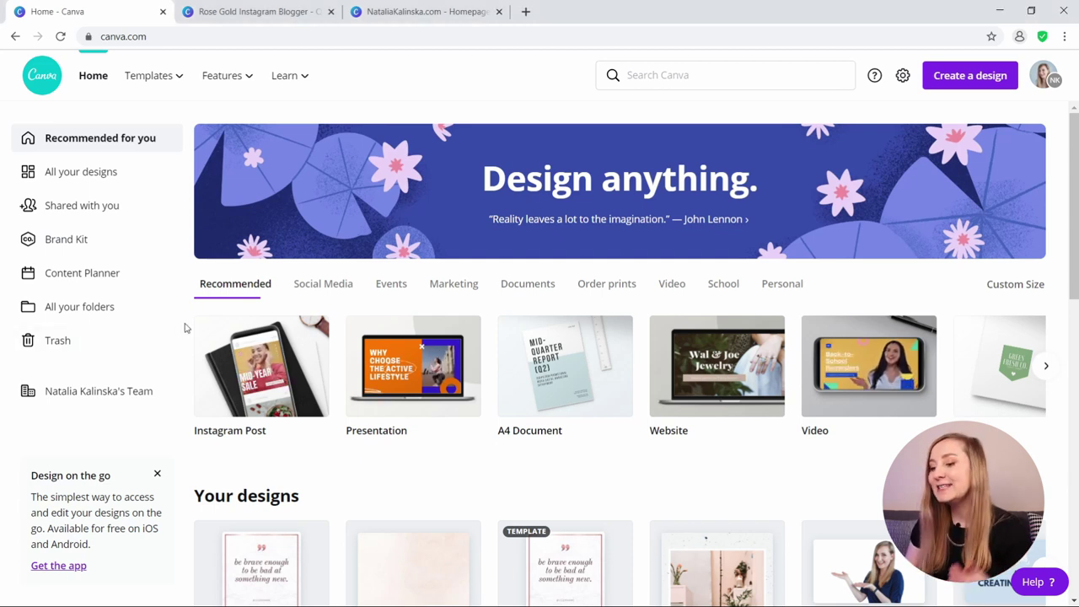
- Create a custom palette named 'Rose Gold Lifestyle Blogger' placed above Main Color Palette
{"action": "left_click", "coordinate": [124, 244]}
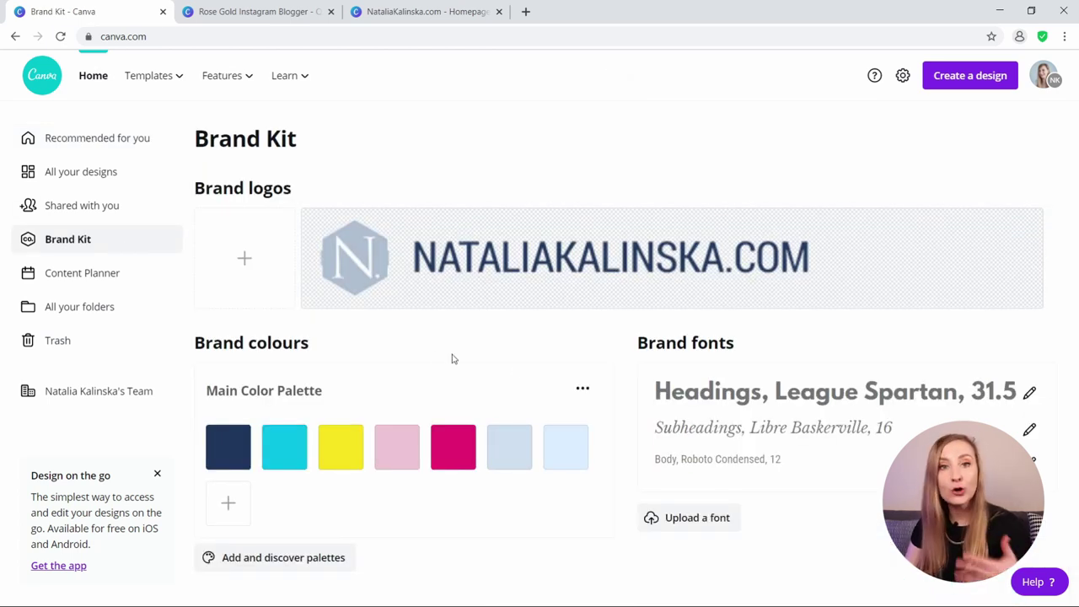
{"action": "left_click", "coordinate": [312, 560]}
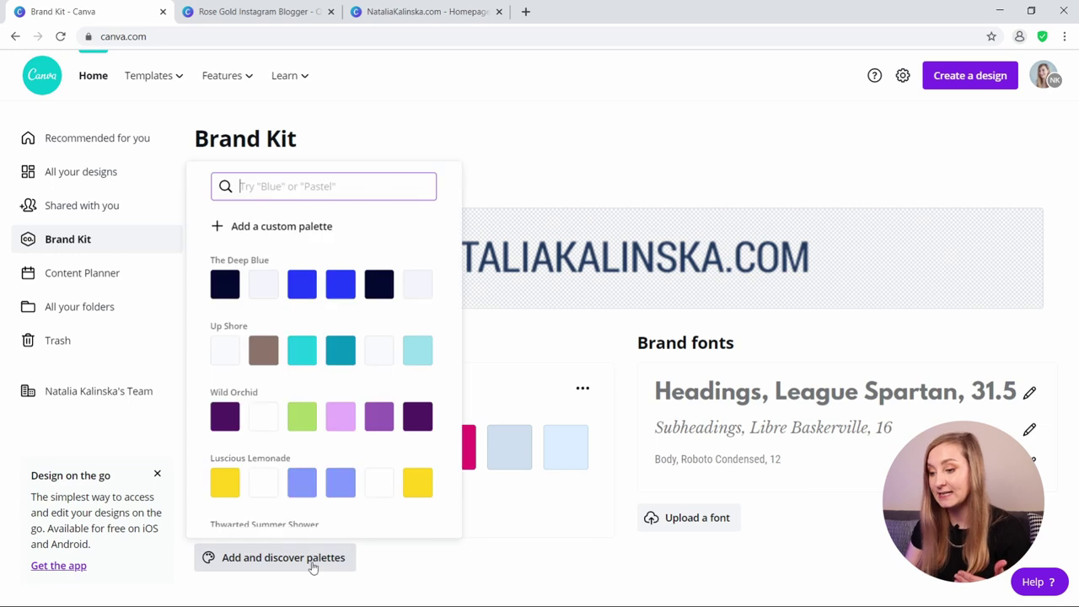
{"action": "left_click", "coordinate": [292, 234]}
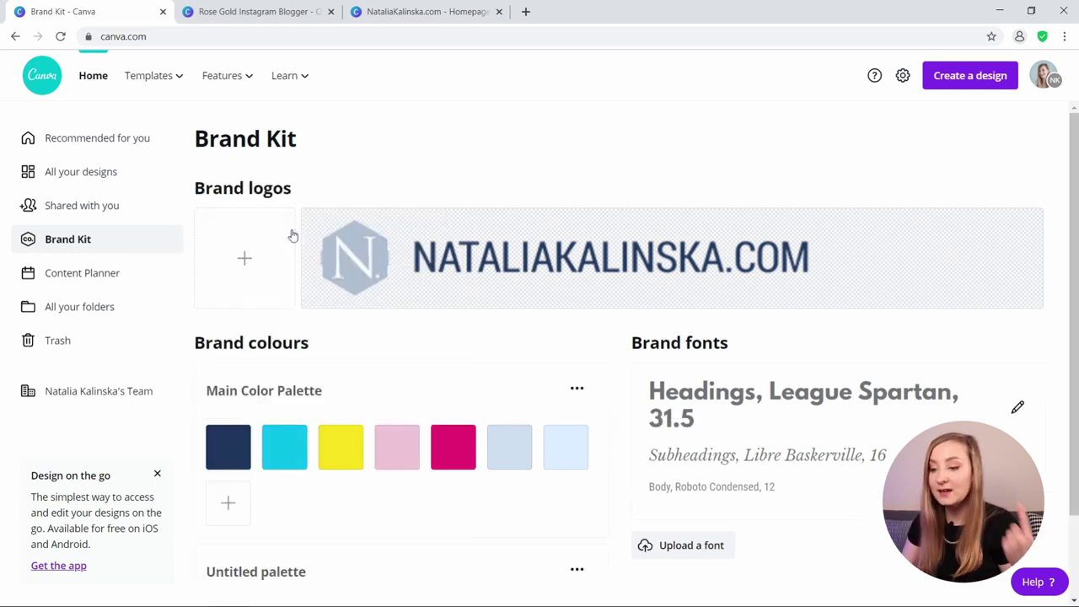
{"action": "left_click", "coordinate": [577, 569]}
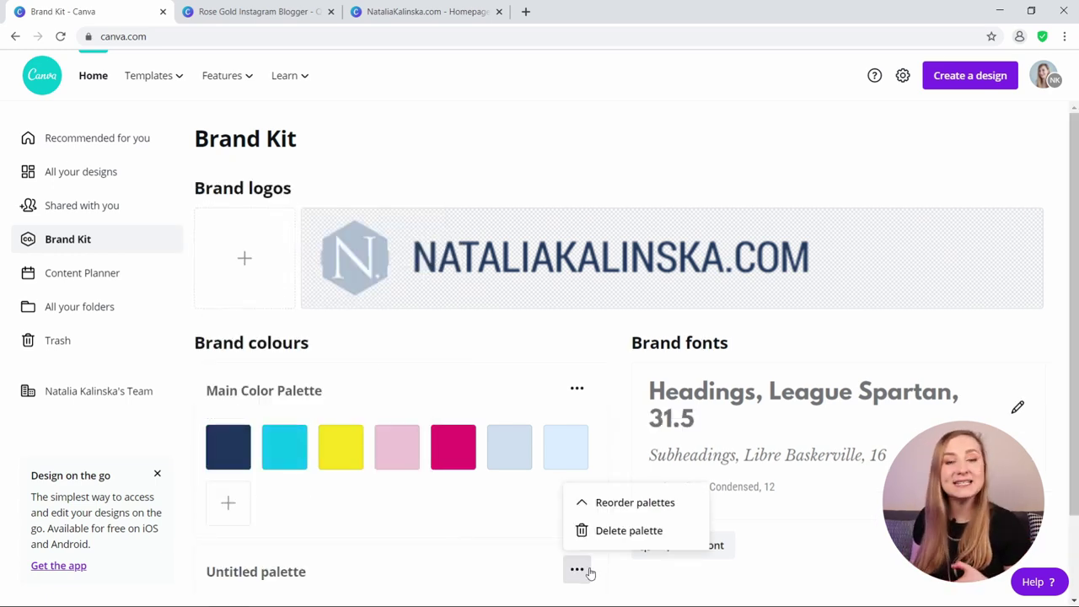
{"action": "left_click", "coordinate": [626, 501]}
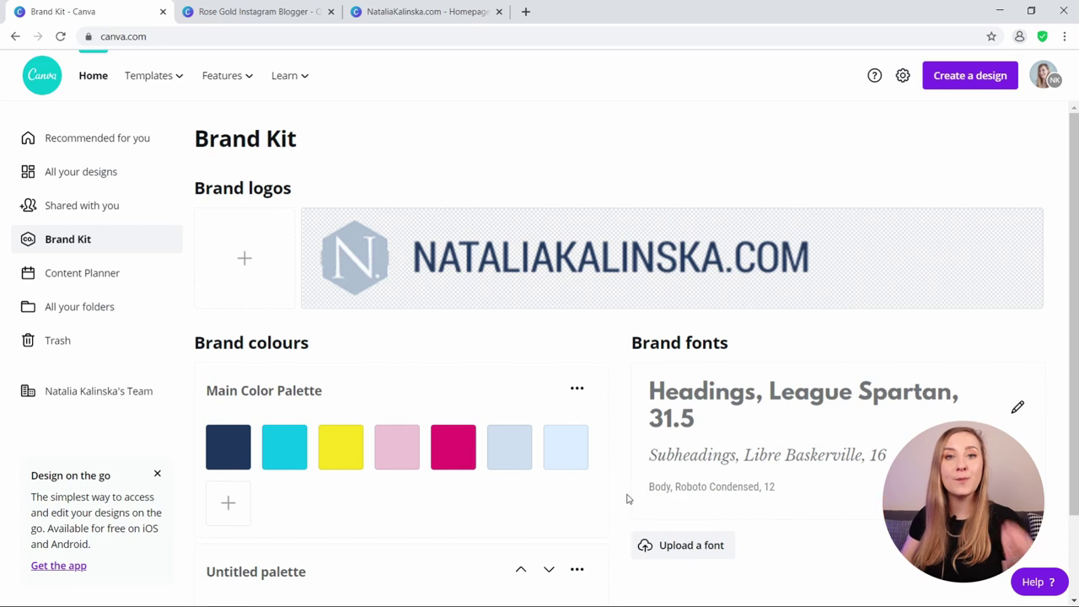
{"action": "left_click", "coordinate": [521, 570]}
{"action": "left_click", "coordinate": [257, 390]}
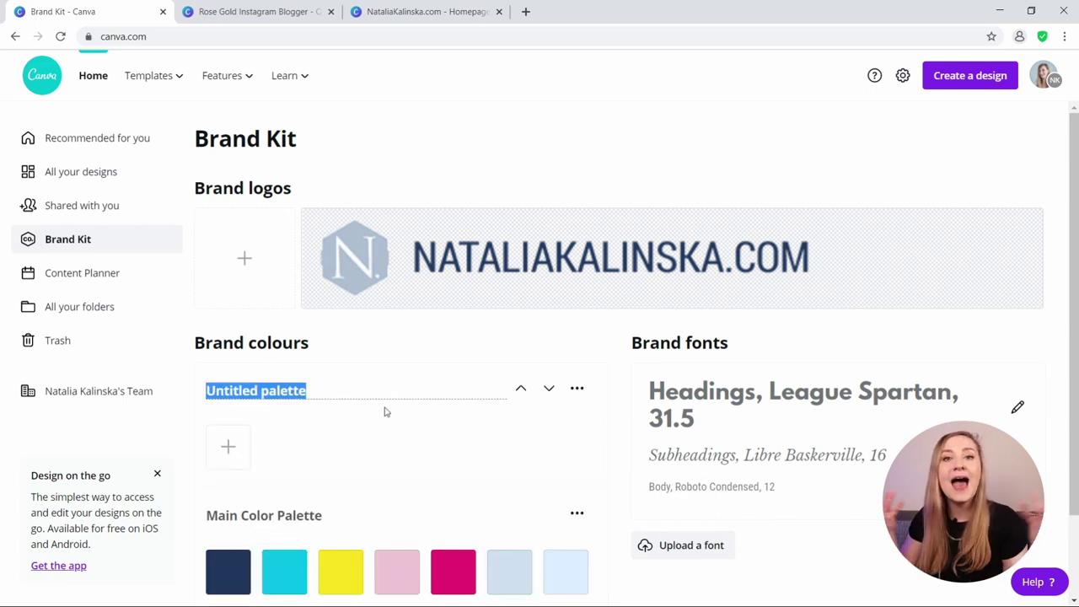
{"action": "type", "text": "R9"}
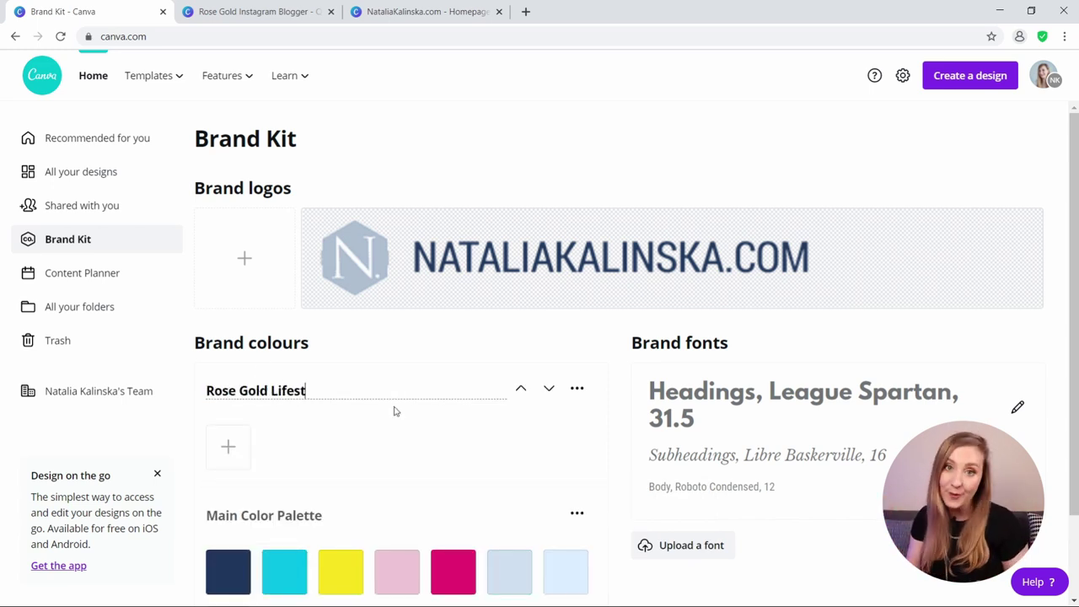
{"action": "left_click", "coordinate": [308, 365]}
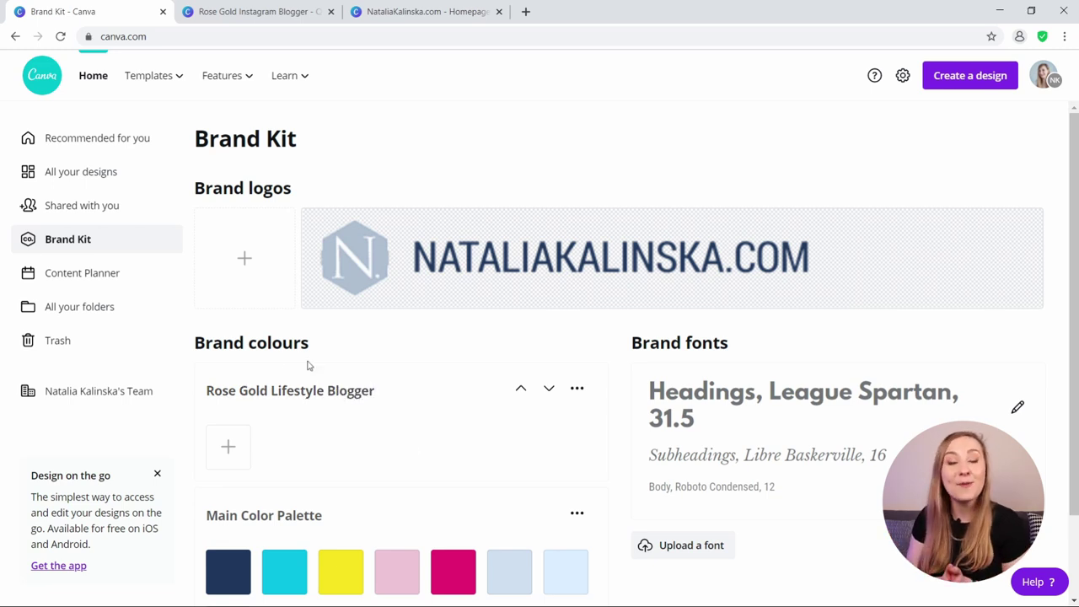
- Add five swatches: dark brown, dusty rose #9F6C6C, peach, pale pink #EFDDDD and very pale pink
{"action": "left_click", "coordinate": [235, 441]}
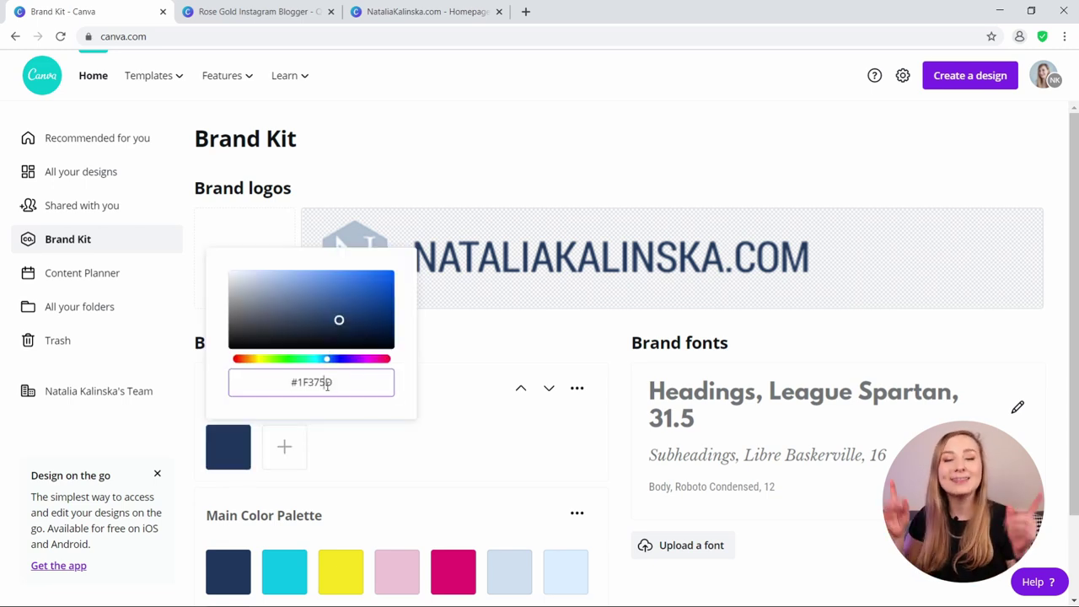
{"action": "key", "text": "ctrl+a"}
{"action": "type", "text": "#4B3131"}
{"action": "left_click", "coordinate": [444, 441]}
{"action": "left_click", "coordinate": [286, 447]}
{"action": "type", "text": "#9F6C6C"}
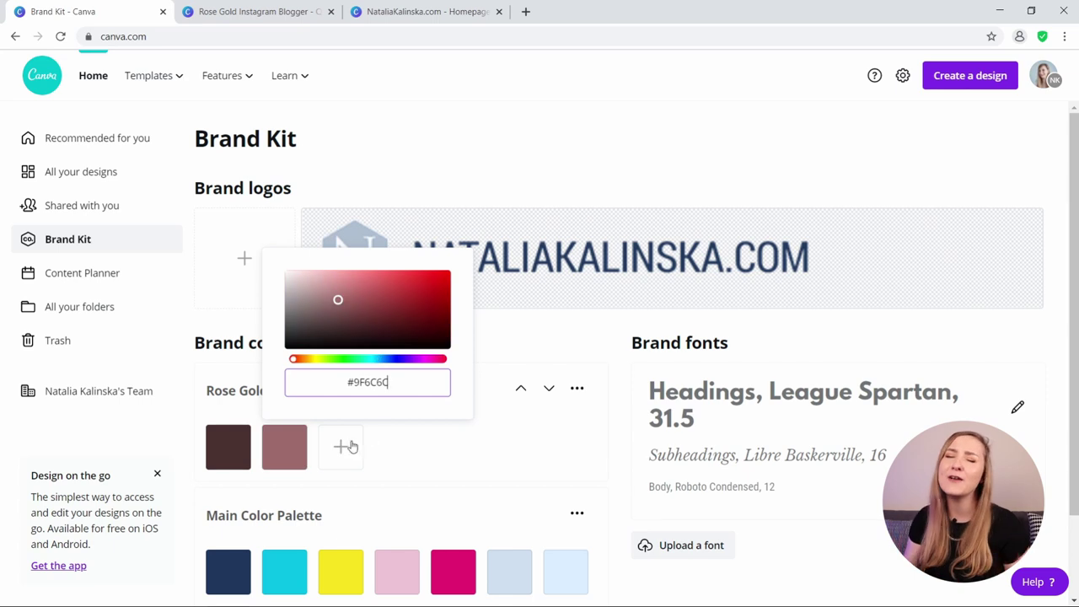
{"action": "left_click", "coordinate": [345, 447]}
{"action": "key", "text": "ctrl+v"}
{"action": "left_click", "coordinate": [398, 446]}
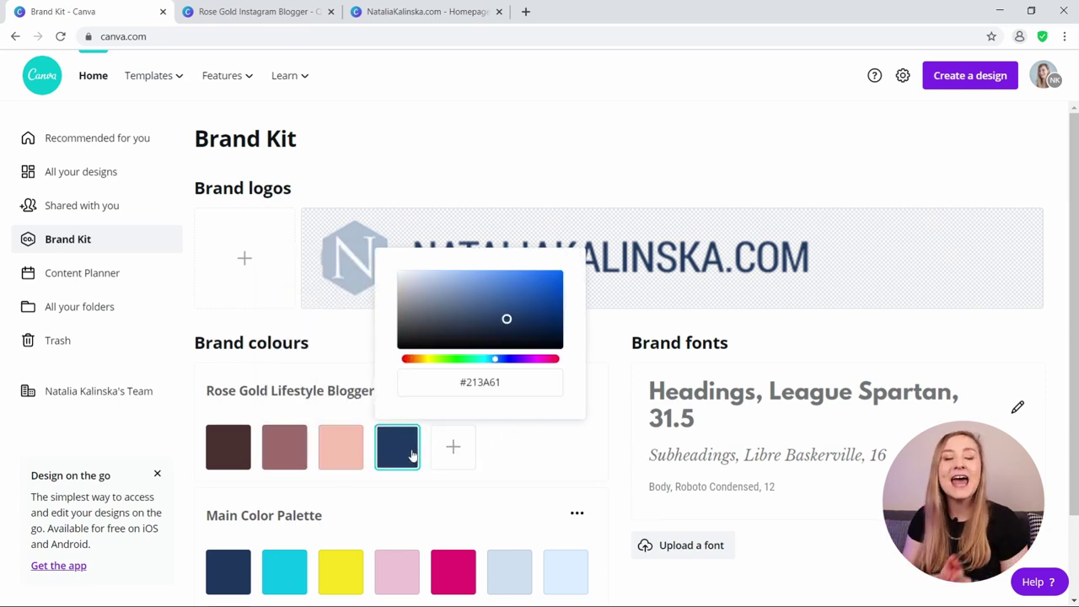
{"action": "key", "text": "ctrl+a"}
{"action": "type", "text": "#EFDDDD"}
{"action": "left_click", "coordinate": [453, 463]}
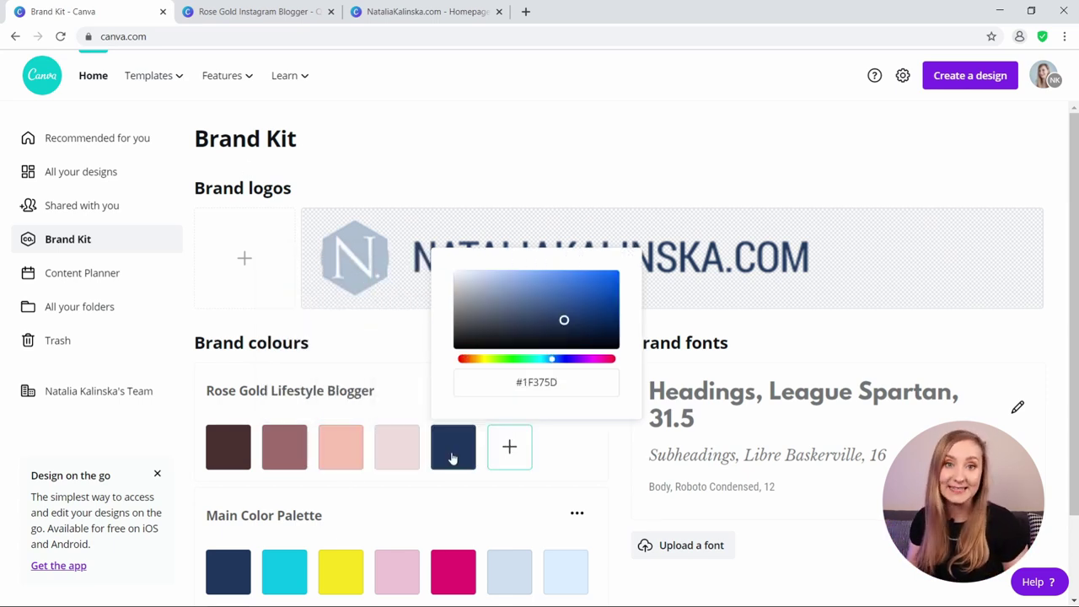
{"action": "key", "text": "ctrl+a"}
{"action": "key", "text": "ctrl+v"}
{"action": "left_click", "coordinate": [596, 470]}
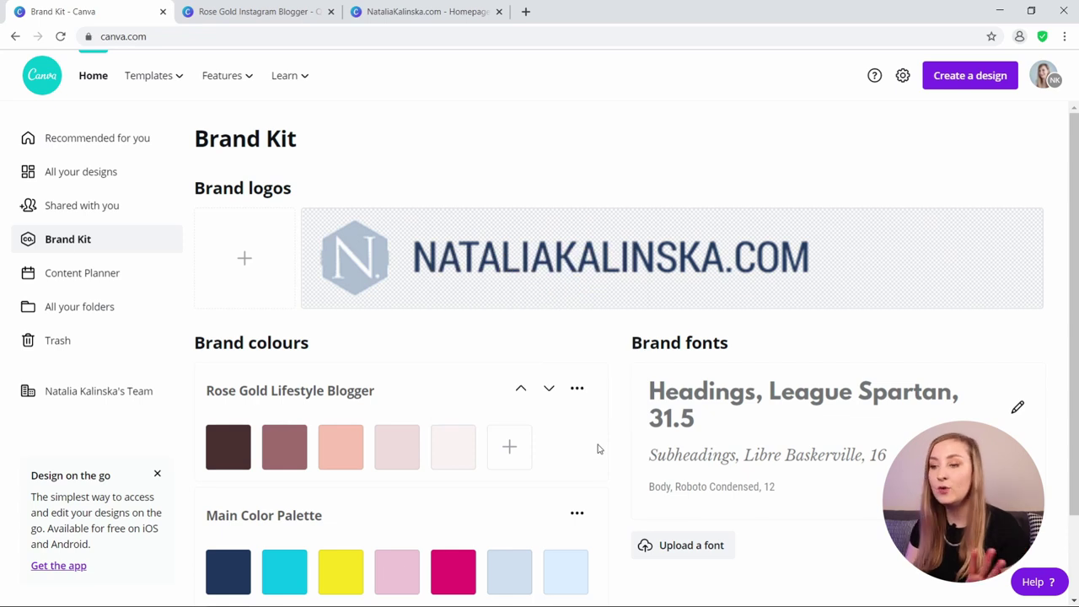
- Set the brand headings font to Old Standard at size 85
{"action": "left_click", "coordinate": [1015, 407]}
{"action": "left_click", "coordinate": [848, 357]}
{"action": "type", "text": "roboto"}
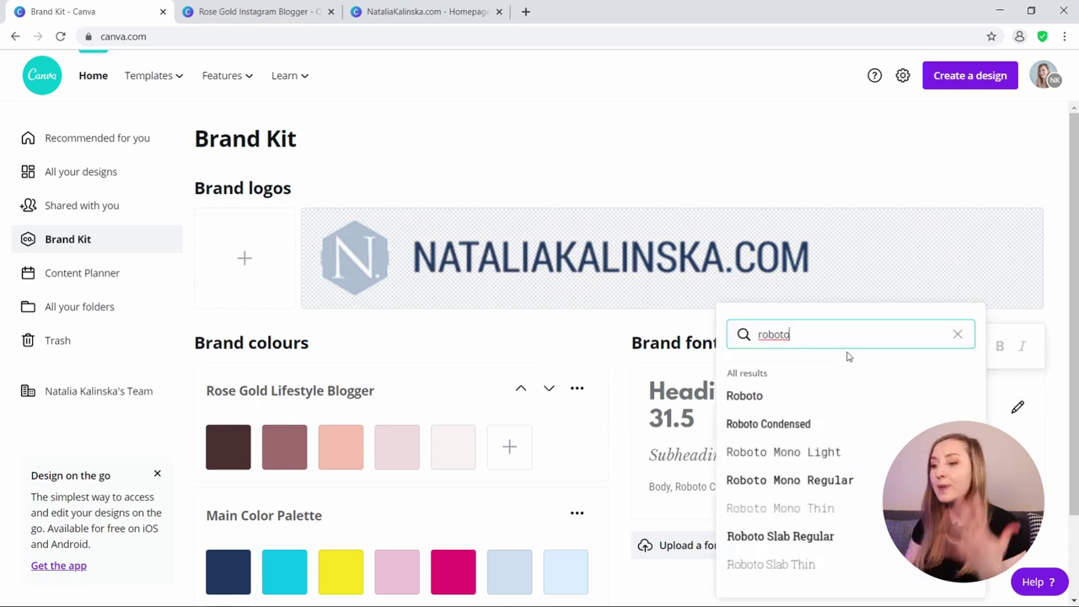
{"action": "type", "text": "old"}
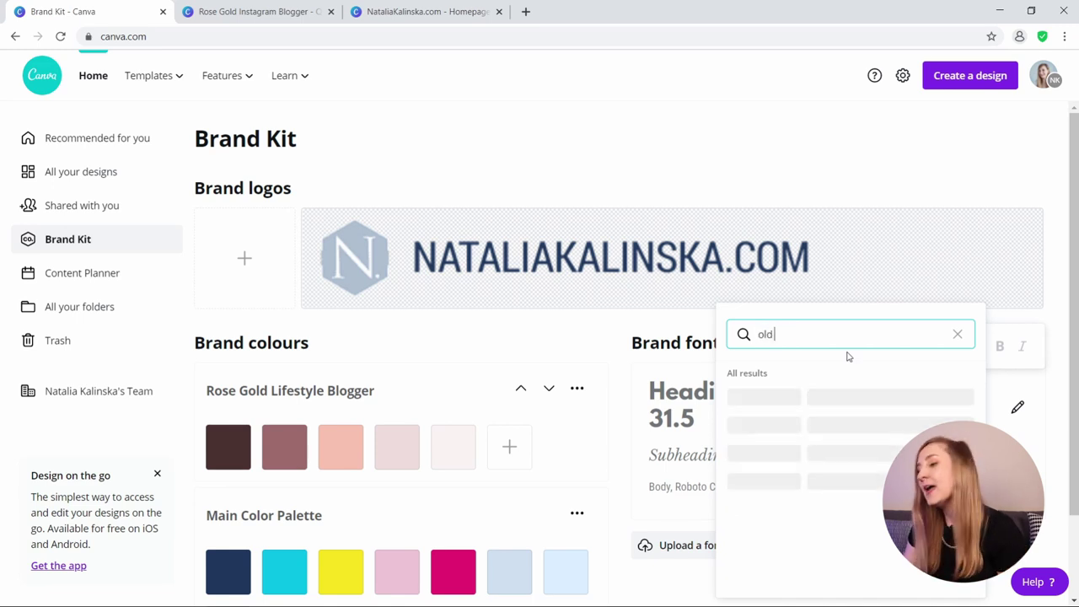
{"action": "type", "text": " stand"}
{"action": "left_click", "coordinate": [759, 396]}
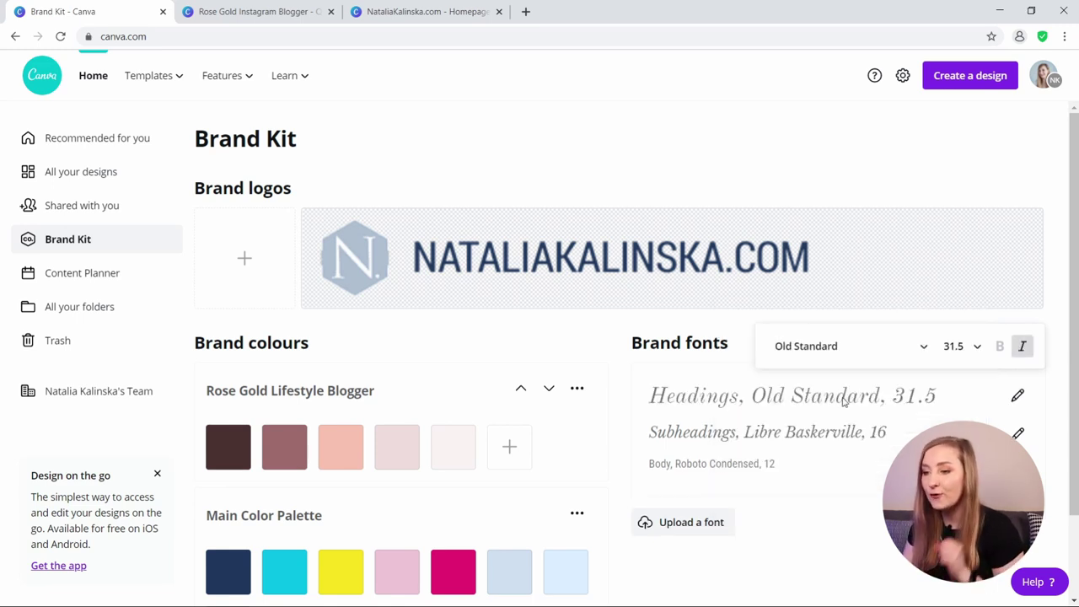
{"action": "left_click", "coordinate": [956, 346]}
{"action": "type", "text": "8"}
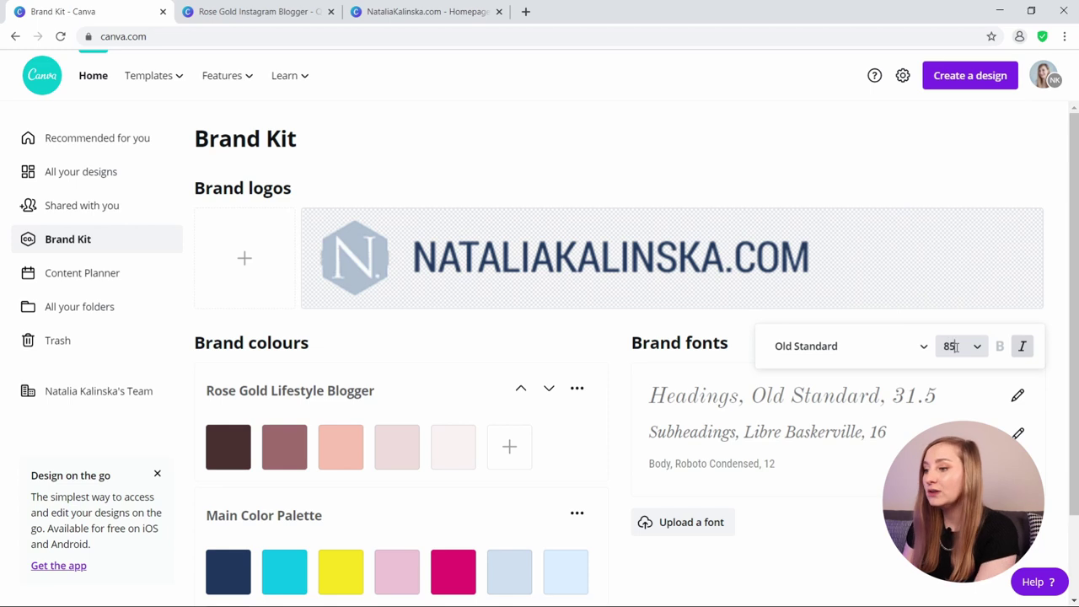
{"action": "type", "text": "5"}
{"action": "key", "text": "Return"}
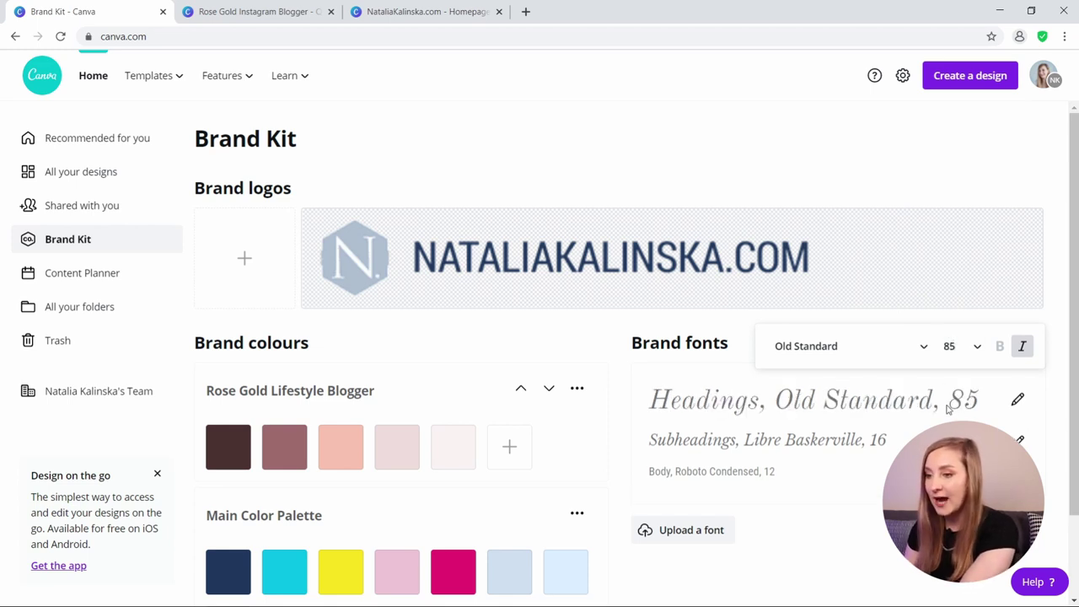
- Set subheadings to Open Sans 25 and body text to Open Sans Light 22
{"action": "left_click", "coordinate": [1020, 440]}
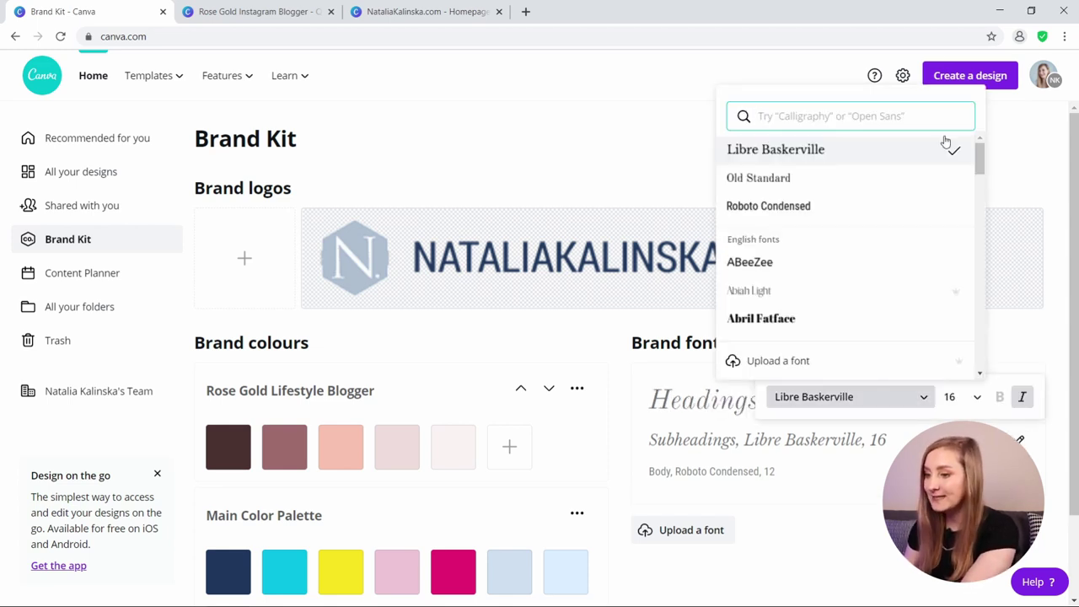
{"action": "type", "text": "open sans"}
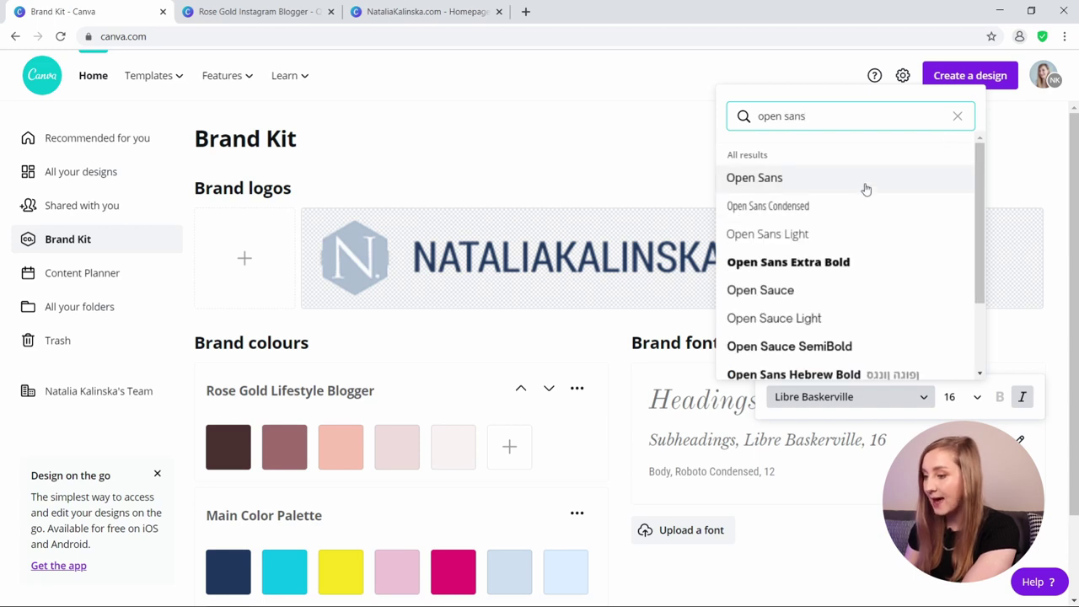
{"action": "left_click", "coordinate": [865, 184]}
{"action": "left_click", "coordinate": [830, 452]}
{"action": "left_click", "coordinate": [832, 276]}
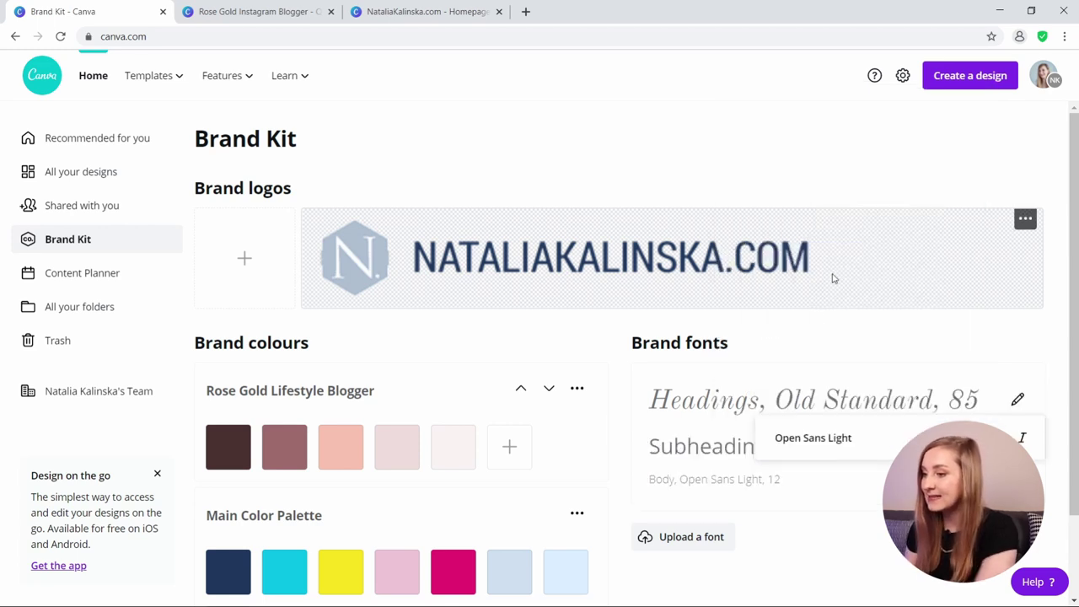
{"action": "left_click", "coordinate": [1055, 448]}
- Start a new design, searching the design types for Instagram
{"action": "scroll", "coordinate": [846, 166], "scroll_direction": "down", "scroll_amount": 2}
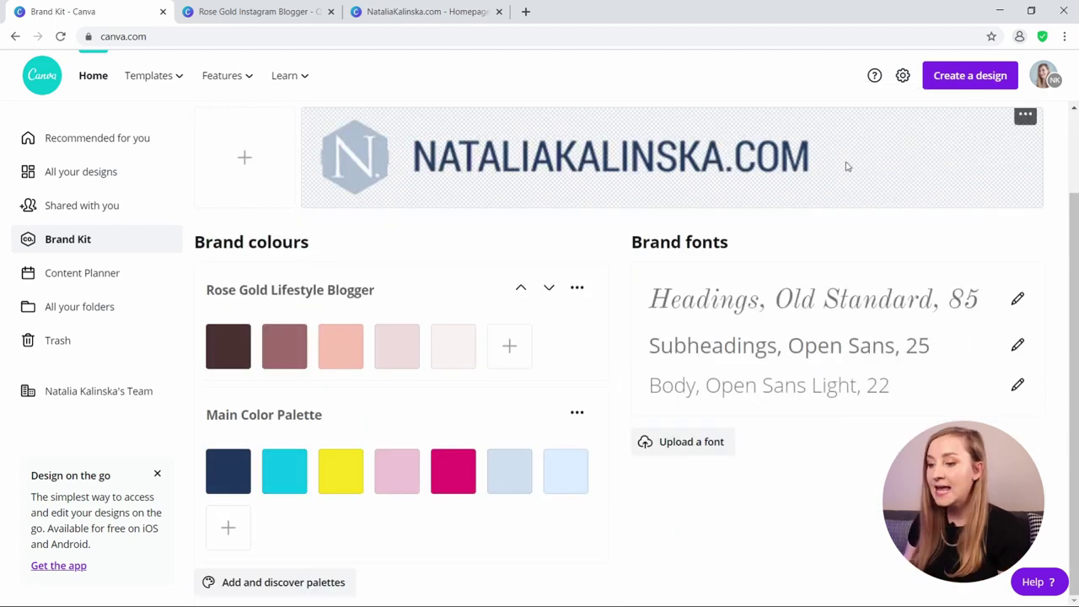
{"action": "left_click", "coordinate": [950, 82]}
{"action": "type", "text": "instagra"}
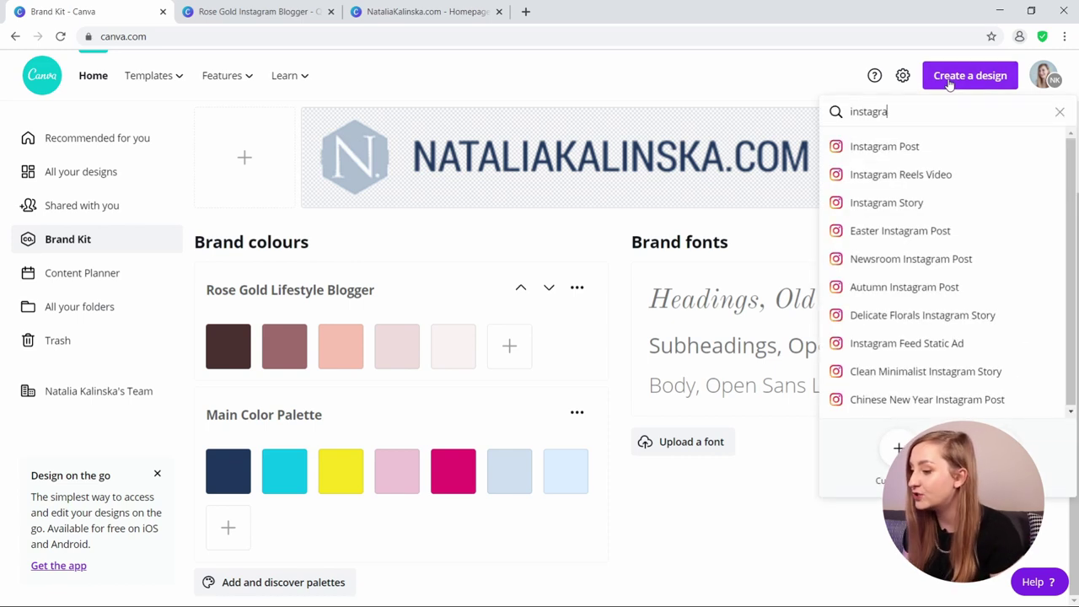
- Create an Instagram Post design titled 'Rose Gold Lifestyle Blogger - Quote'
{"action": "left_click", "coordinate": [937, 152]}
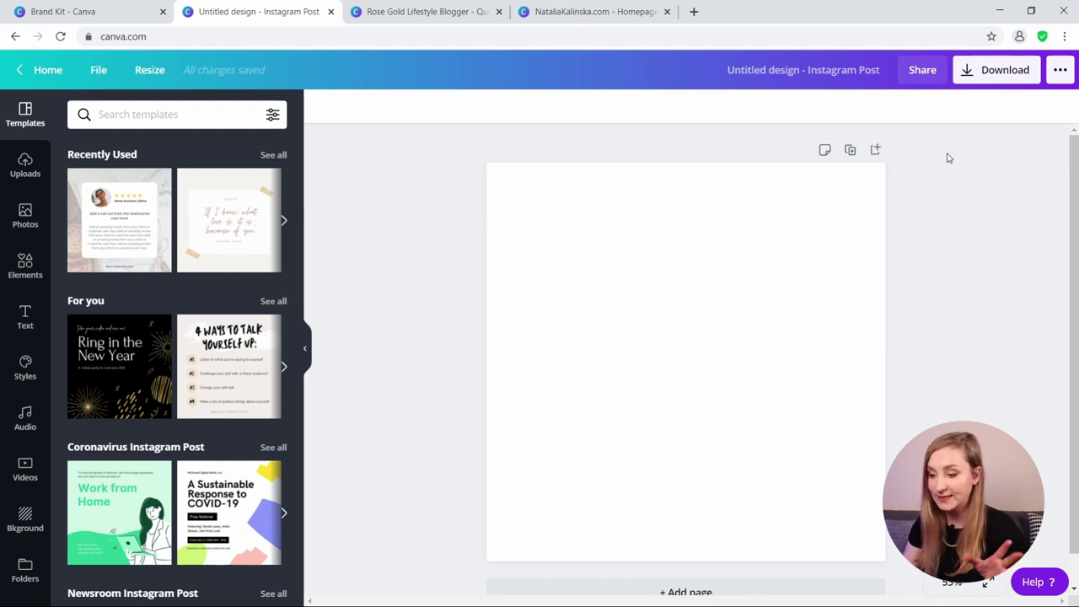
{"action": "left_click", "coordinate": [762, 65]}
{"action": "key", "text": "BackSpace"}
{"action": "type", "text": "R"}
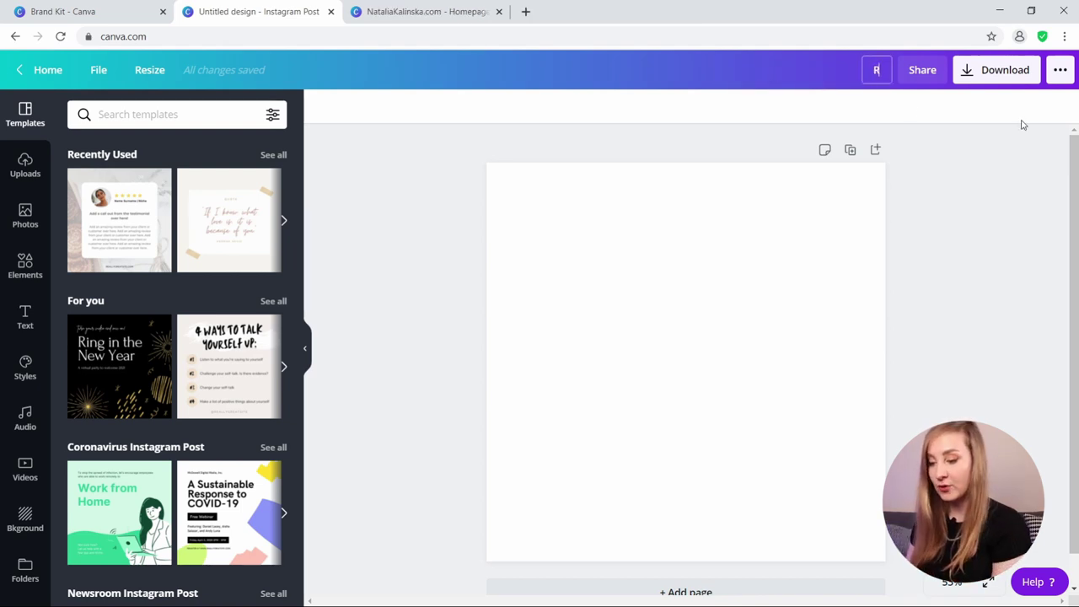
{"action": "type", "text": "ose Gold Life"}
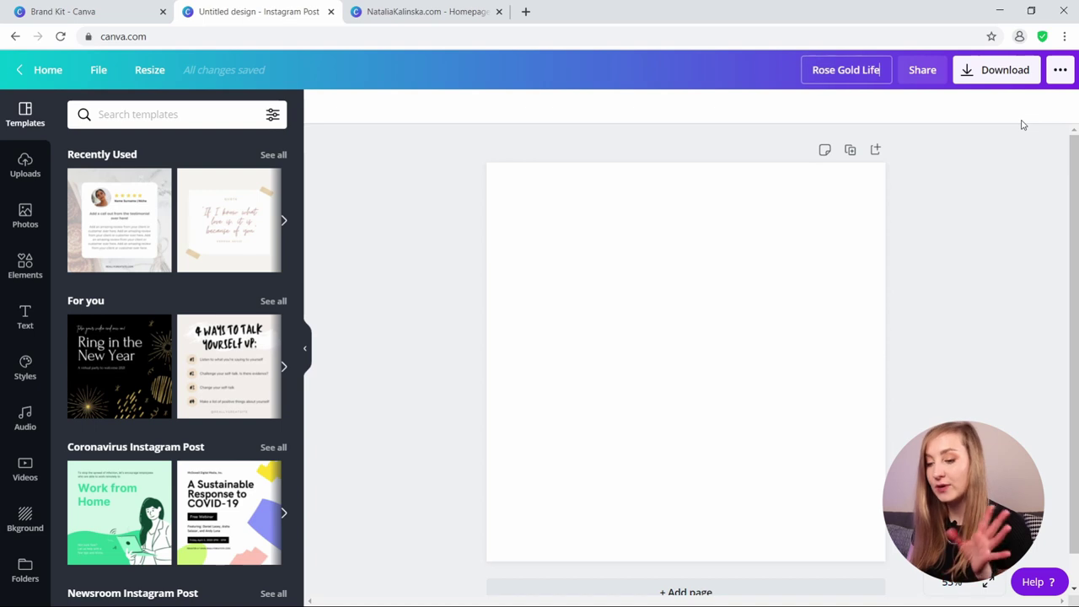
{"action": "type", "text": "style Bl"}
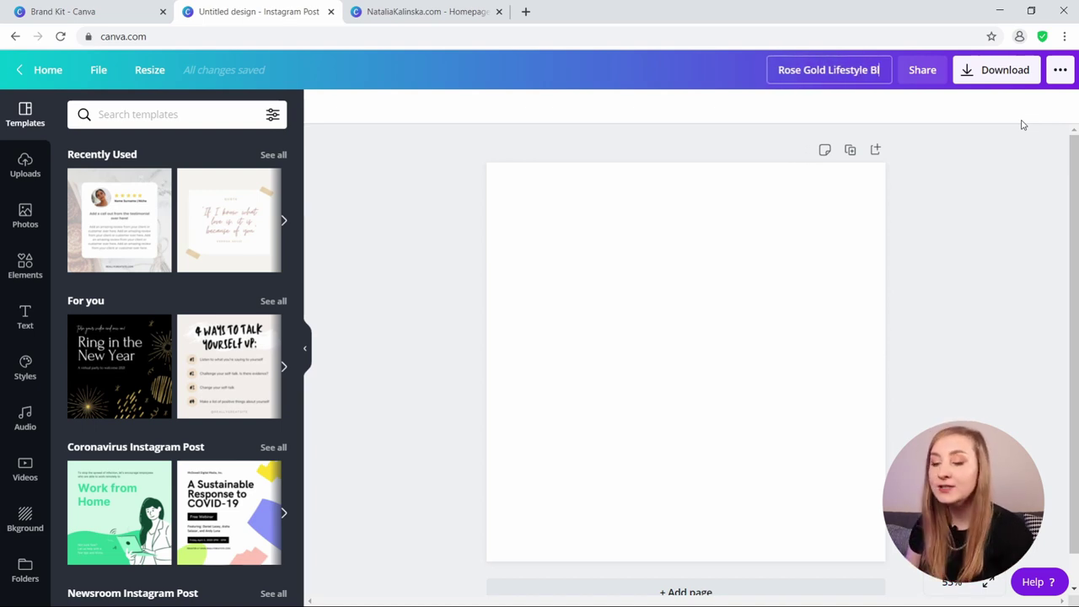
{"action": "type", "text": "ogger - Quote"}
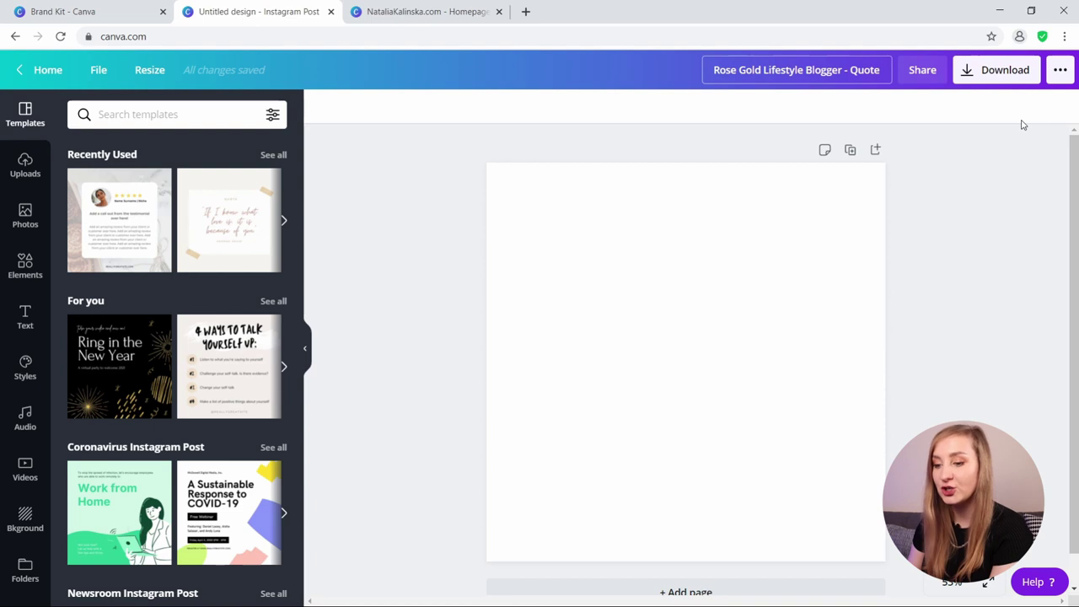
{"action": "key", "text": "Return"}
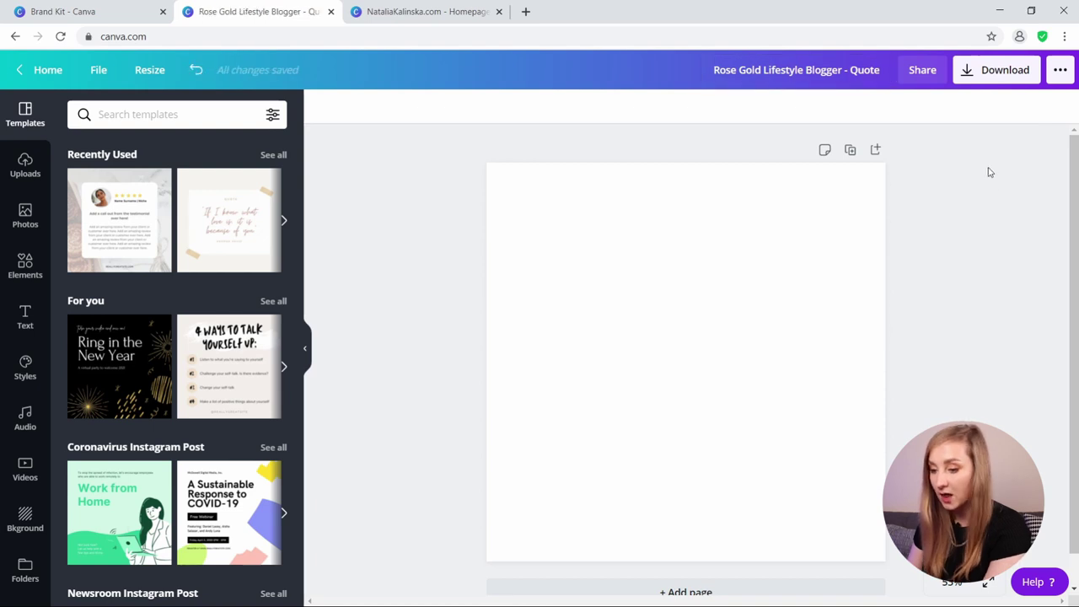
{"action": "left_click", "coordinate": [712, 230]}
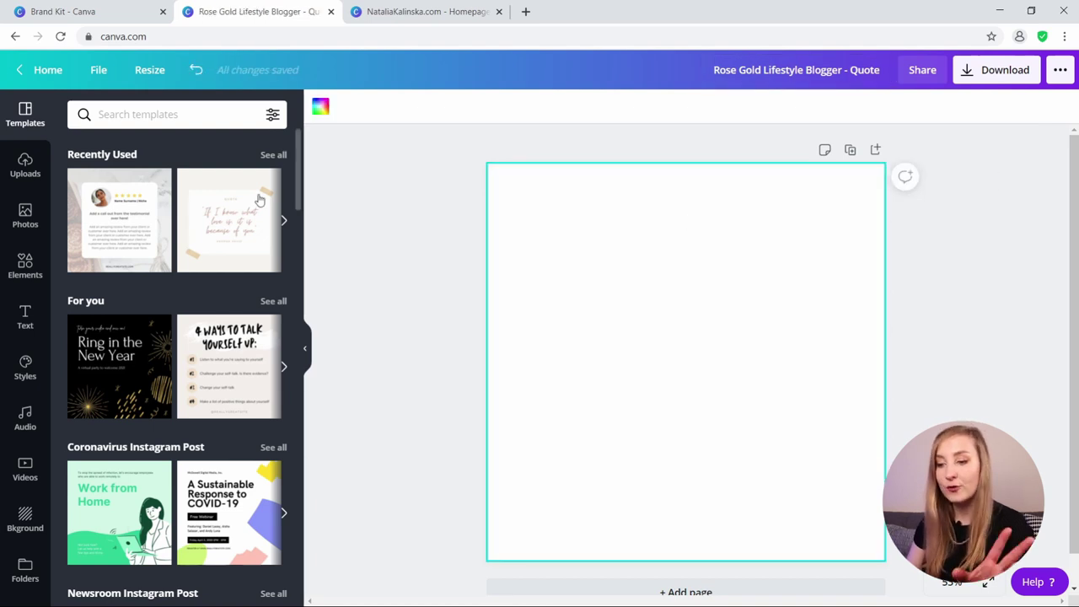
- Search stock photos for 'marble' and drag a white marble photo onto the page
{"action": "left_click", "coordinate": [13, 217]}
{"action": "left_click", "coordinate": [173, 115]}
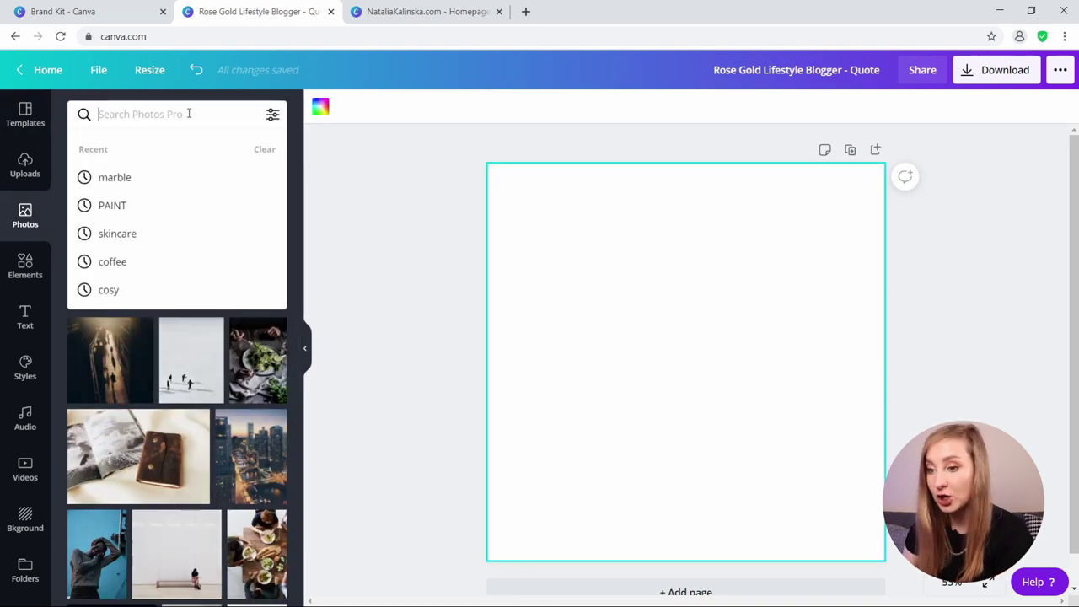
{"action": "type", "text": "marble"}
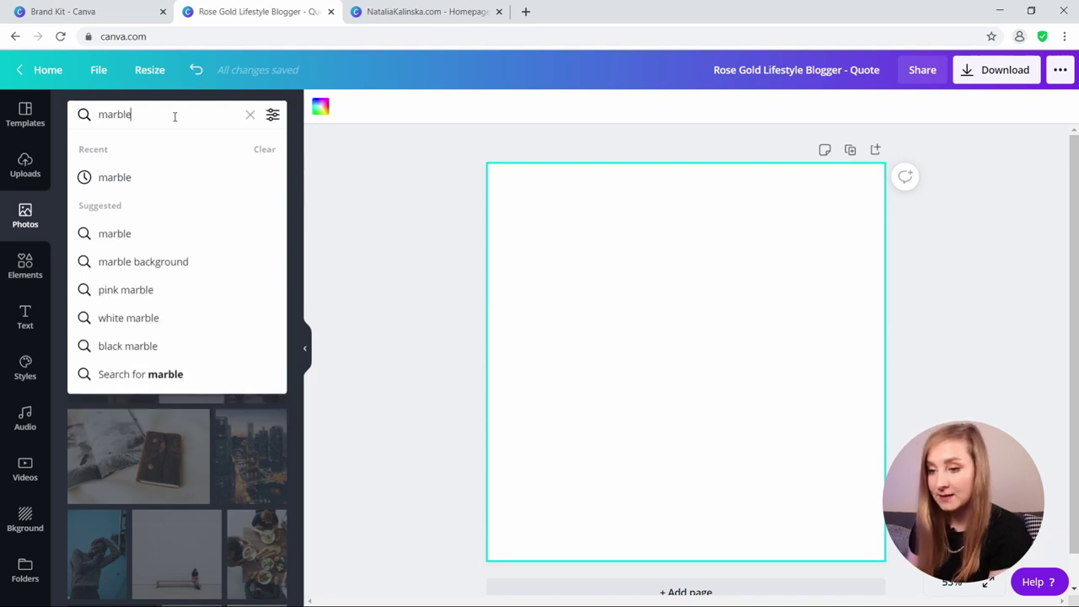
{"action": "left_click", "coordinate": [224, 184]}
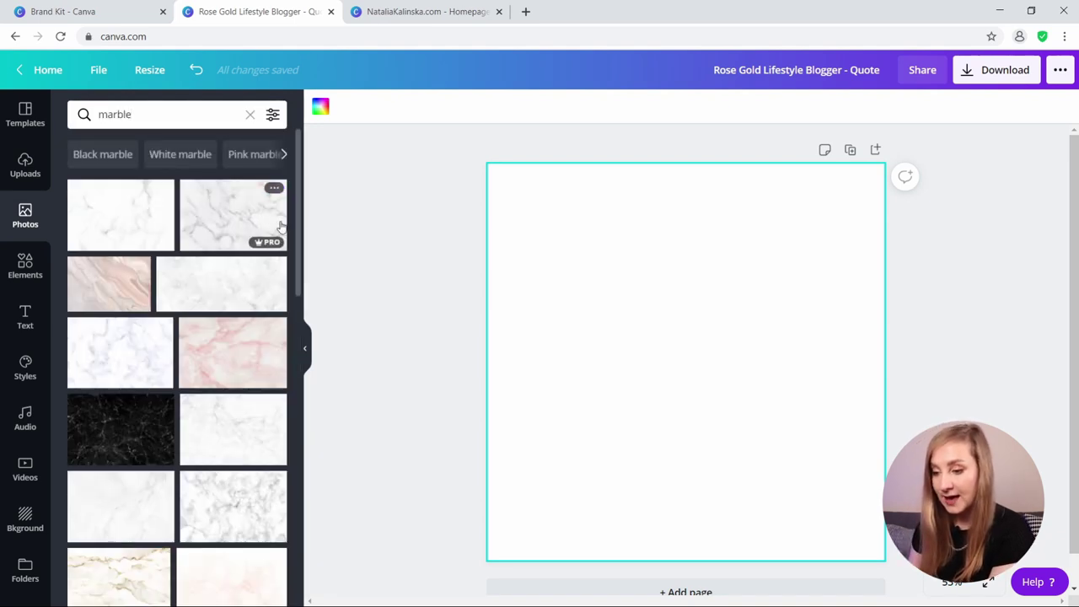
{"action": "scroll", "coordinate": [248, 231], "scroll_direction": "down", "scroll_amount": 5}
{"action": "scroll", "coordinate": [247, 240], "scroll_direction": "down", "scroll_amount": 10}
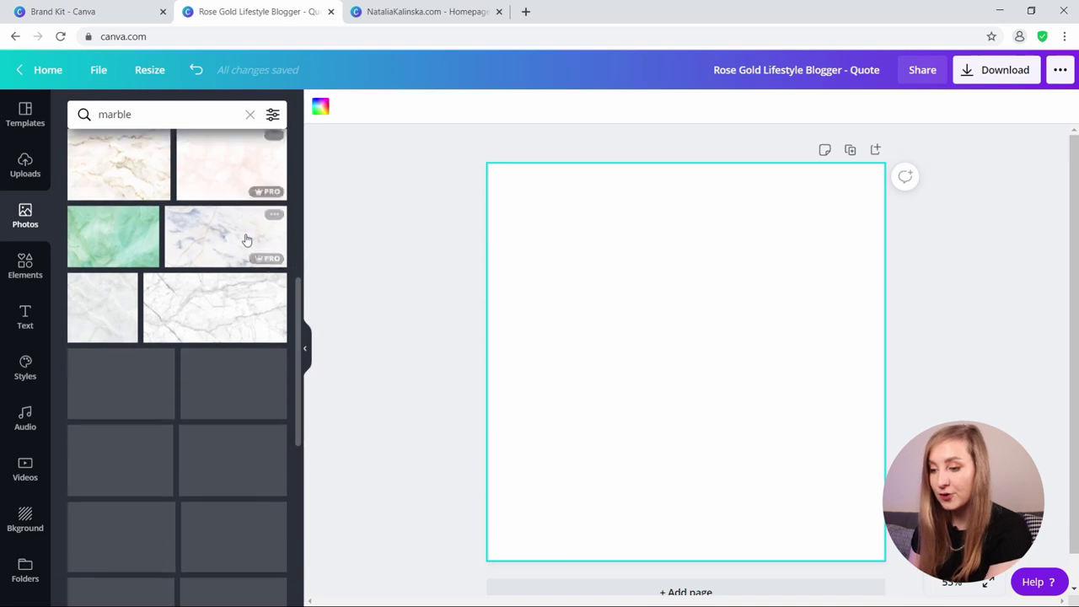
{"action": "scroll", "coordinate": [246, 240], "scroll_direction": "down", "scroll_amount": 2}
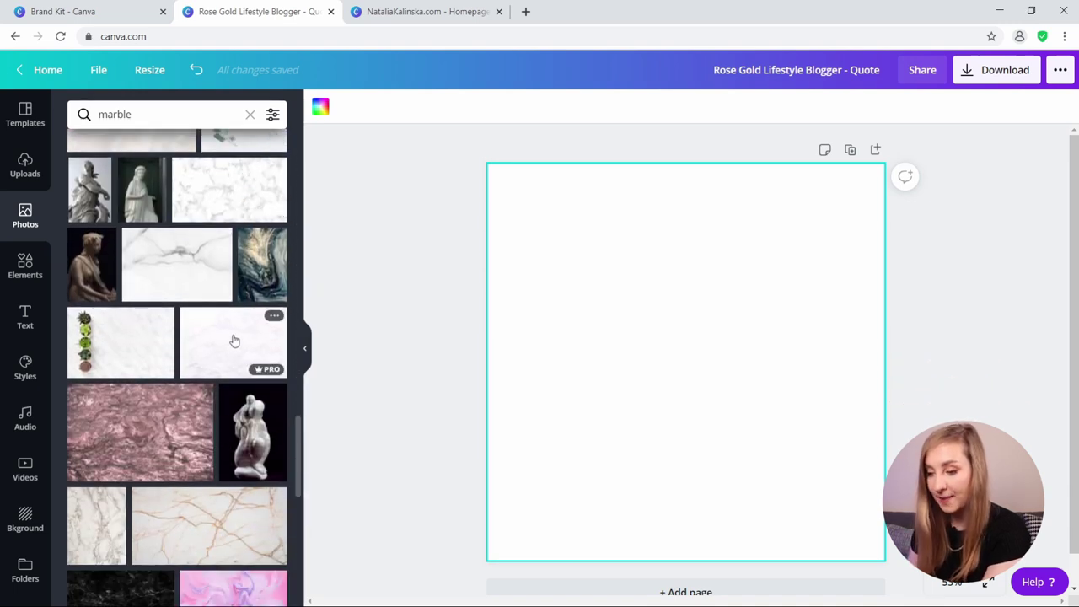
{"action": "left_click_drag", "start_coordinate": [234, 340], "coordinate": [496, 289]}
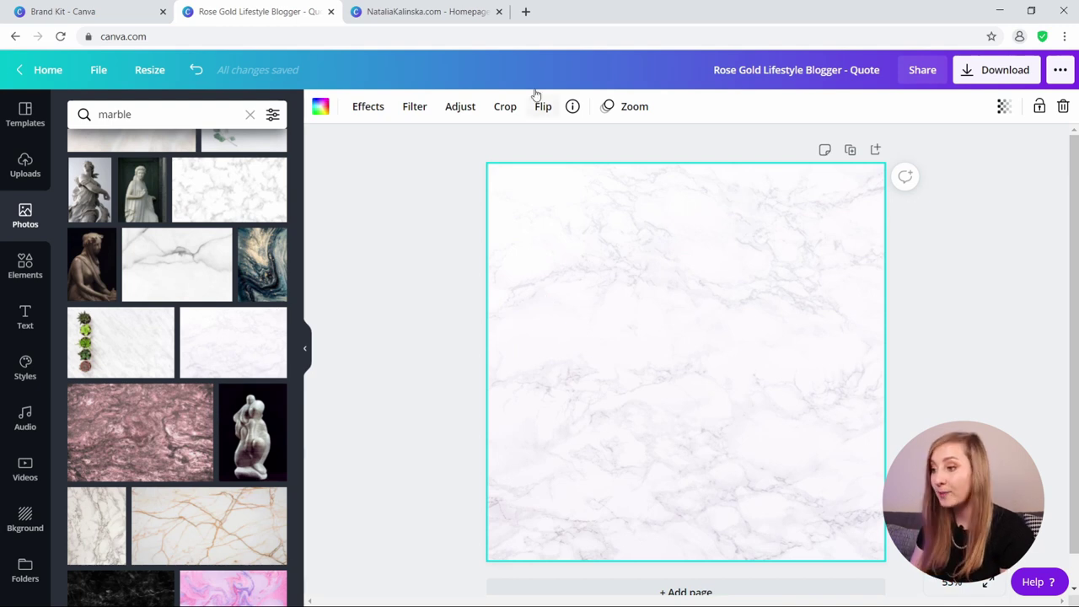
- Set the marble background's transparency to 40
{"action": "left_click", "coordinate": [1005, 107]}
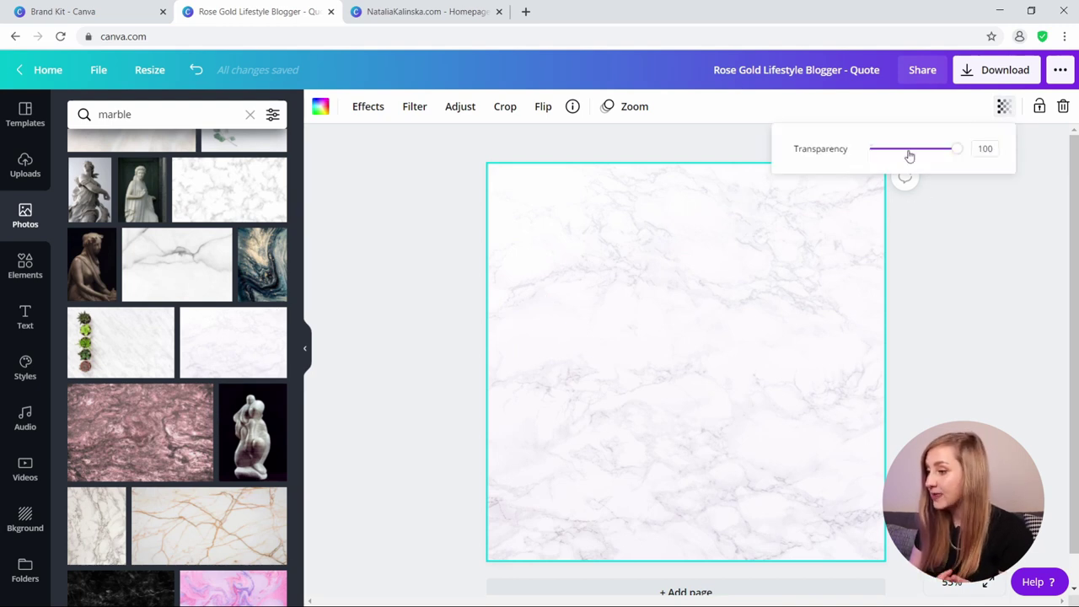
{"action": "left_click_drag", "start_coordinate": [910, 156], "coordinate": [907, 152]}
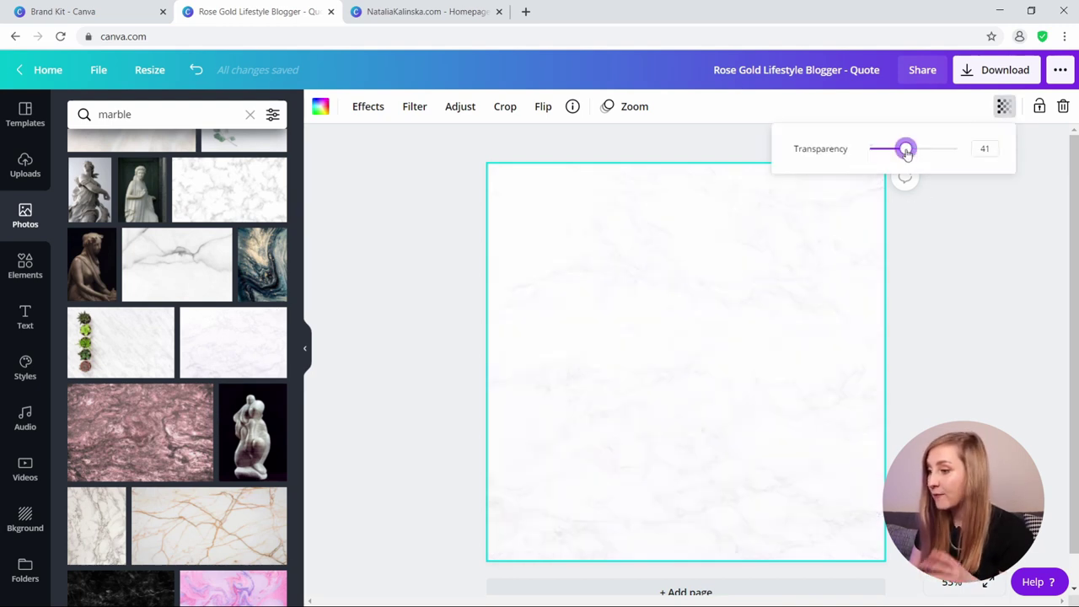
{"action": "left_click", "coordinate": [996, 152]}
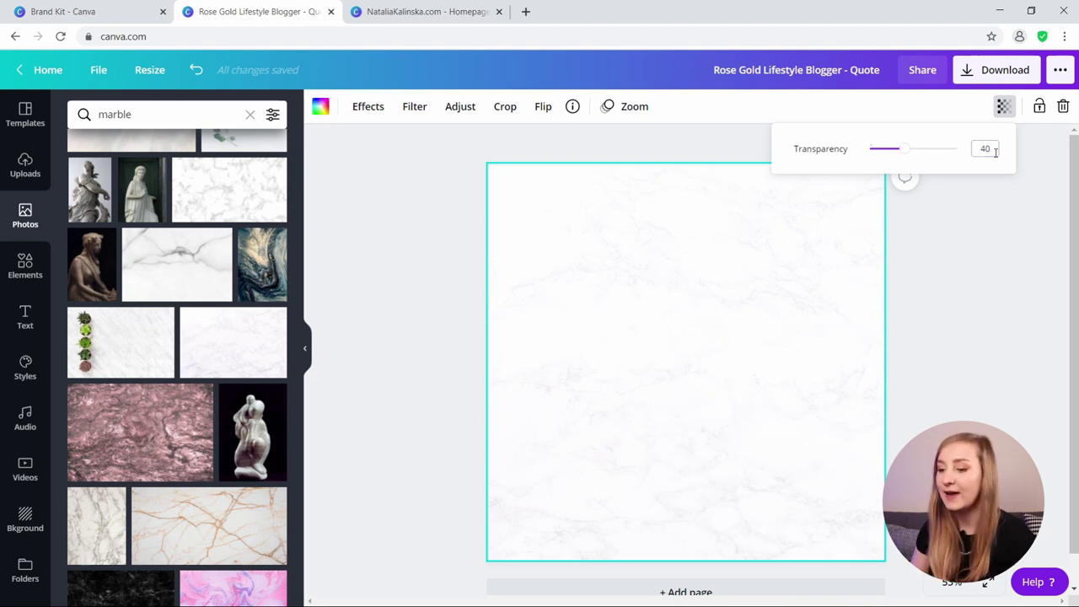
{"action": "left_click", "coordinate": [988, 275]}
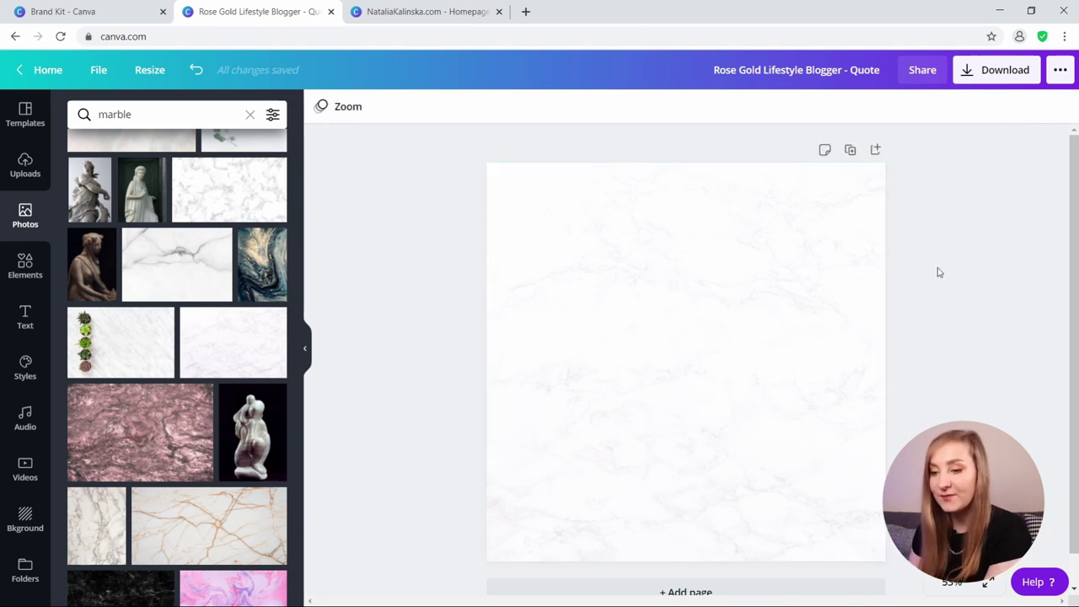
- Search elements for rose gold frames and add the diamond-shaped frame
{"action": "left_click", "coordinate": [24, 271]}
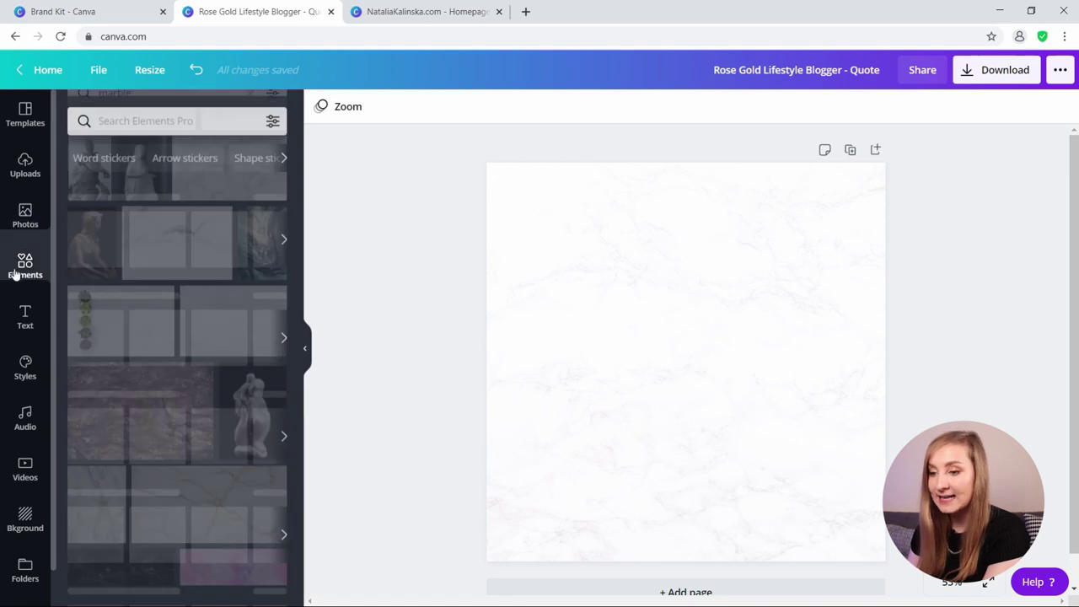
{"action": "left_click", "coordinate": [222, 123]}
{"action": "type", "text": "rose"}
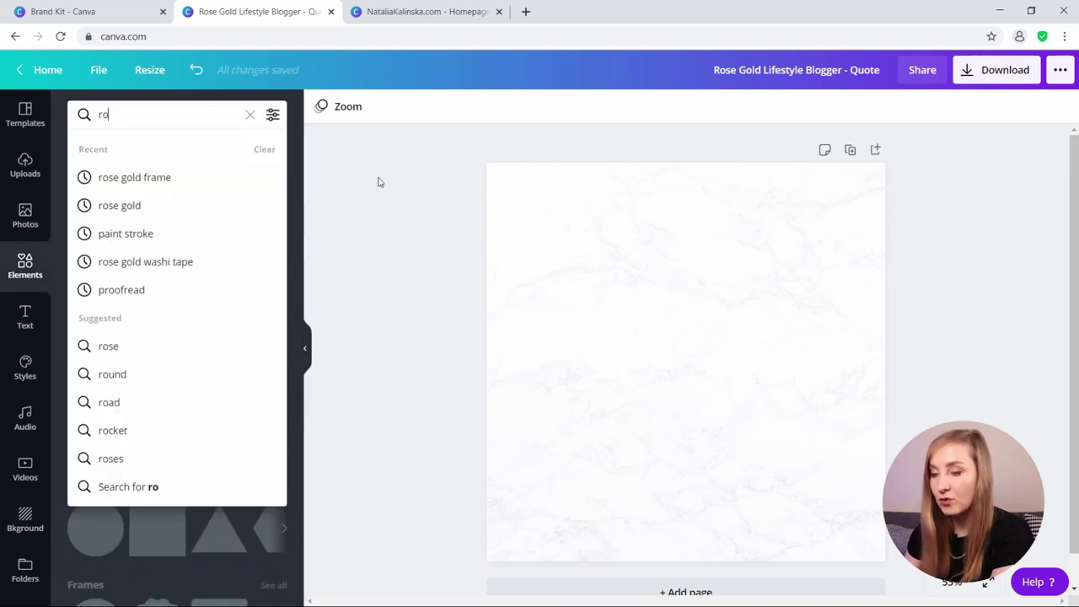
{"action": "left_click", "coordinate": [181, 178]}
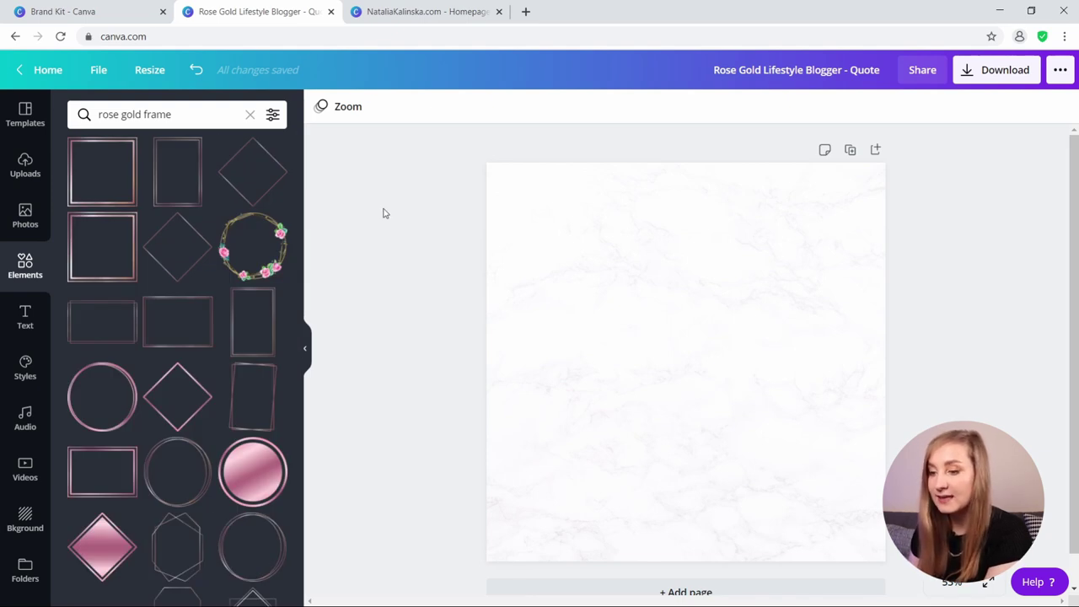
{"action": "left_click", "coordinate": [243, 184]}
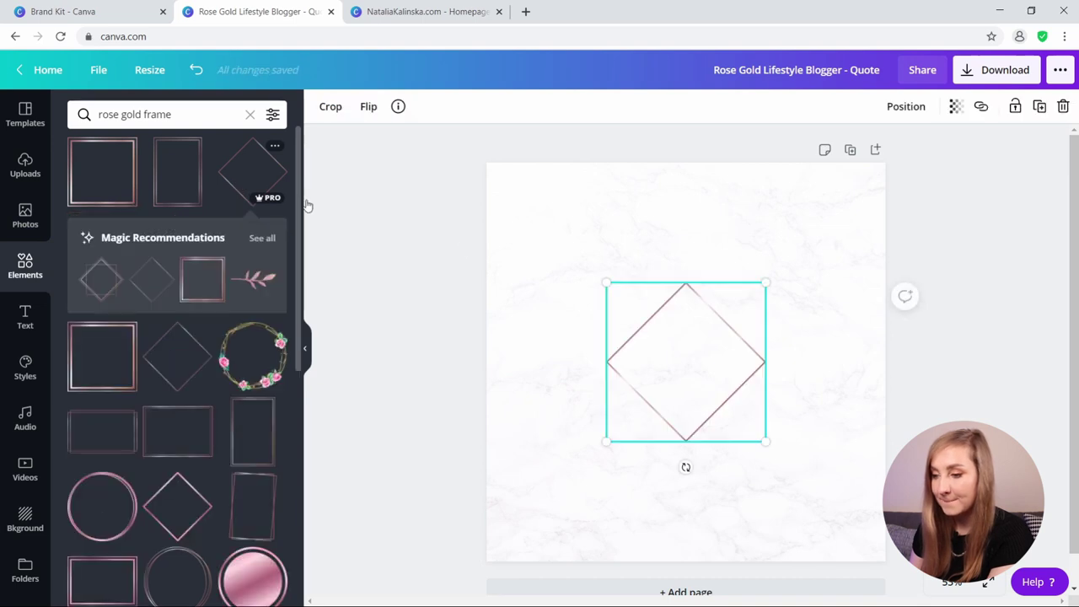
- Nudge the frame upward and enlarge it to span most of the page
{"action": "left_click", "coordinate": [687, 474]}
{"action": "left_click_drag", "start_coordinate": [681, 470], "coordinate": [591, 440]}
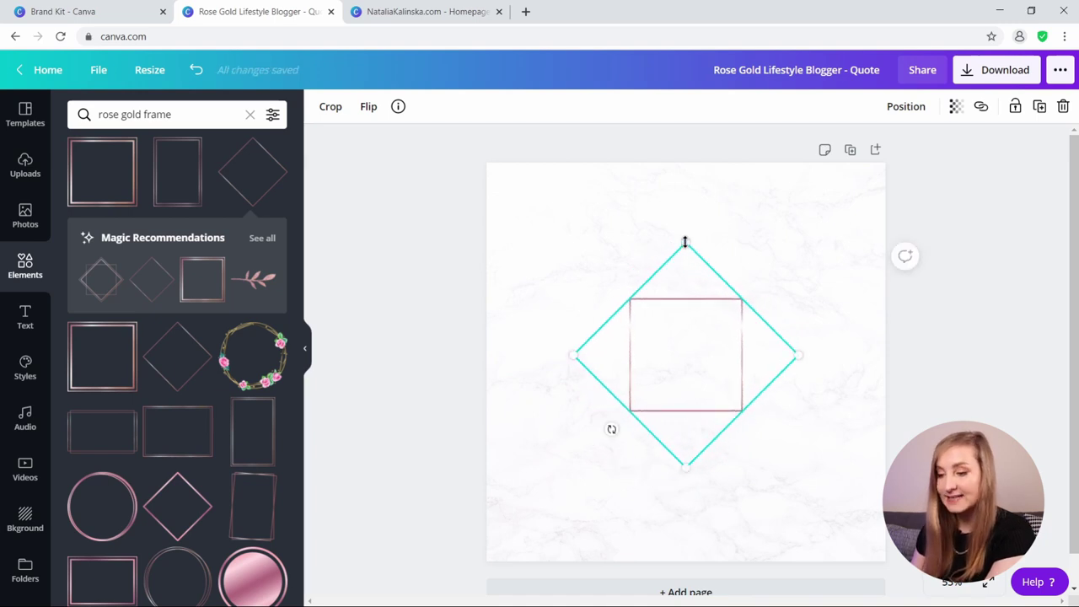
{"action": "left_click_drag", "start_coordinate": [684, 242], "coordinate": [544, 16]}
{"action": "left_click", "coordinate": [680, 149]}
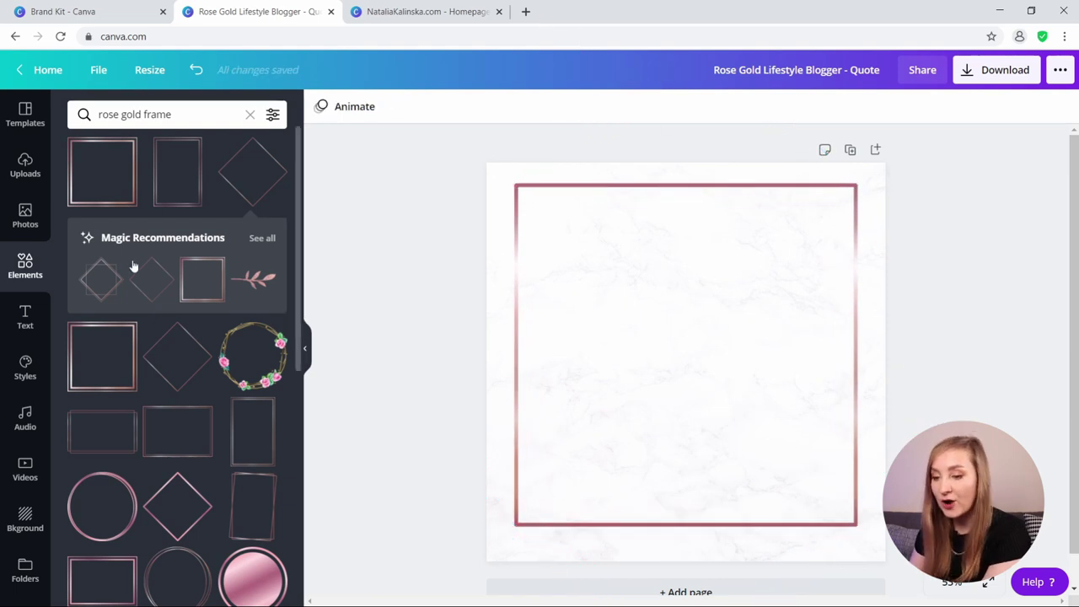
{"action": "left_click", "coordinate": [25, 316]}
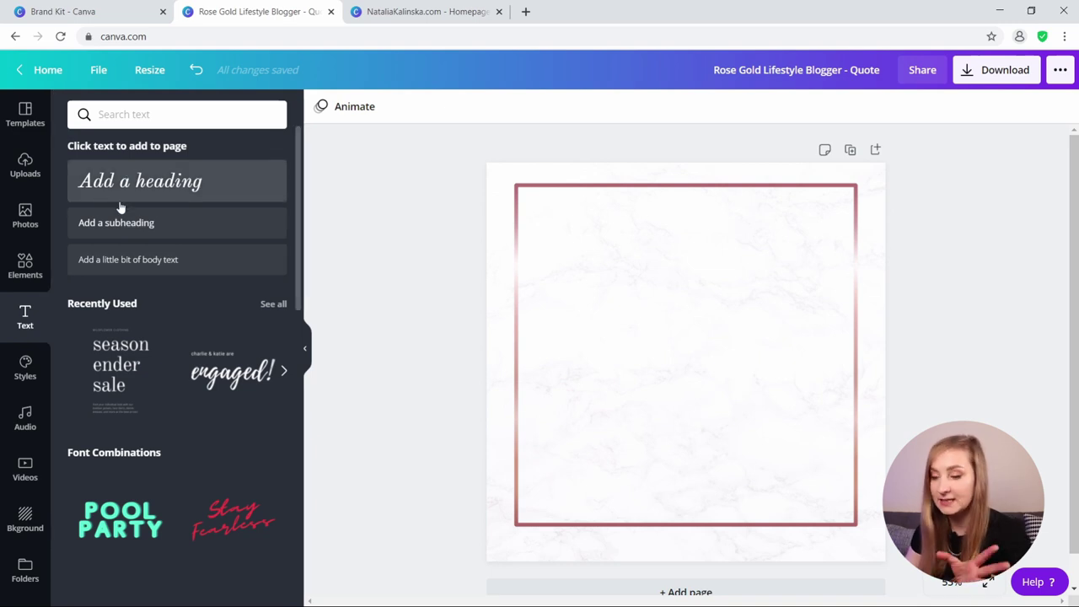
- Add a heading with the quote 'be brave enough to be bad at something new.' and tighter letter spacing
{"action": "left_click", "coordinate": [150, 187]}
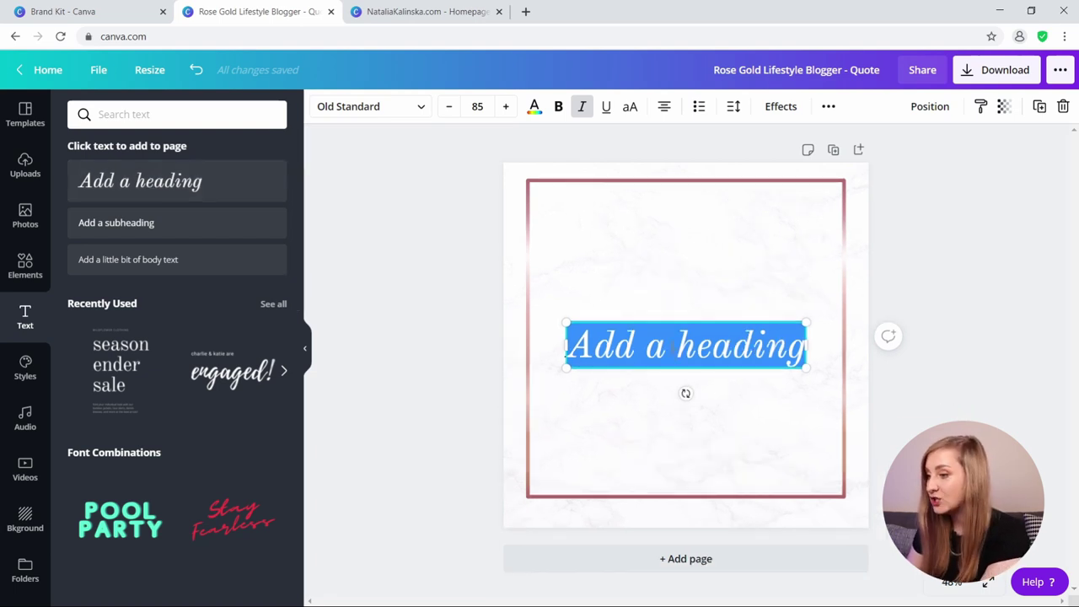
{"action": "type", "text": "be brave enough to be bad at something new."}
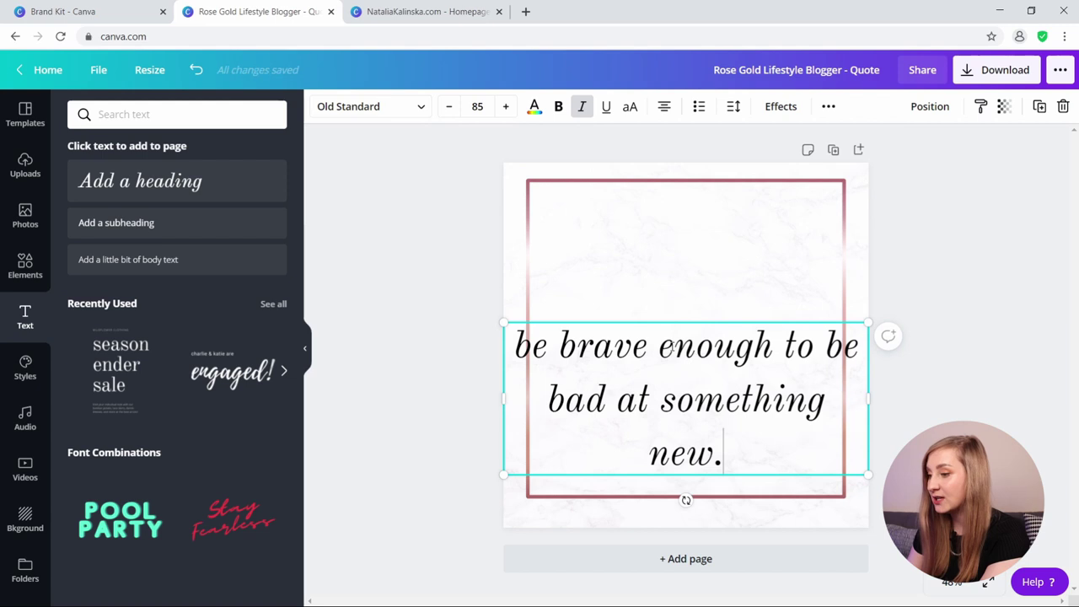
{"action": "left_click", "coordinate": [733, 108]}
{"action": "left_click_drag", "start_coordinate": [831, 160], "coordinate": [814, 160]}
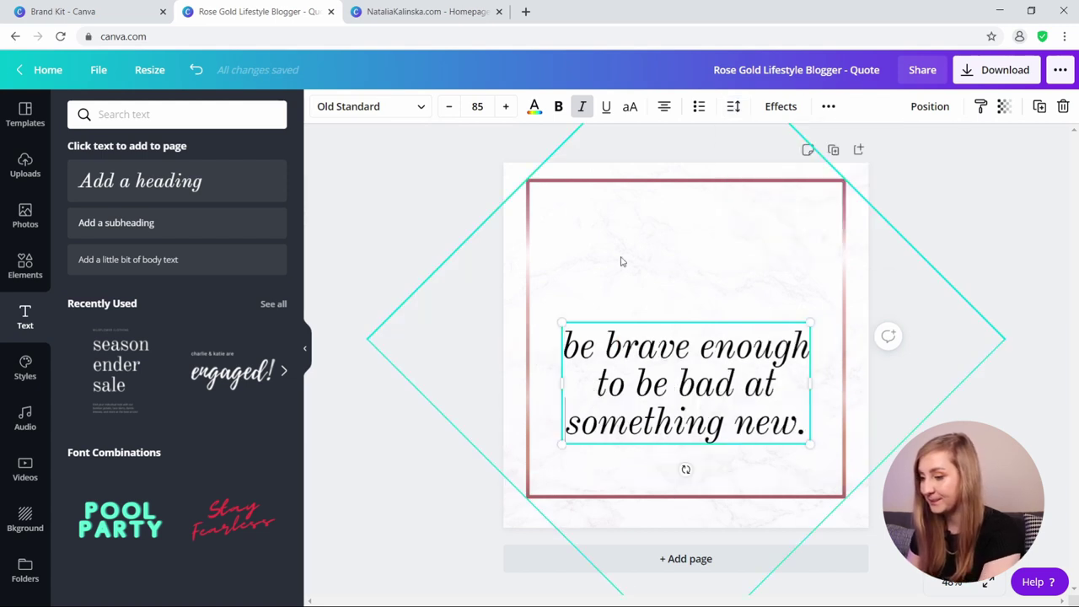
- Colour the quote dark brown from the brand palette and centre it on the page
{"action": "left_click", "coordinate": [534, 108]}
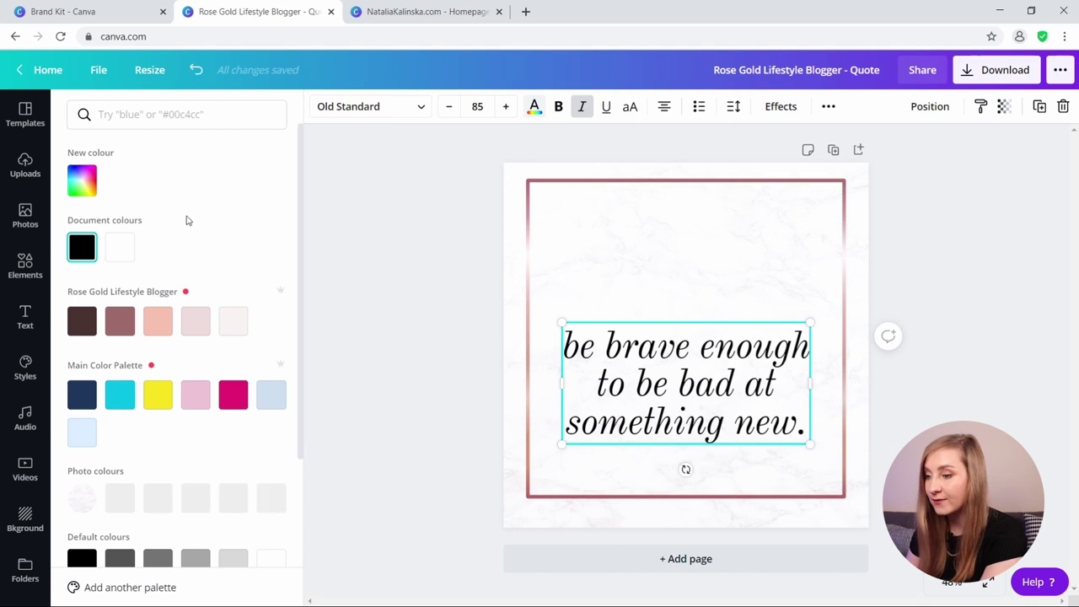
{"action": "left_click", "coordinate": [93, 327]}
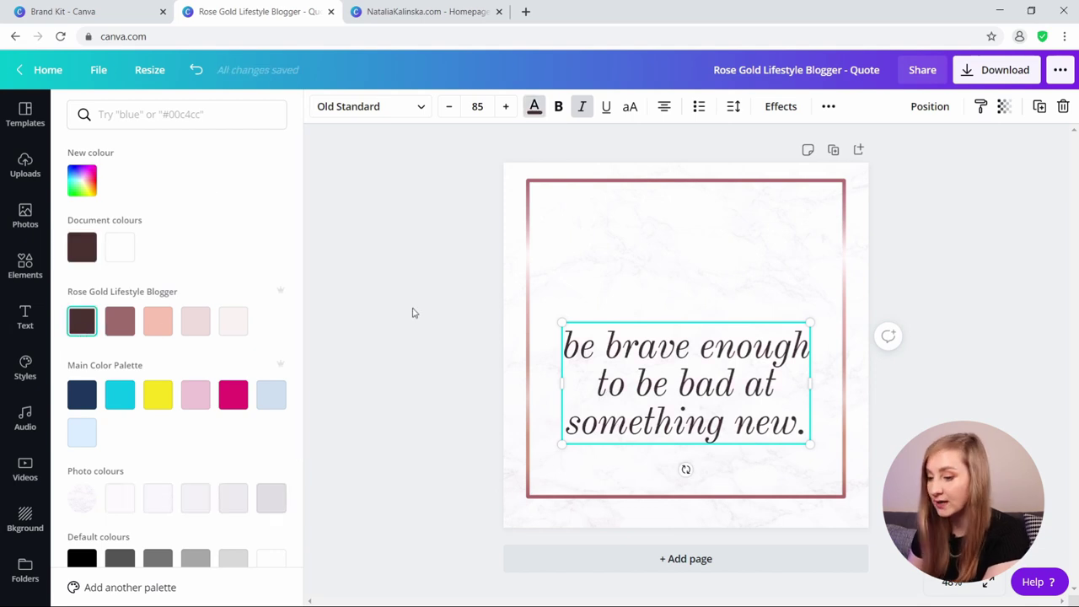
{"action": "key", "text": "Escape"}
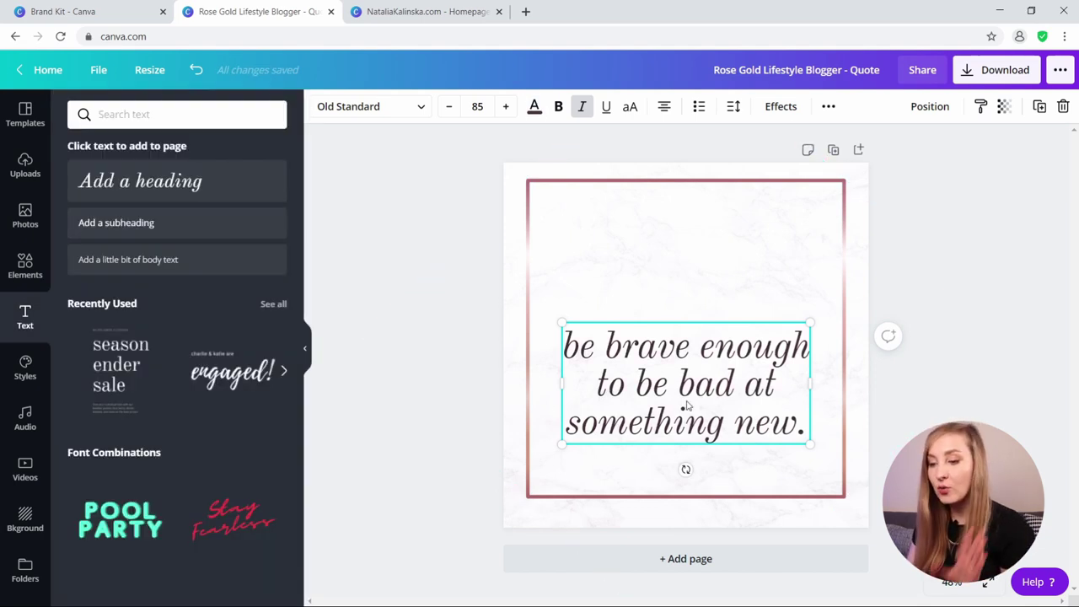
{"action": "left_click_drag", "start_coordinate": [687, 406], "coordinate": [684, 360]}
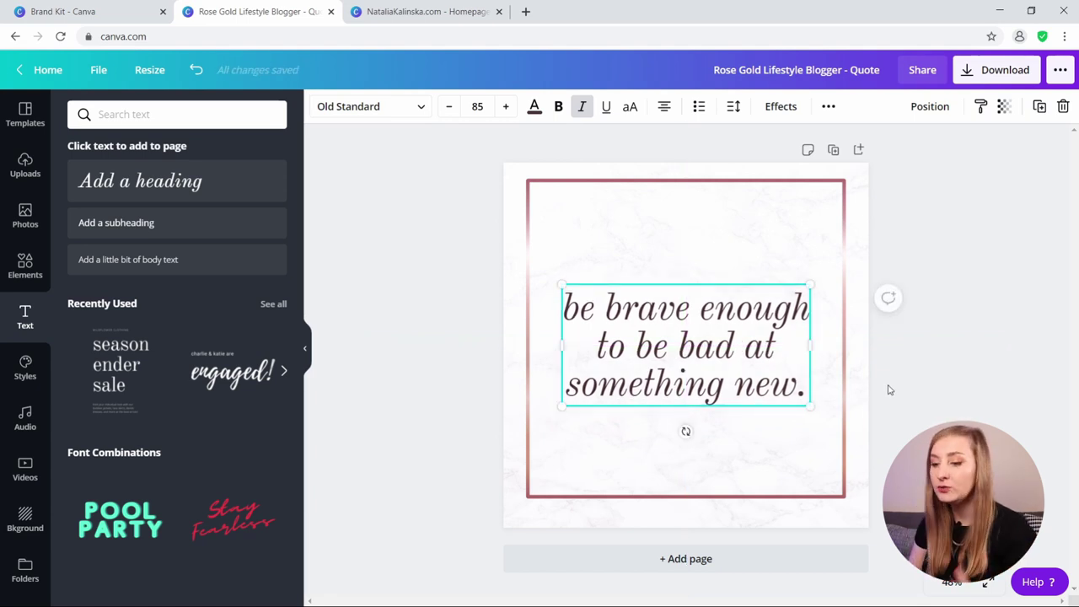
{"action": "left_click", "coordinate": [890, 390]}
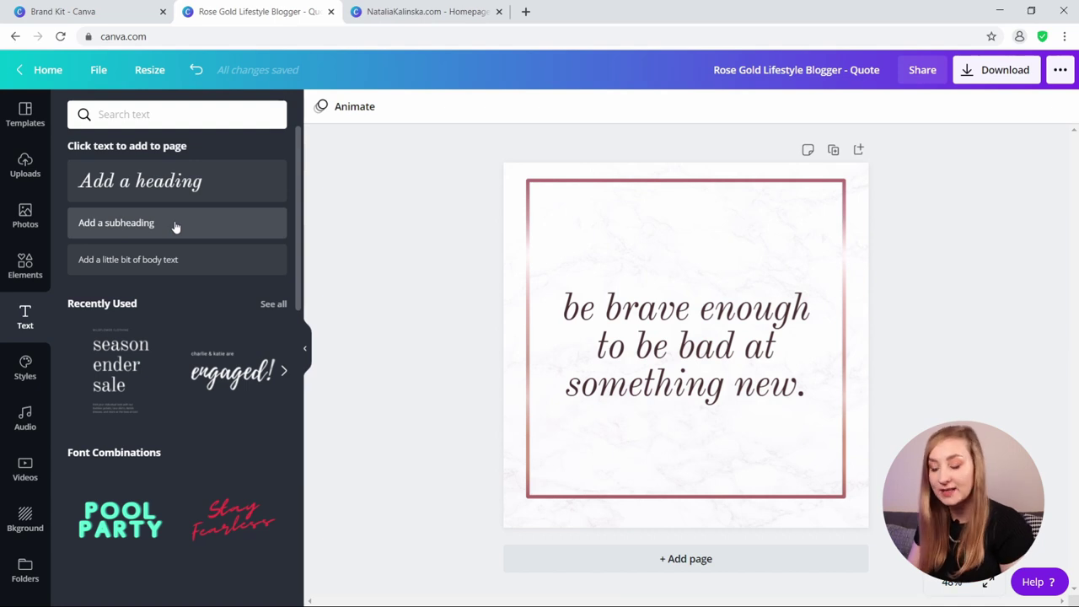
{"action": "left_click", "coordinate": [176, 226]}
{"action": "left_click", "coordinate": [536, 110]}
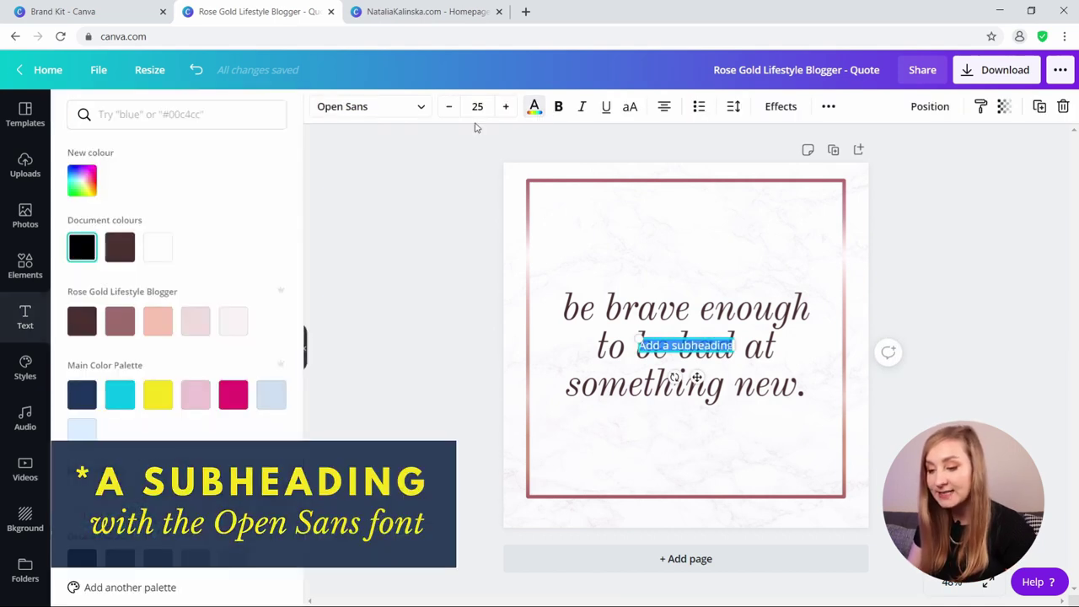
{"action": "left_click", "coordinate": [82, 321]}
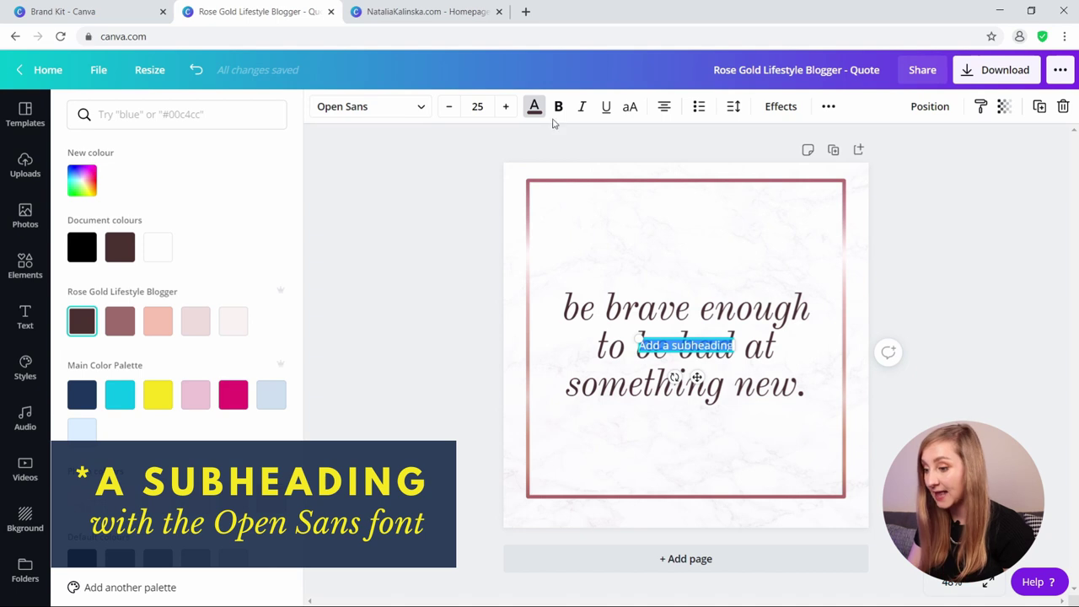
{"action": "left_click", "coordinate": [508, 110]}
{"action": "left_click", "coordinate": [508, 110]}
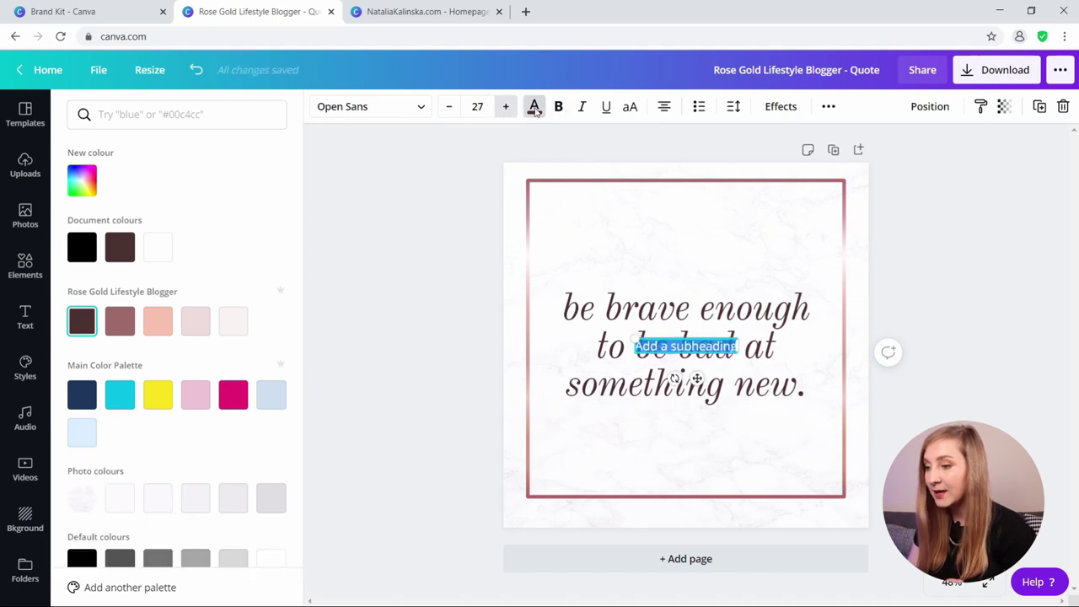
{"action": "left_click", "coordinate": [632, 109]}
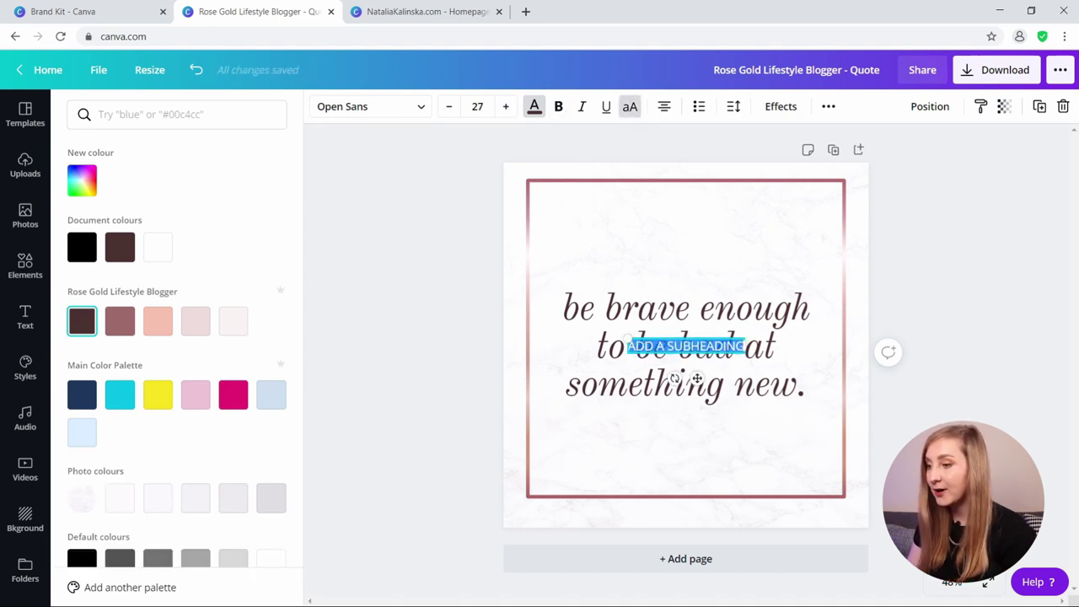
{"action": "key", "text": "BackSpace"}
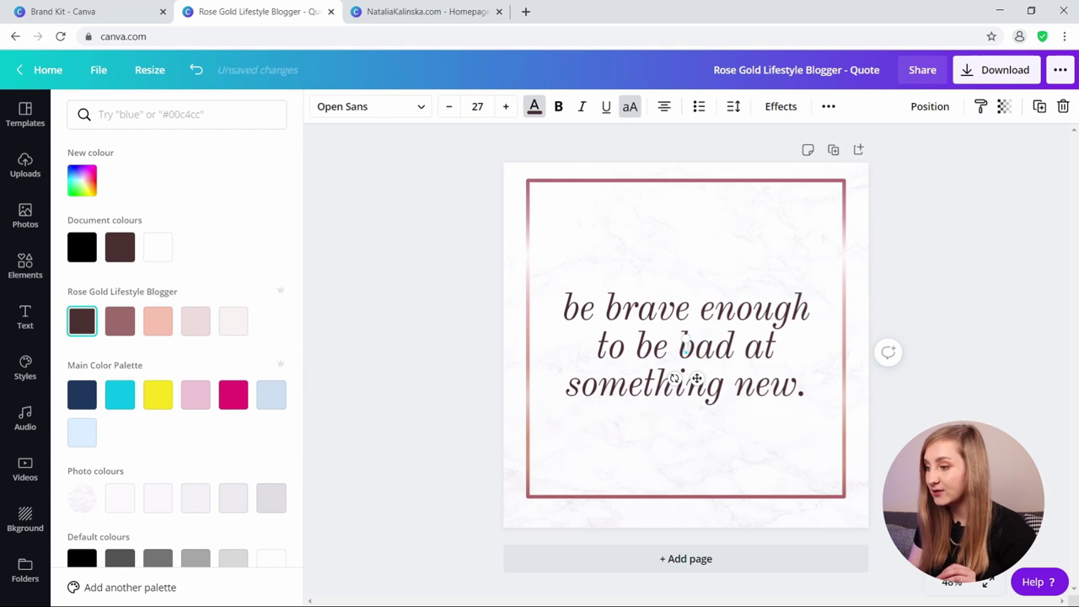
{"action": "type", "text": "@YOURUSER"}
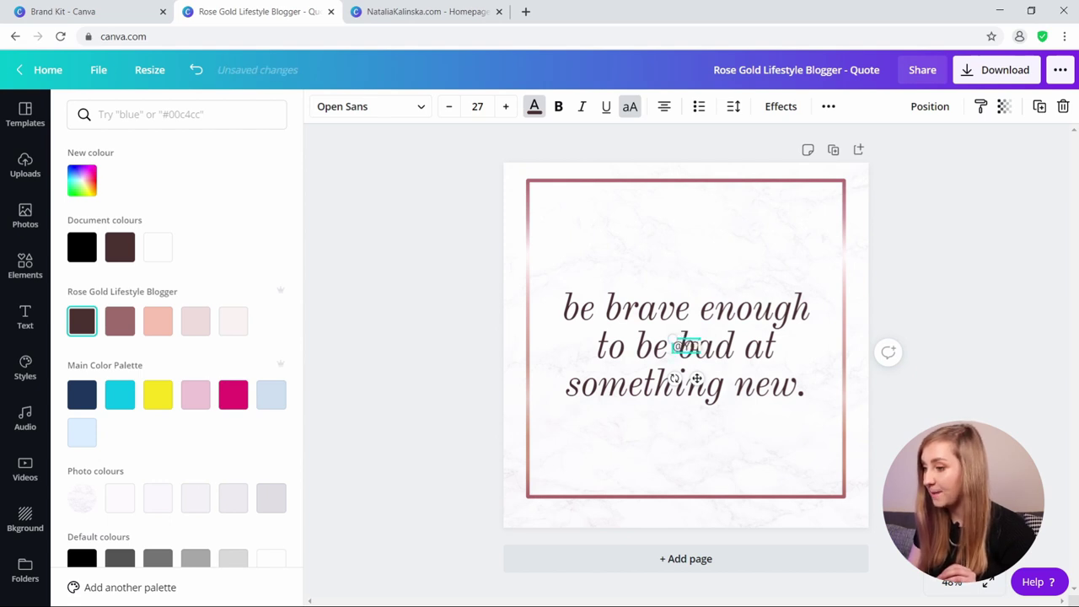
{"action": "type", "text": "NAME"}
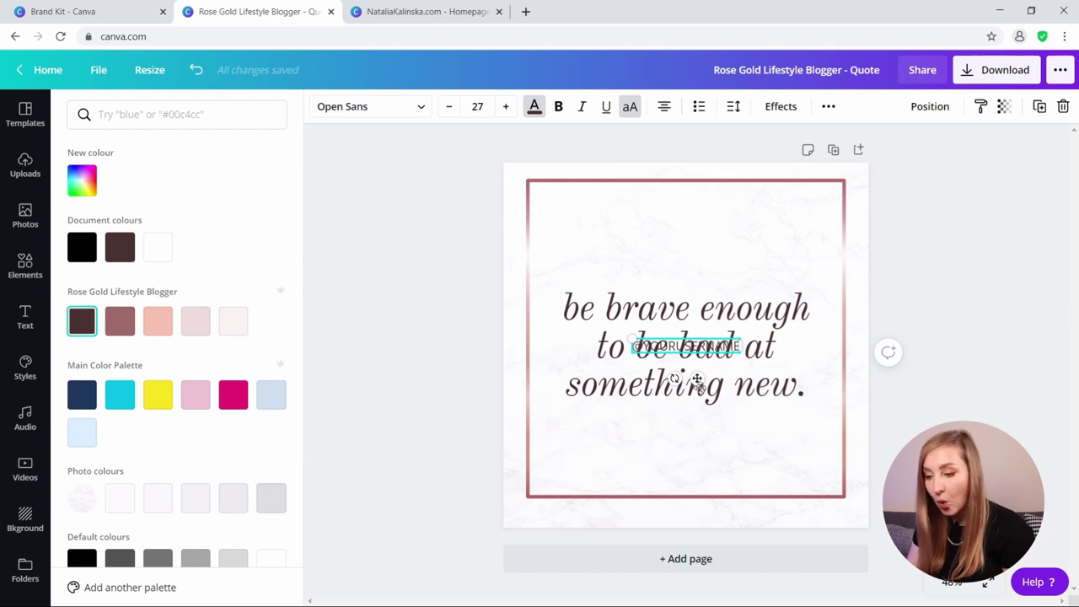
{"action": "left_click_drag", "start_coordinate": [697, 381], "coordinate": [697, 499]}
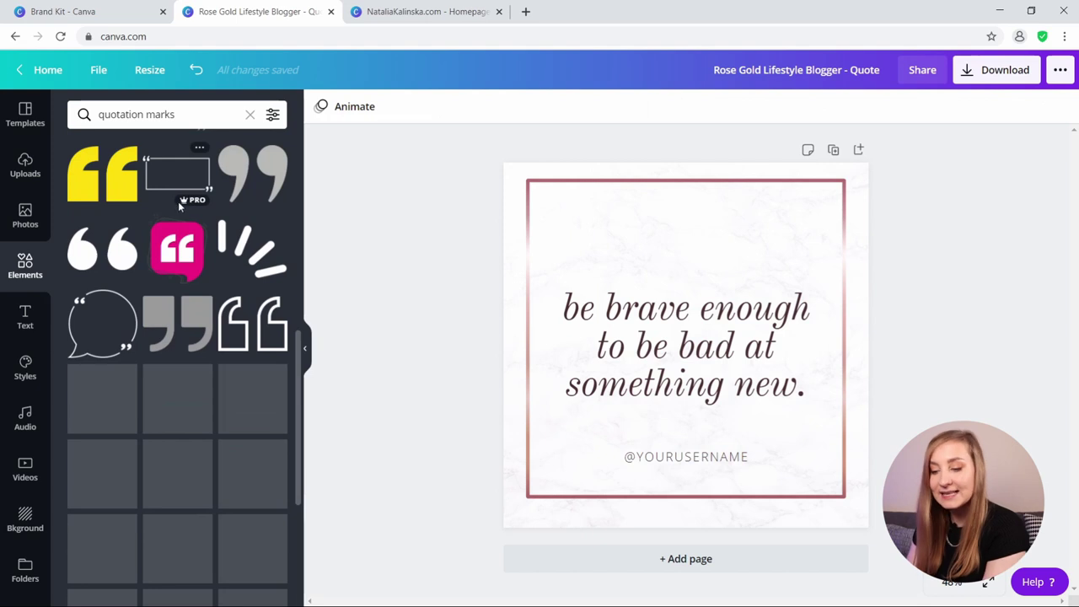
- Add the uploaded pink quotation-marks image, bring it forward, and place it small above the quote
{"action": "mouse_move", "coordinate": [186, 200]}
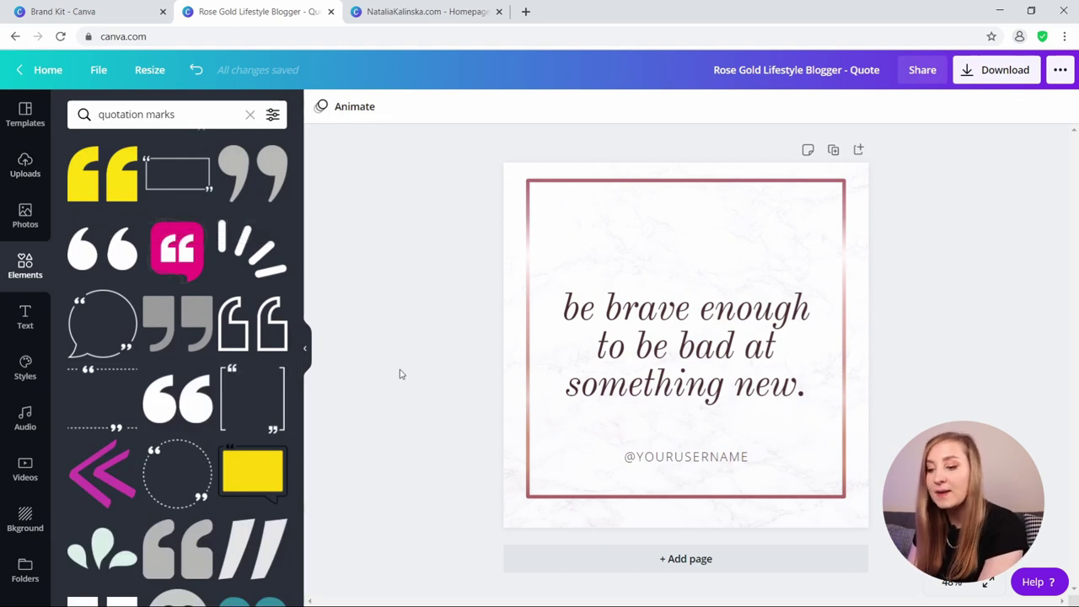
{"action": "left_click", "coordinate": [26, 165]}
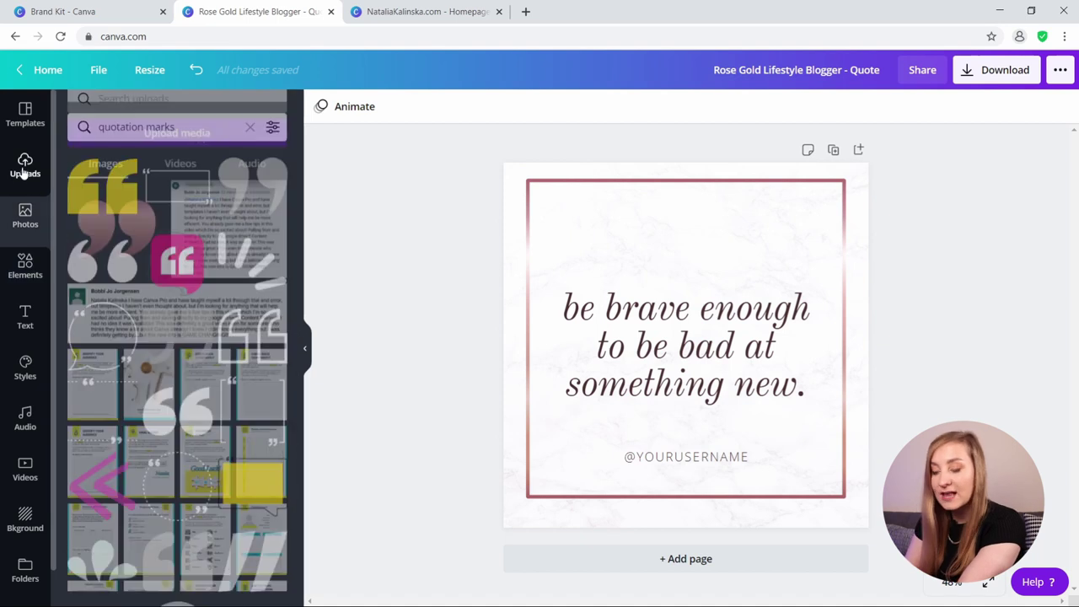
{"action": "left_click", "coordinate": [124, 255]}
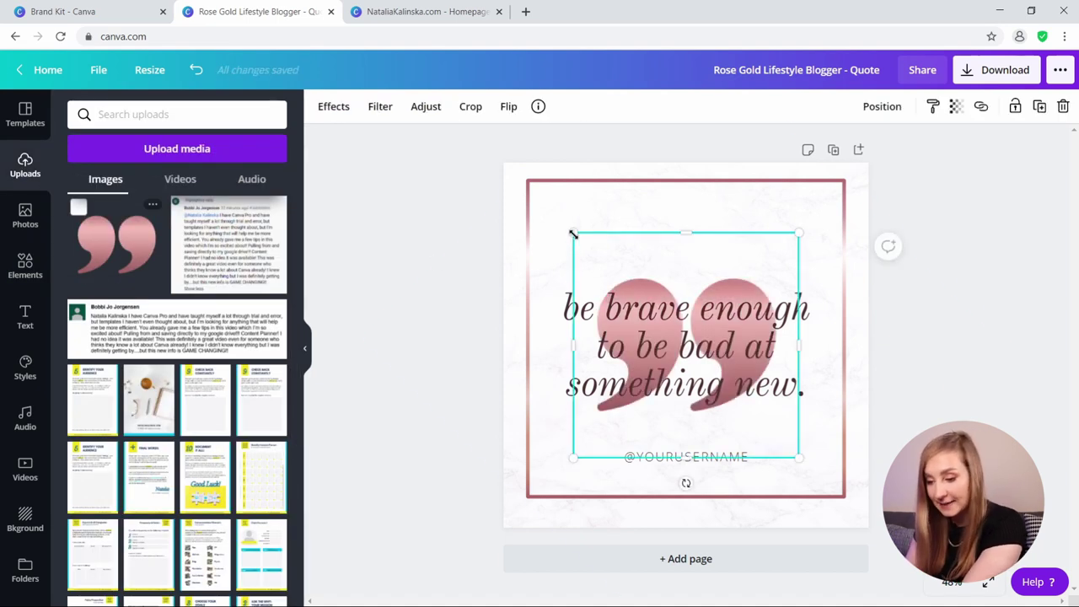
{"action": "left_click_drag", "start_coordinate": [574, 234], "coordinate": [646, 308]}
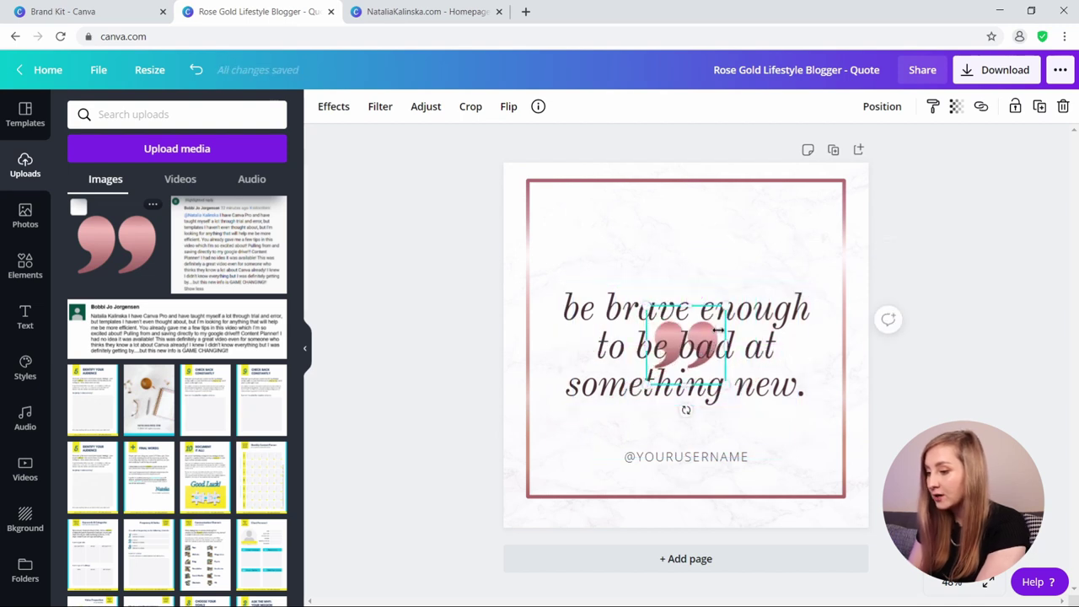
{"action": "left_click", "coordinate": [882, 106]}
{"action": "left_click", "coordinate": [687, 149]}
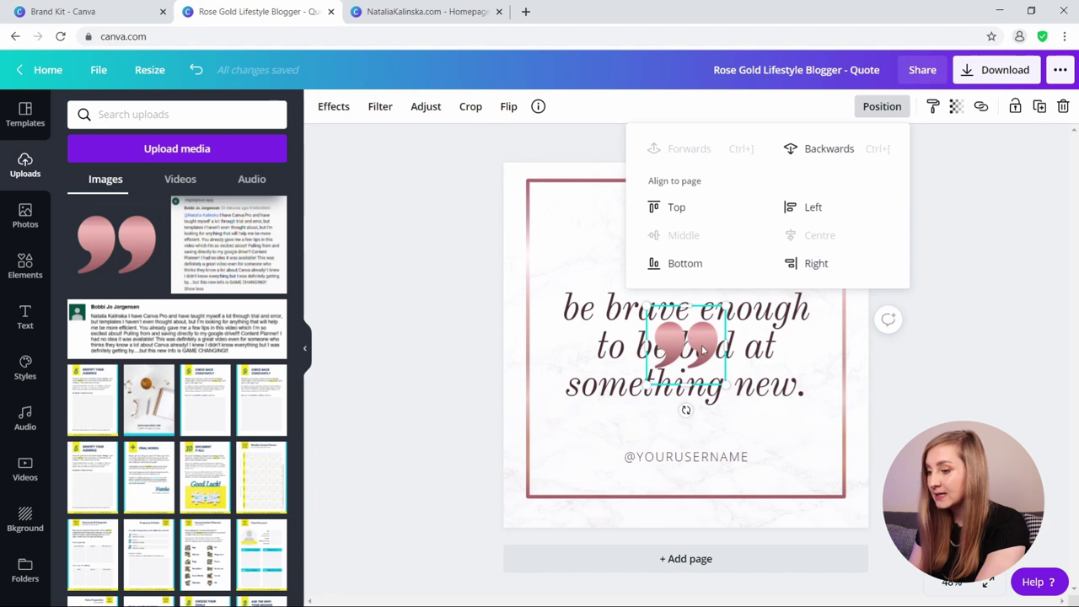
{"action": "left_click_drag", "start_coordinate": [704, 350], "coordinate": [701, 248]}
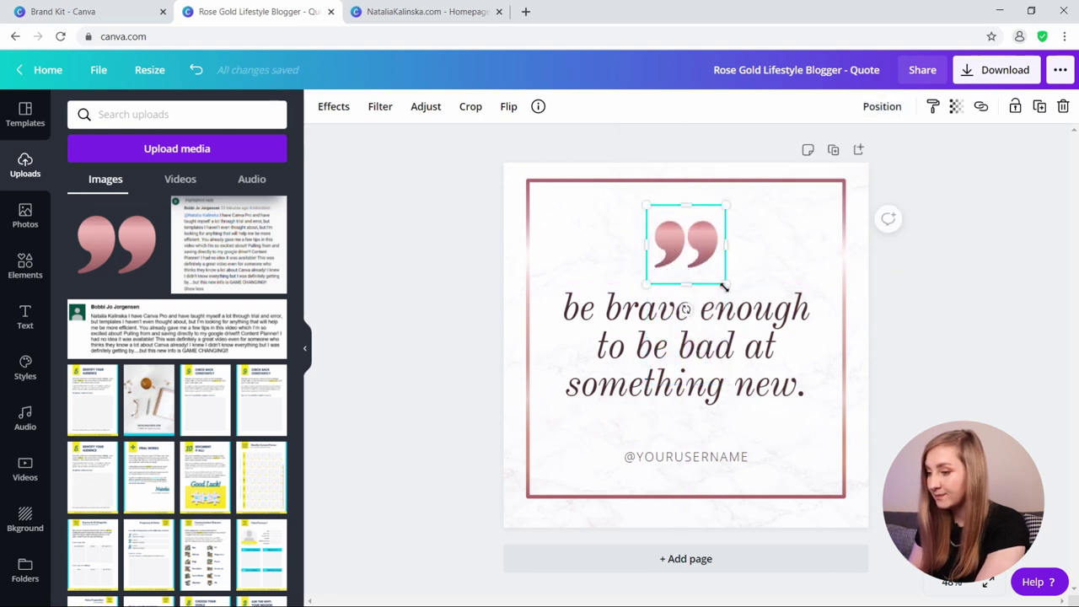
{"action": "left_click_drag", "start_coordinate": [724, 284], "coordinate": [721, 276]}
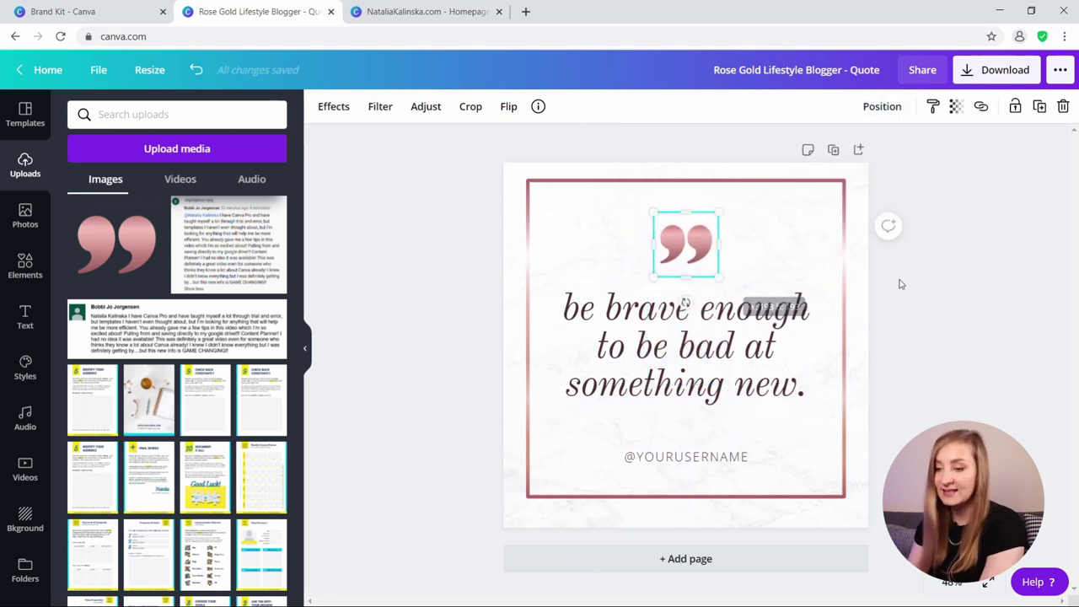
{"action": "left_click", "coordinate": [875, 342]}
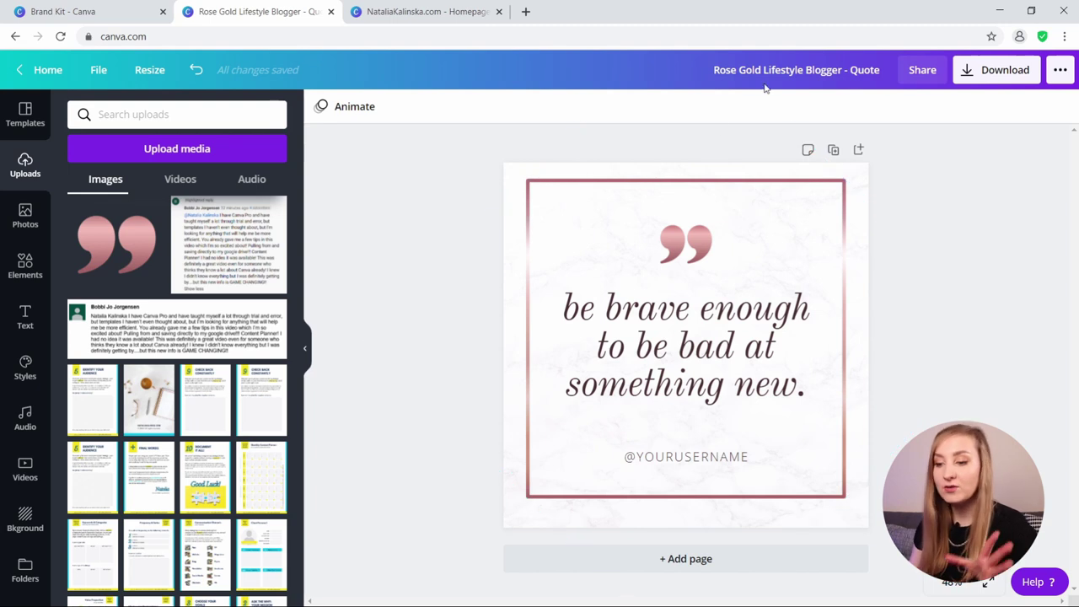
- Create a new Instagram post titled 'Rose Gold Lifestyle Blogger - Blog Teaser'
{"action": "left_click", "coordinate": [99, 18]}
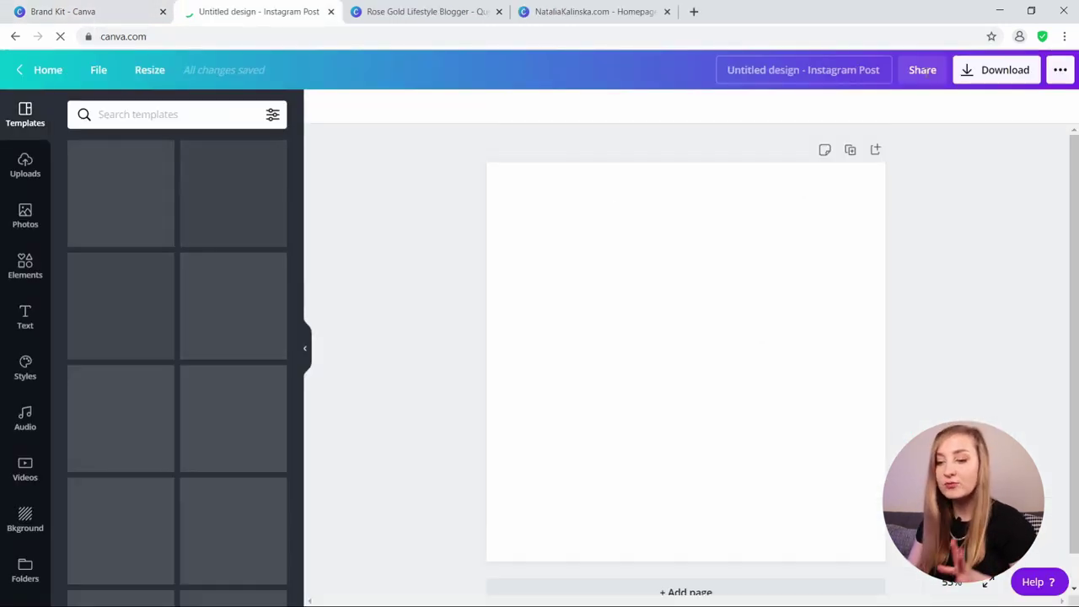
{"action": "left_click", "coordinate": [813, 71]}
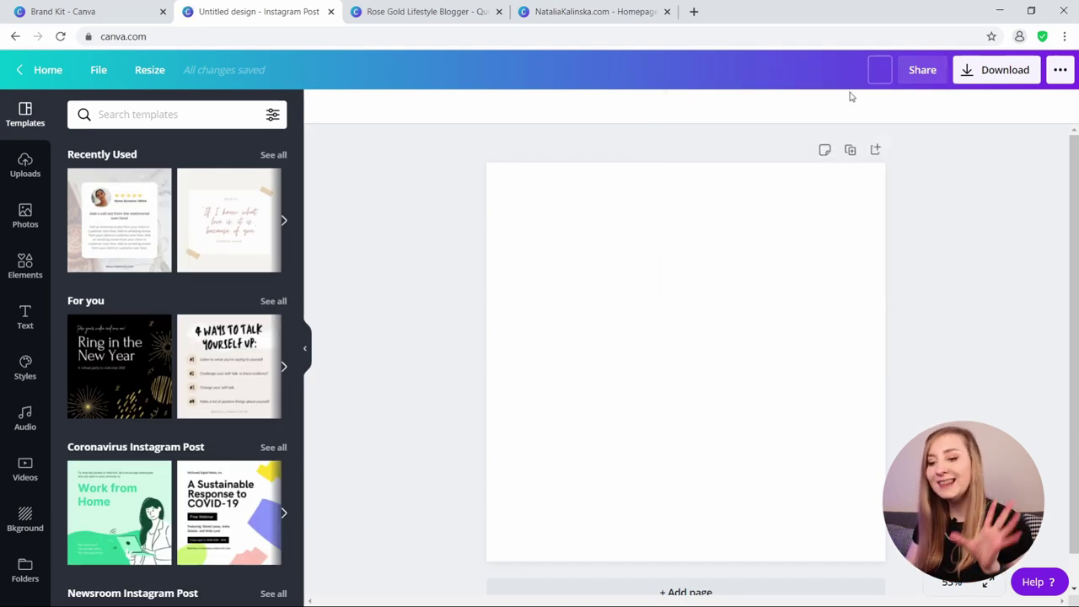
{"action": "type", "text": "Rose Gold Lifestyle Blogger - Quote"}
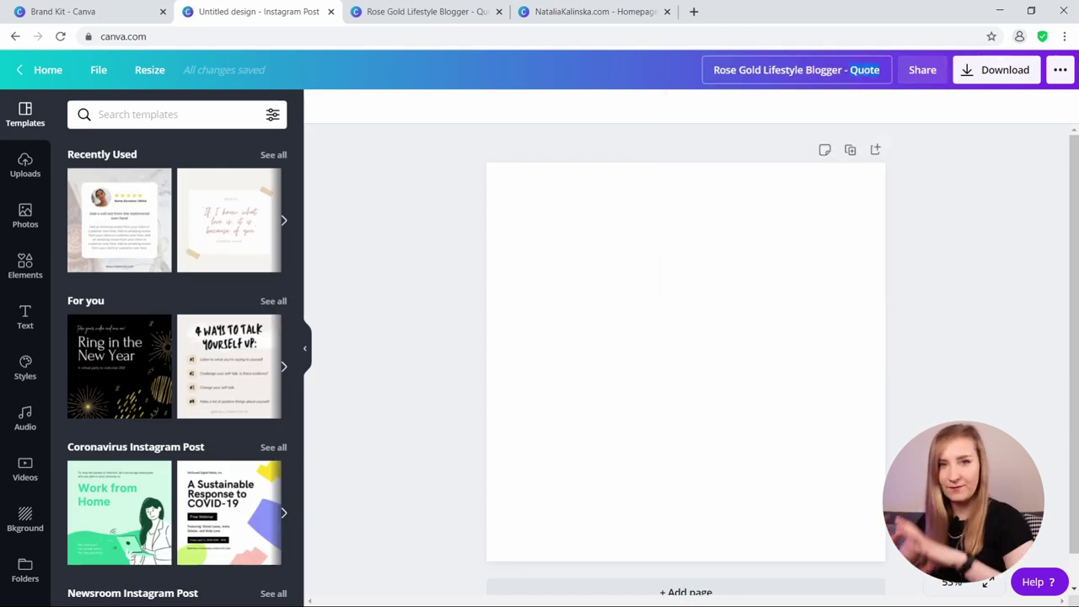
{"action": "type", "text": "Blog"}
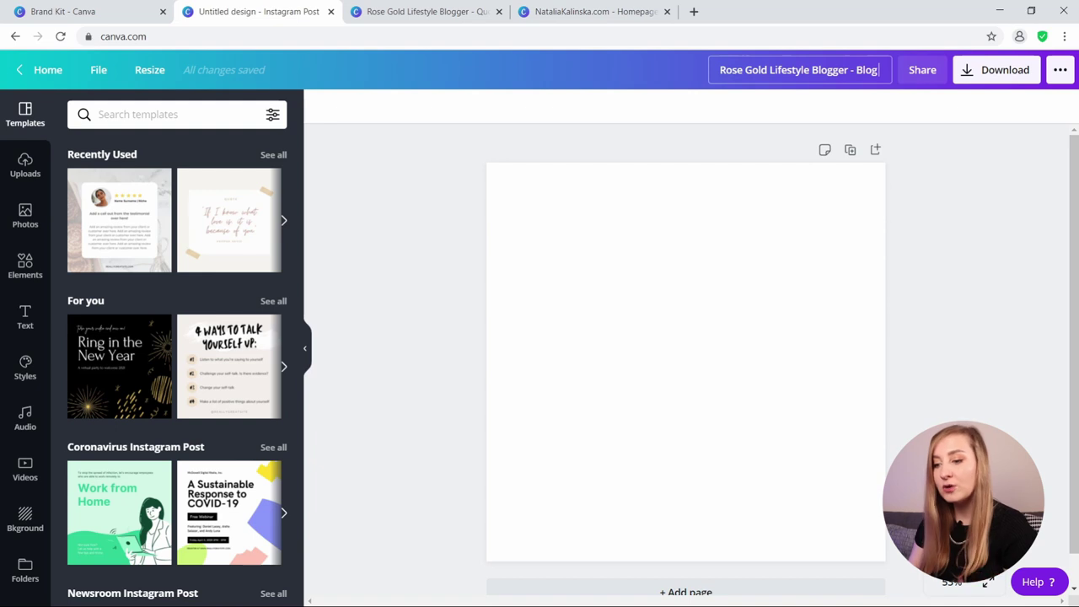
{"action": "type", "text": " Teaser"}
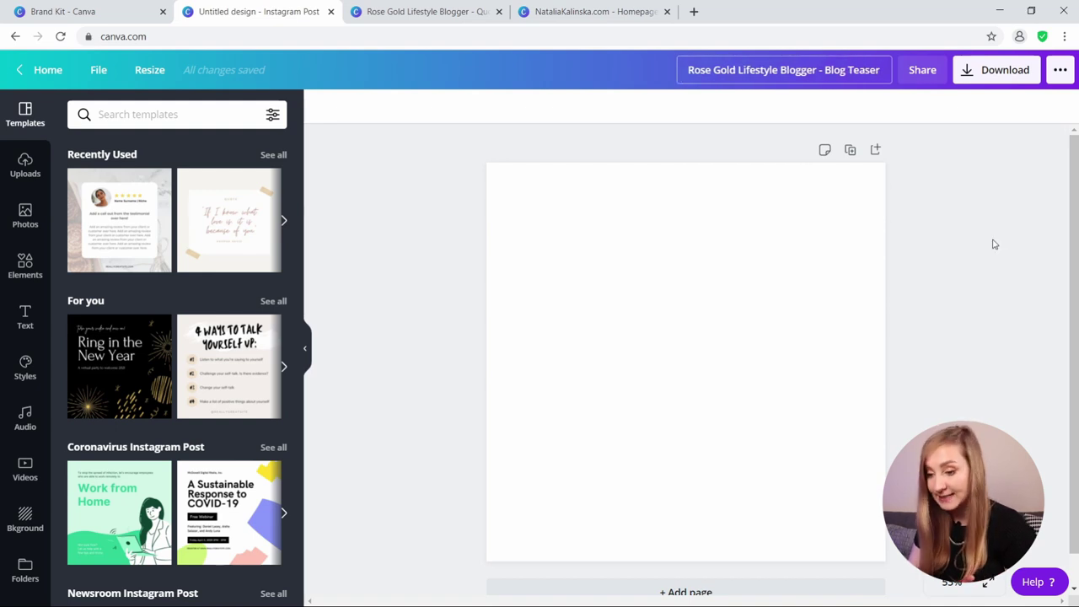
{"action": "left_click", "coordinate": [995, 237]}
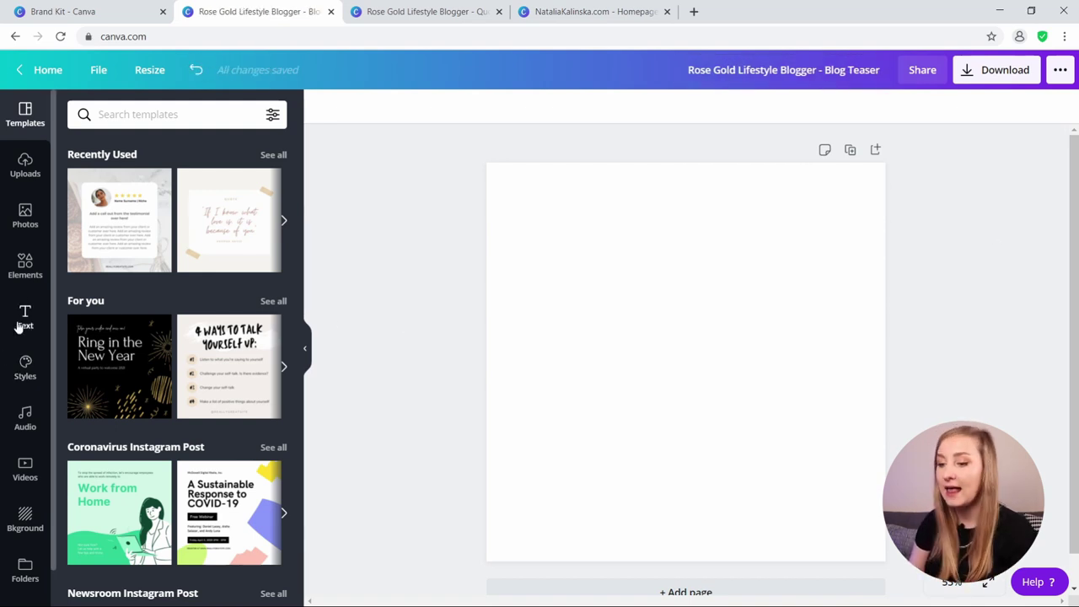
{"action": "left_click", "coordinate": [36, 259]}
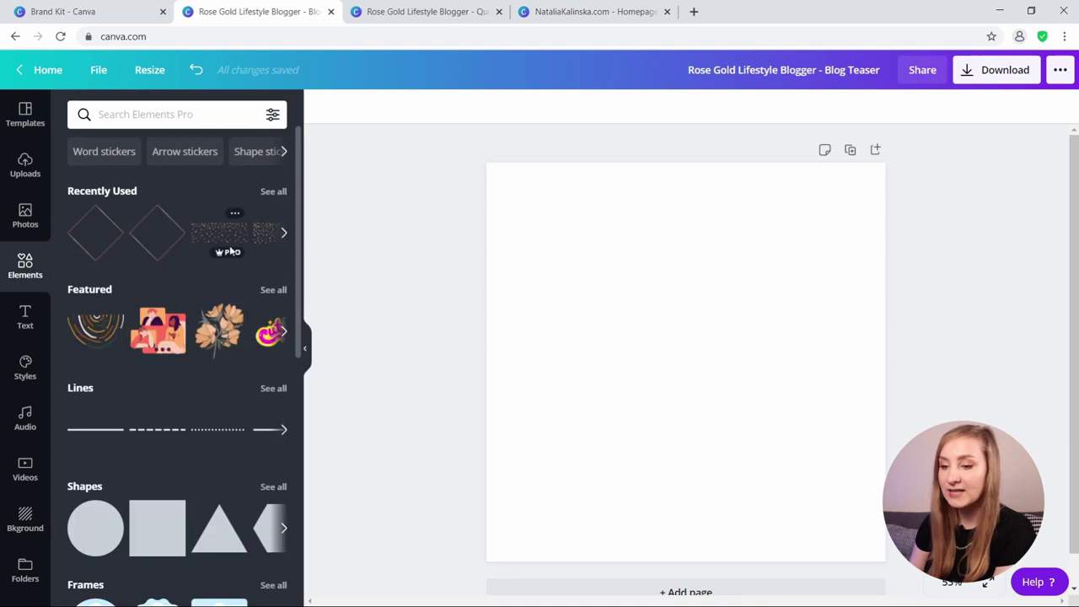
{"action": "scroll", "coordinate": [228, 241], "scroll_direction": "down", "scroll_amount": 5}
{"action": "scroll", "coordinate": [221, 253], "scroll_direction": "up", "scroll_amount": 2}
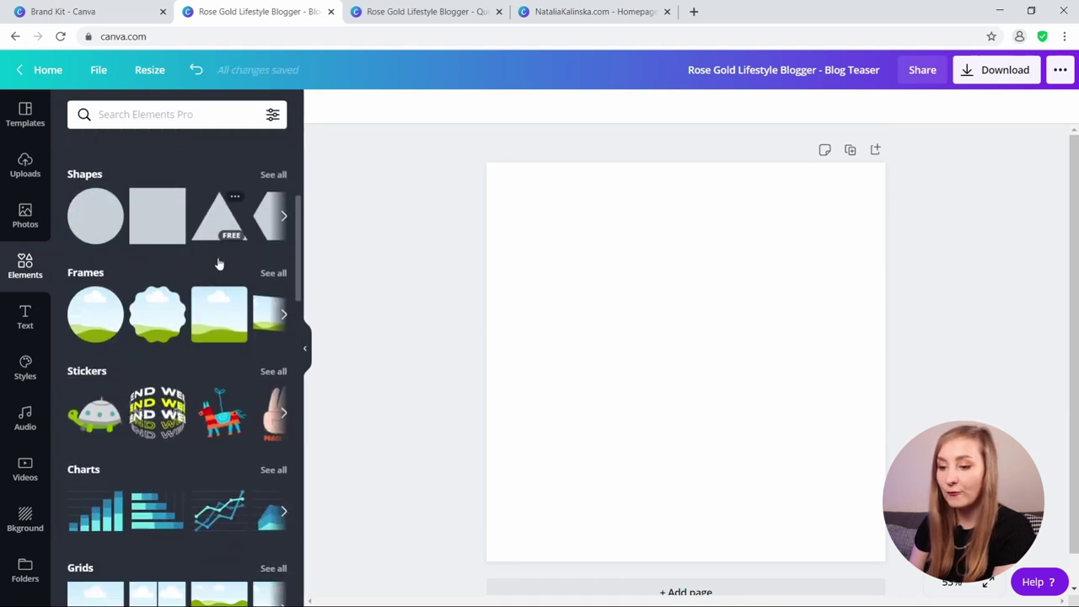
{"action": "scroll", "coordinate": [122, 288], "scroll_direction": "down", "scroll_amount": 5}
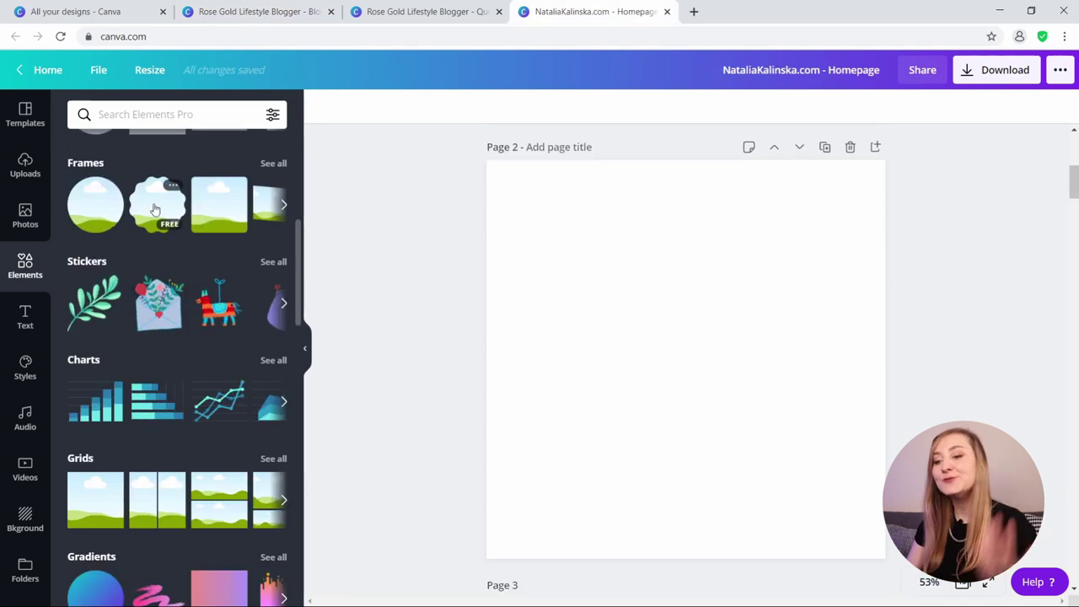
- Add a scalloped photo frame at the upper right, sized about 403 by 403
{"action": "left_click", "coordinate": [157, 204]}
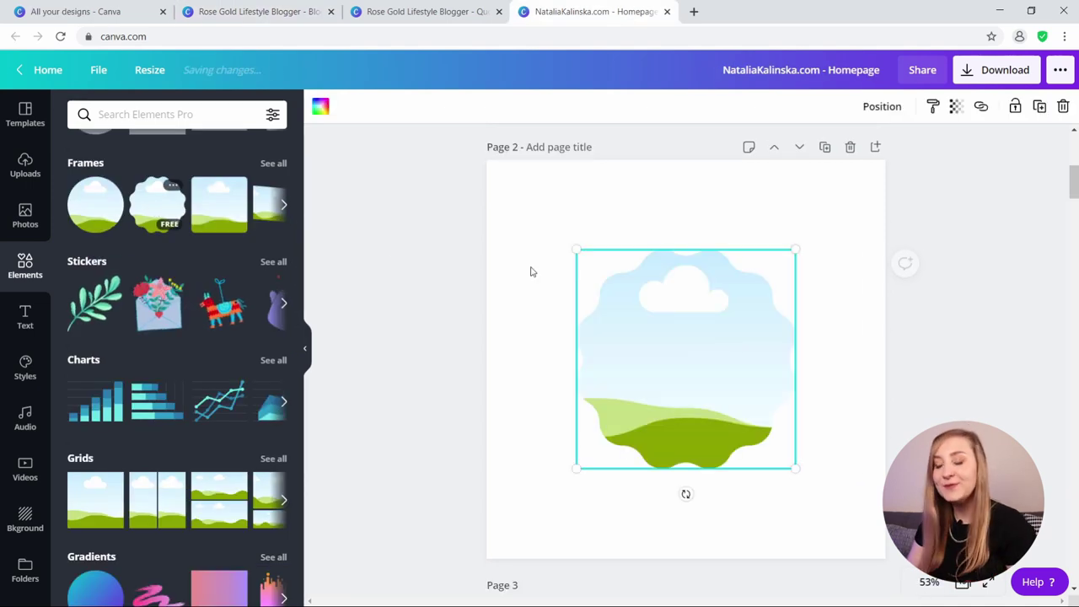
{"action": "left_click_drag", "start_coordinate": [716, 388], "coordinate": [783, 311]}
{"action": "left_click_drag", "start_coordinate": [654, 400], "coordinate": [716, 338]}
{"action": "left_click_drag", "start_coordinate": [759, 273], "coordinate": [740, 282]}
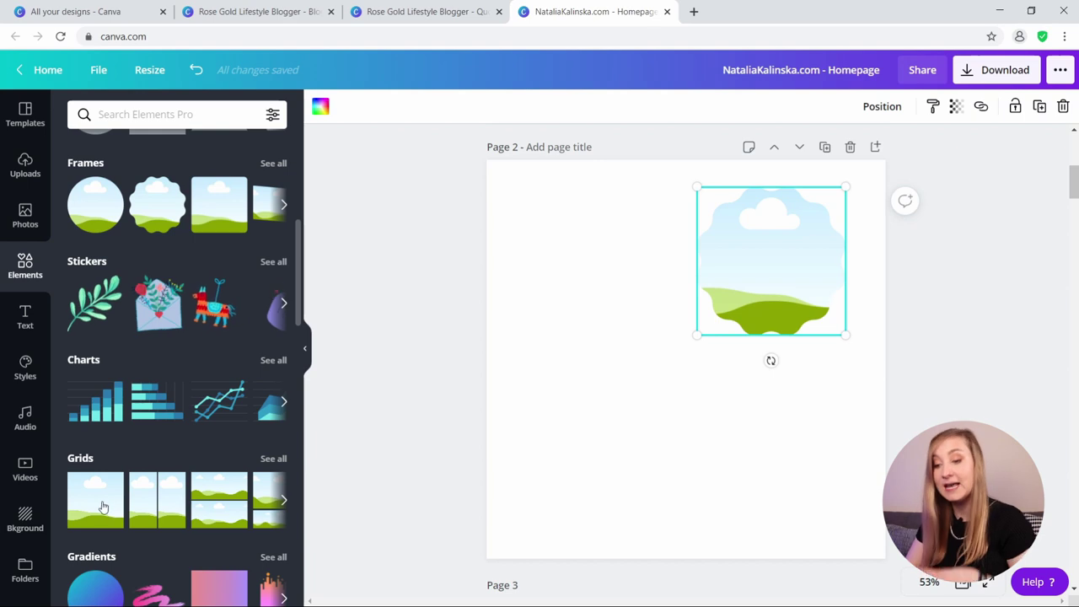
- Add a two-row photo grid and shrink it into the lower left
{"action": "left_click", "coordinate": [232, 516]}
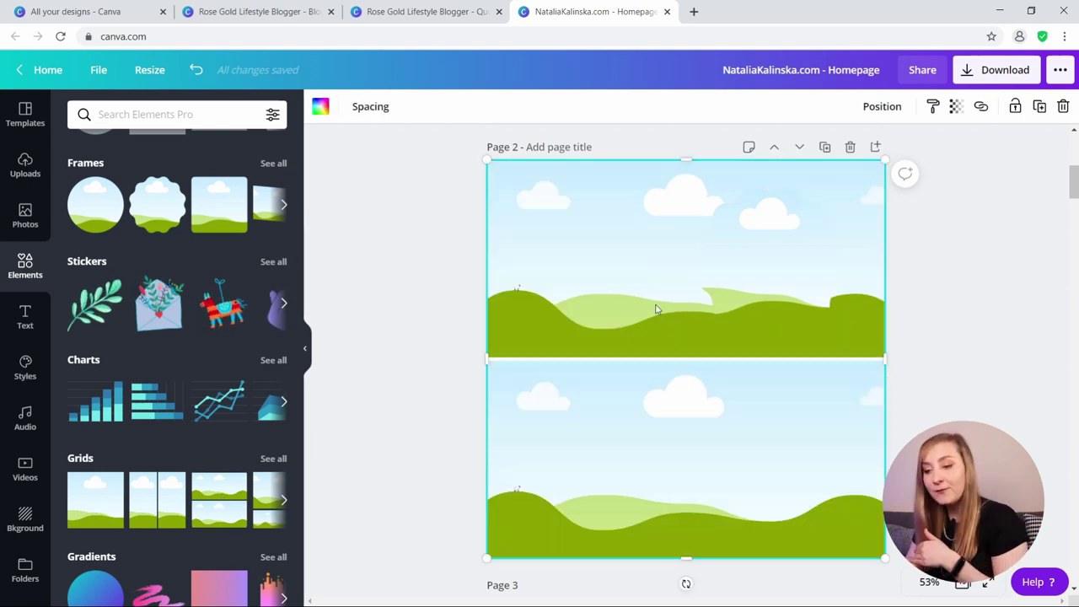
{"action": "left_click_drag", "start_coordinate": [883, 160], "coordinate": [638, 366]}
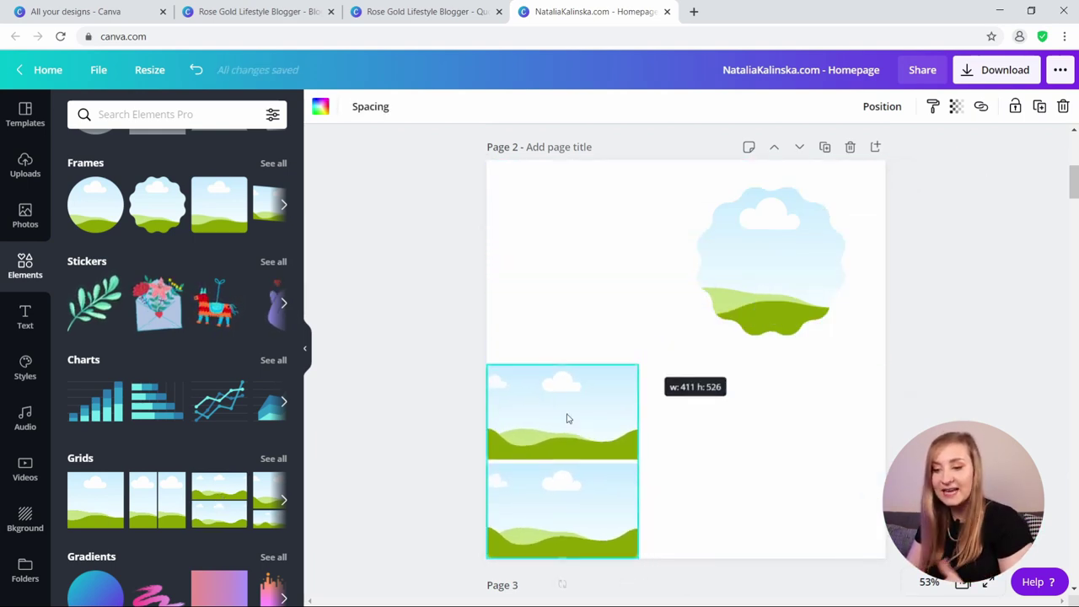
{"action": "left_click_drag", "start_coordinate": [568, 416], "coordinate": [599, 380]}
{"action": "left_click", "coordinate": [776, 419]}
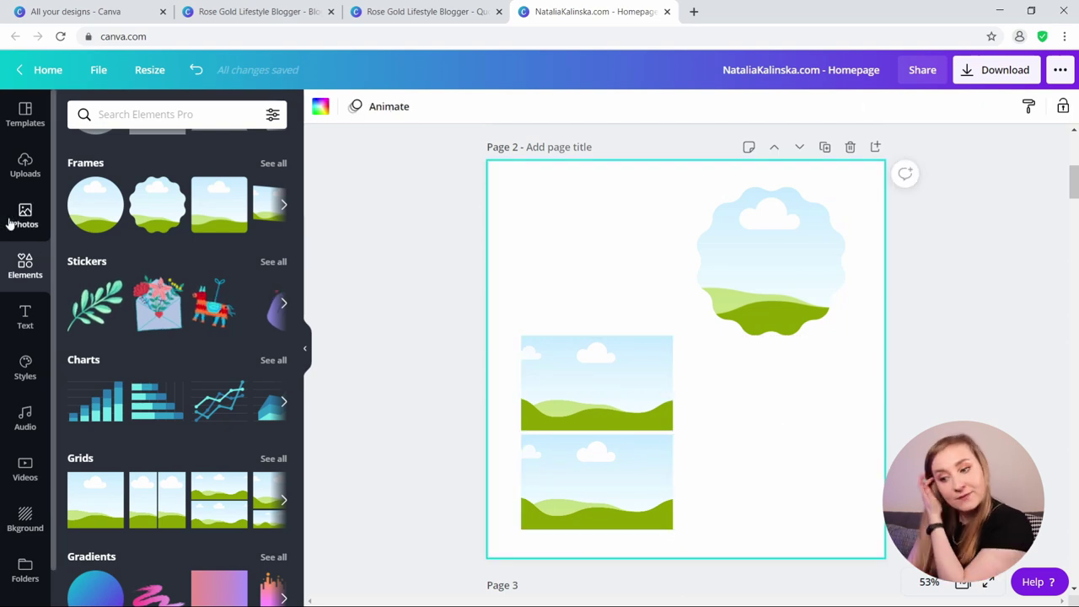
- Fill the frame and grid cells with stock photos, including lavender and laptop images
{"action": "left_click", "coordinate": [6, 217]}
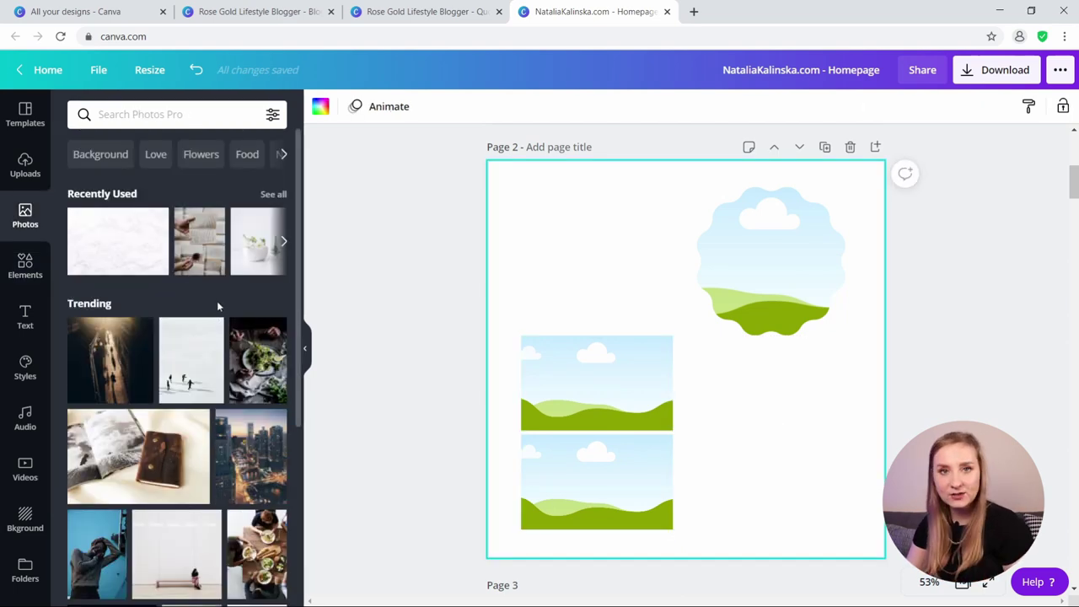
{"action": "scroll", "coordinate": [218, 306], "scroll_direction": "down", "scroll_amount": 5}
{"action": "left_click_drag", "start_coordinate": [192, 227], "coordinate": [732, 275]}
{"action": "left_click_drag", "start_coordinate": [194, 332], "coordinate": [598, 383]}
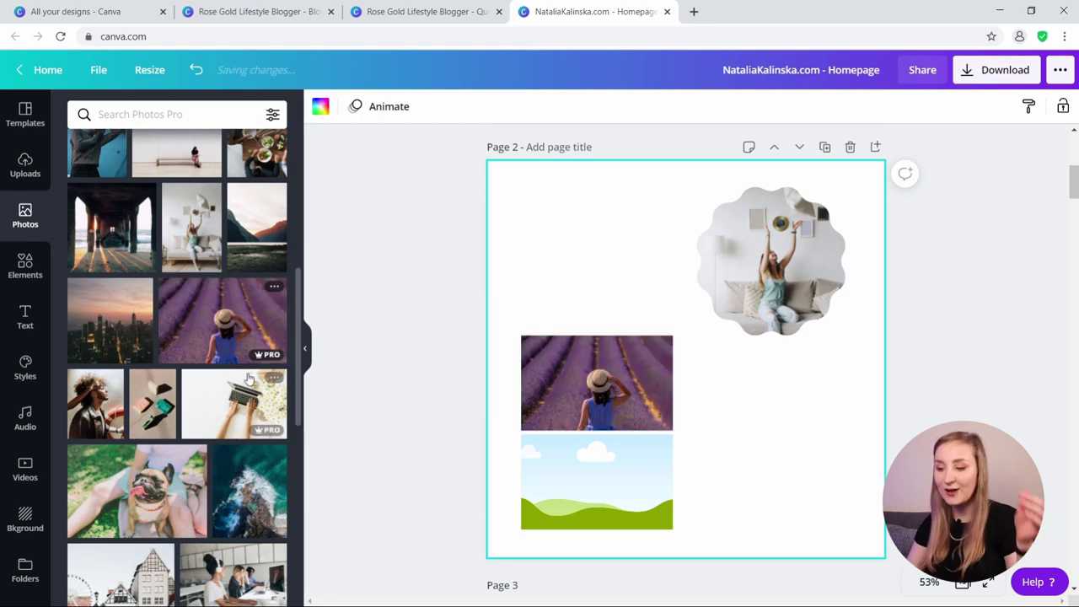
{"action": "left_click_drag", "start_coordinate": [249, 379], "coordinate": [597, 485]}
- Delete the test photos from the frame and grid, then add a full-page single-cell grid
{"action": "left_click", "coordinate": [770, 290]}
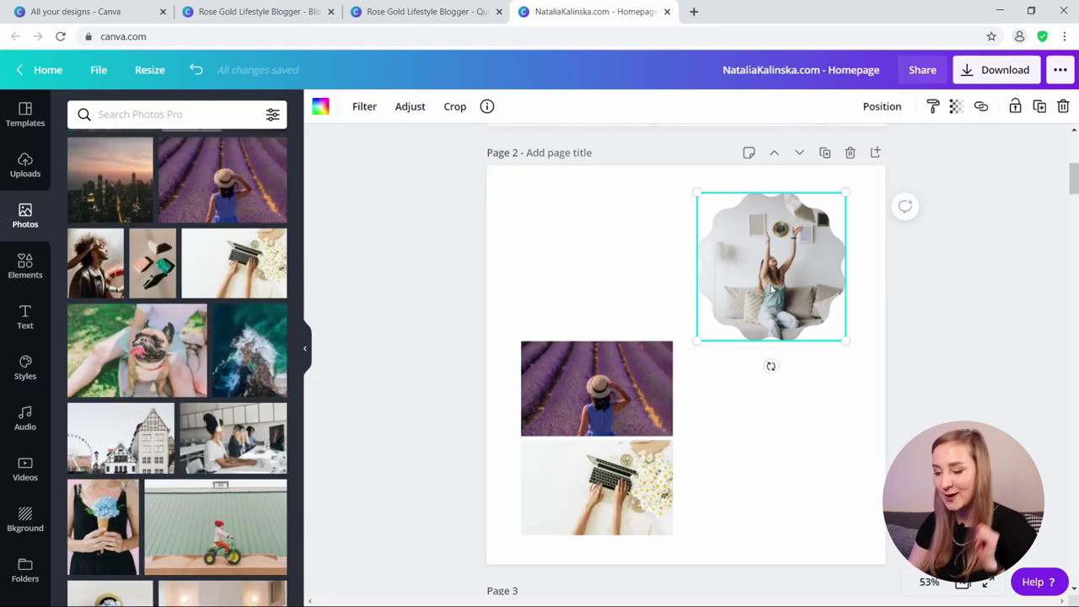
{"action": "key", "text": "Delete"}
{"action": "left_click", "coordinate": [583, 388]}
{"action": "key", "text": "Delete"}
{"action": "left_click", "coordinate": [592, 484]}
{"action": "key", "text": "Delete"}
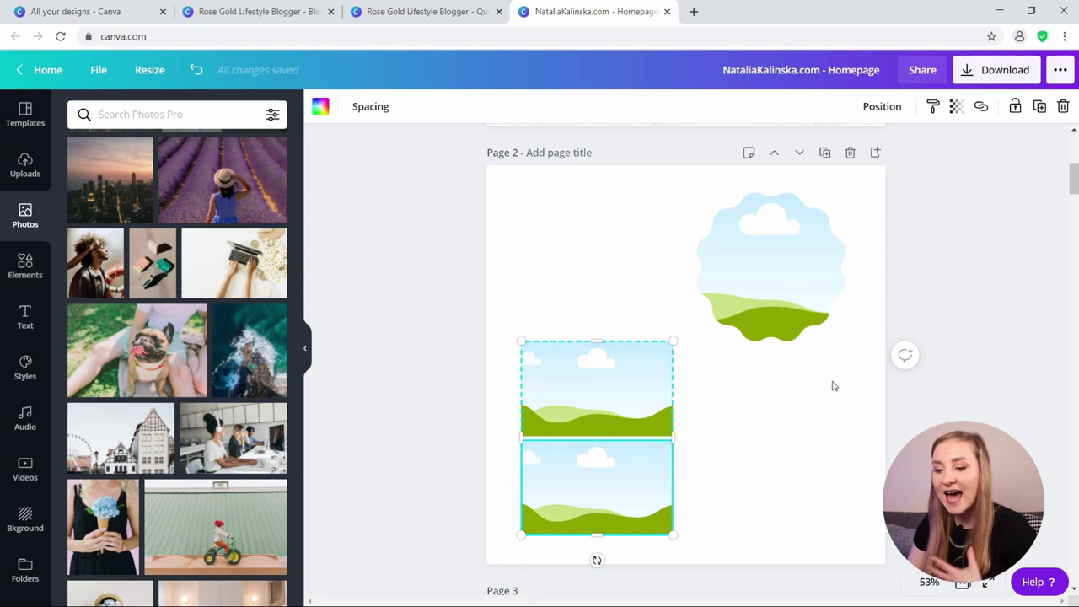
{"action": "left_click", "coordinate": [833, 386]}
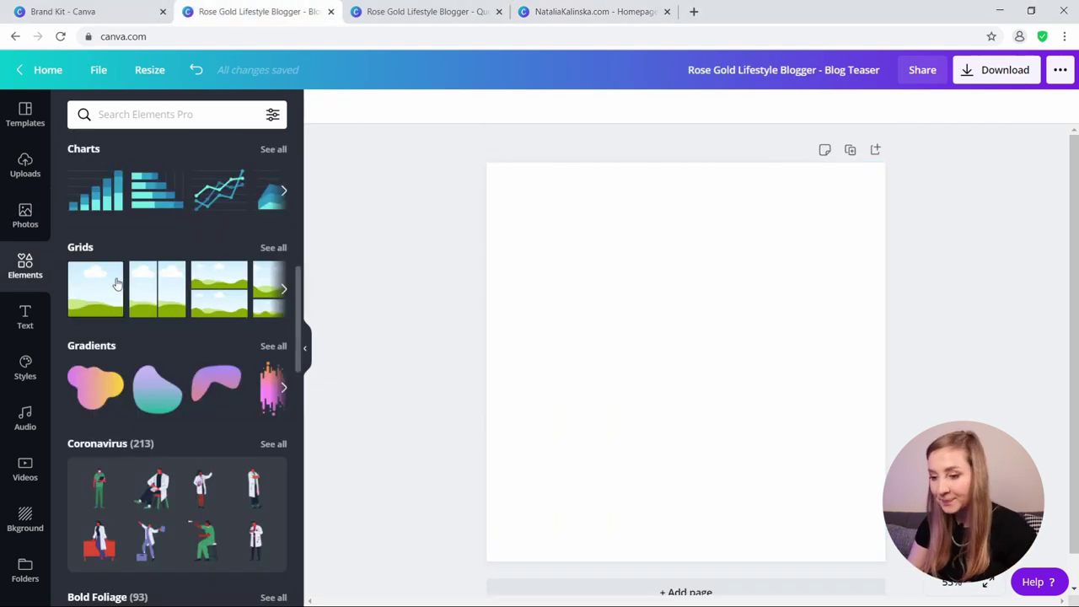
{"action": "left_click", "coordinate": [117, 285]}
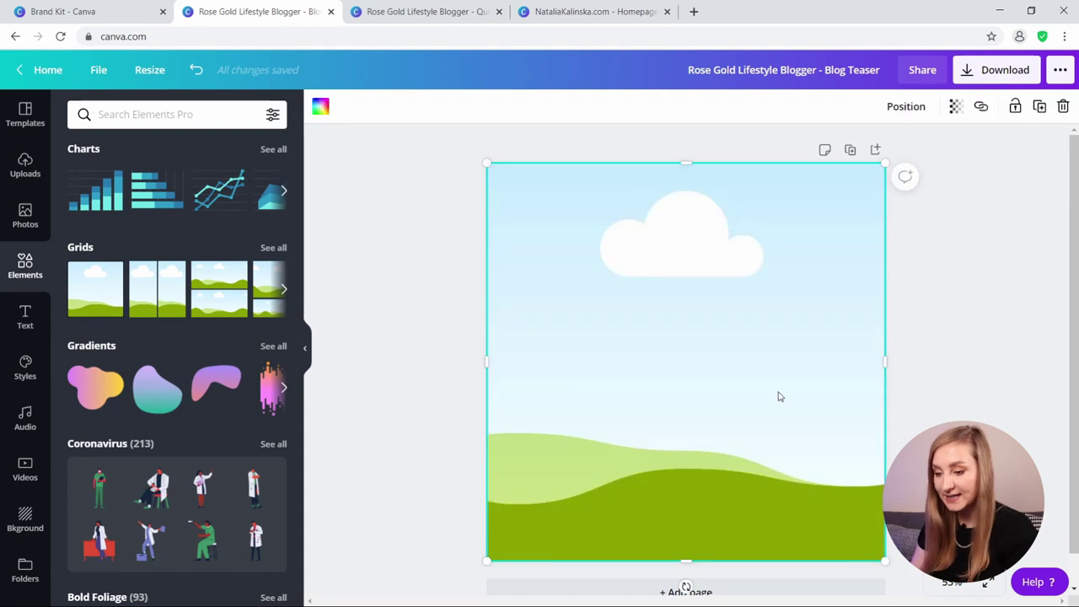
- Narrow the photo grid to the left half and widen the sky image to the right
{"action": "left_click_drag", "start_coordinate": [885, 360], "coordinate": [677, 402]}
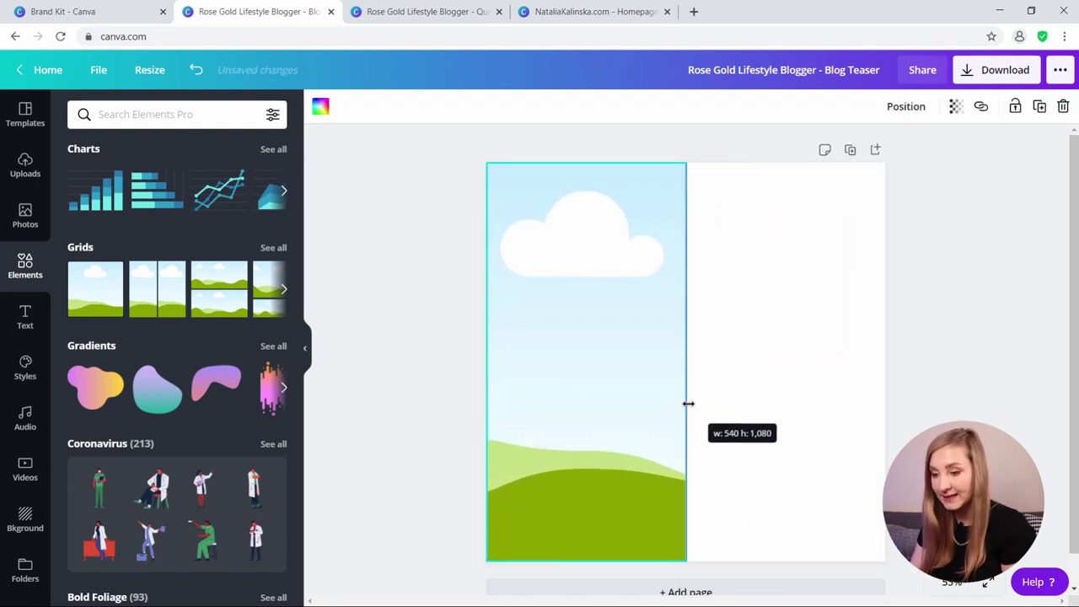
{"action": "left_click_drag", "start_coordinate": [688, 404], "coordinate": [730, 408]}
{"action": "left_click", "coordinate": [923, 402]}
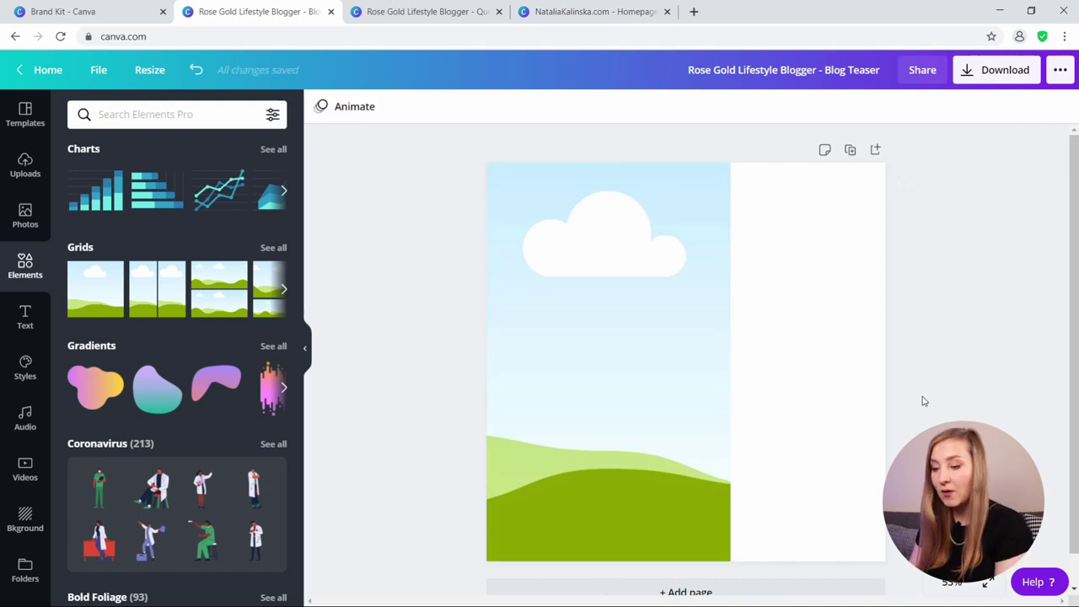
- Change the page background to the palest Rose Gold Lifestyle Blogger pink
{"action": "left_click", "coordinate": [832, 236]}
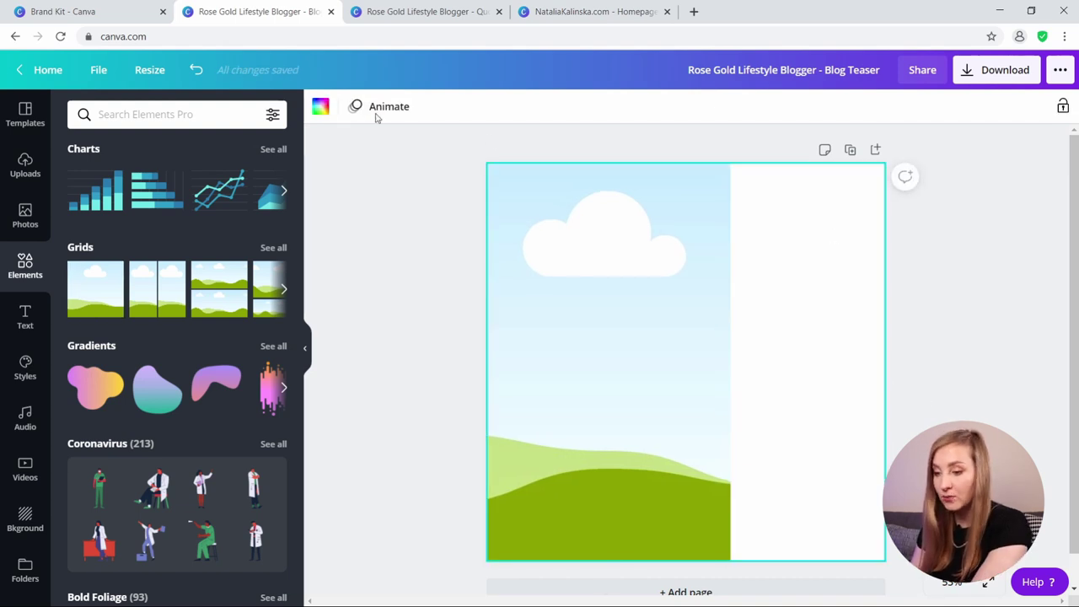
{"action": "left_click", "coordinate": [320, 107]}
{"action": "scroll", "coordinate": [245, 259], "scroll_direction": "down", "scroll_amount": 2}
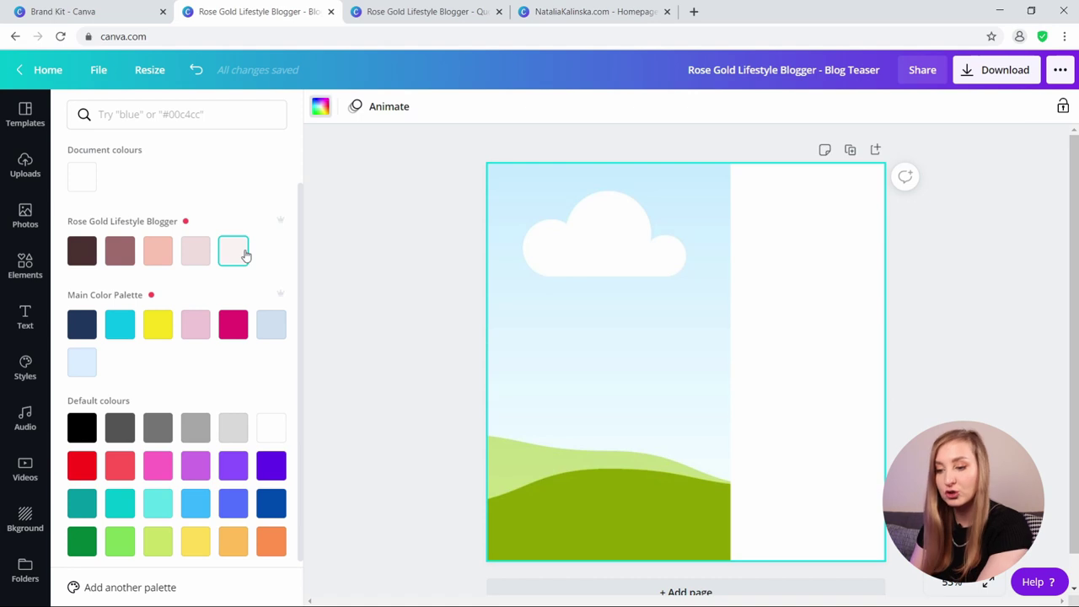
{"action": "left_click", "coordinate": [243, 255]}
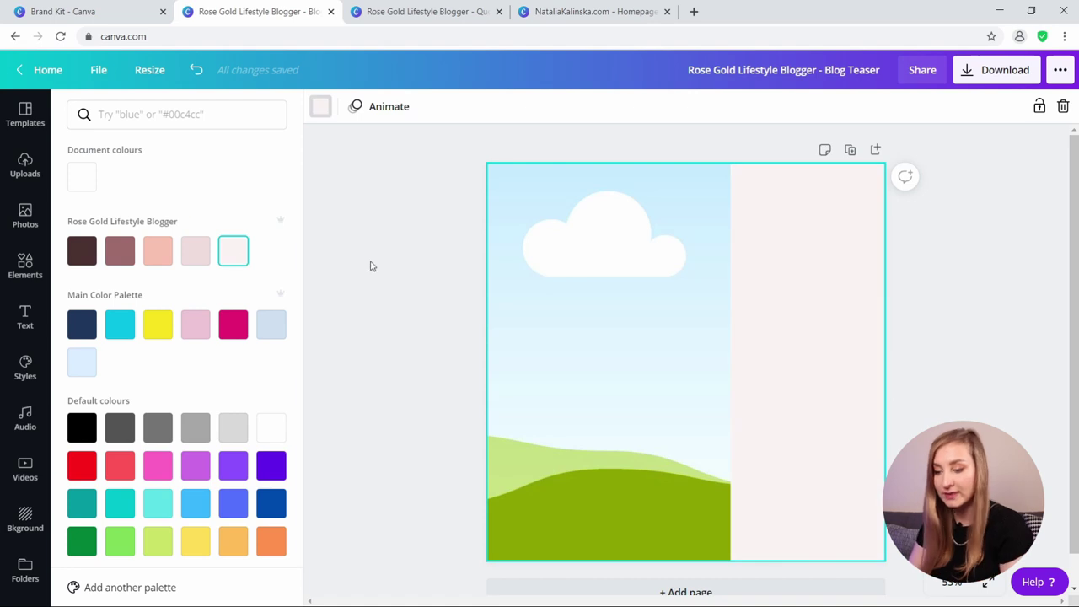
{"action": "left_click", "coordinate": [438, 282]}
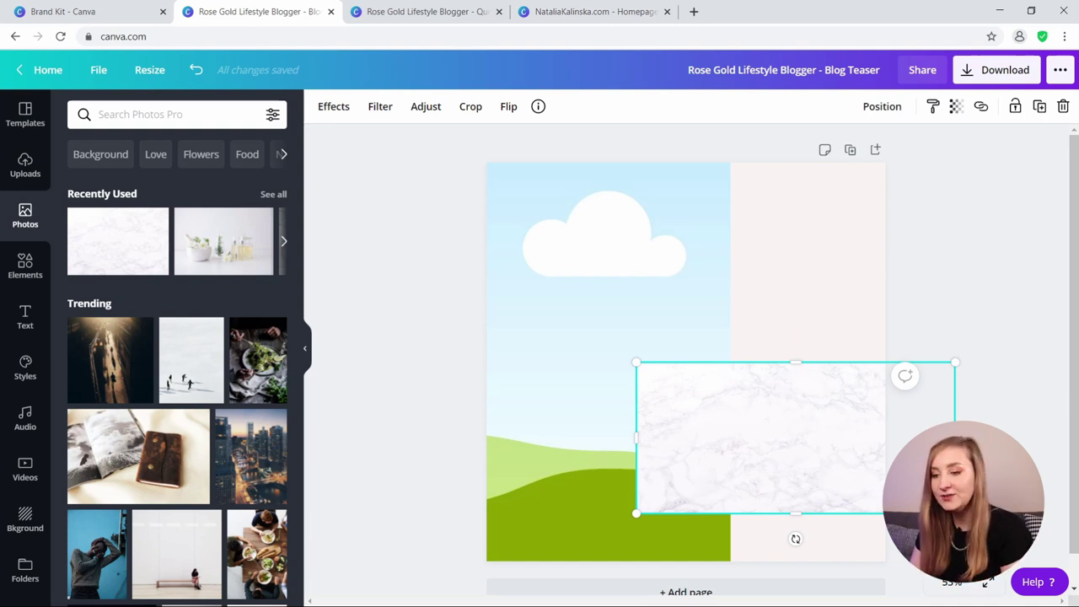
- Trim the marble photo to the page edge and add a white square
{"action": "left_click_drag", "start_coordinate": [956, 438], "coordinate": [896, 448]}
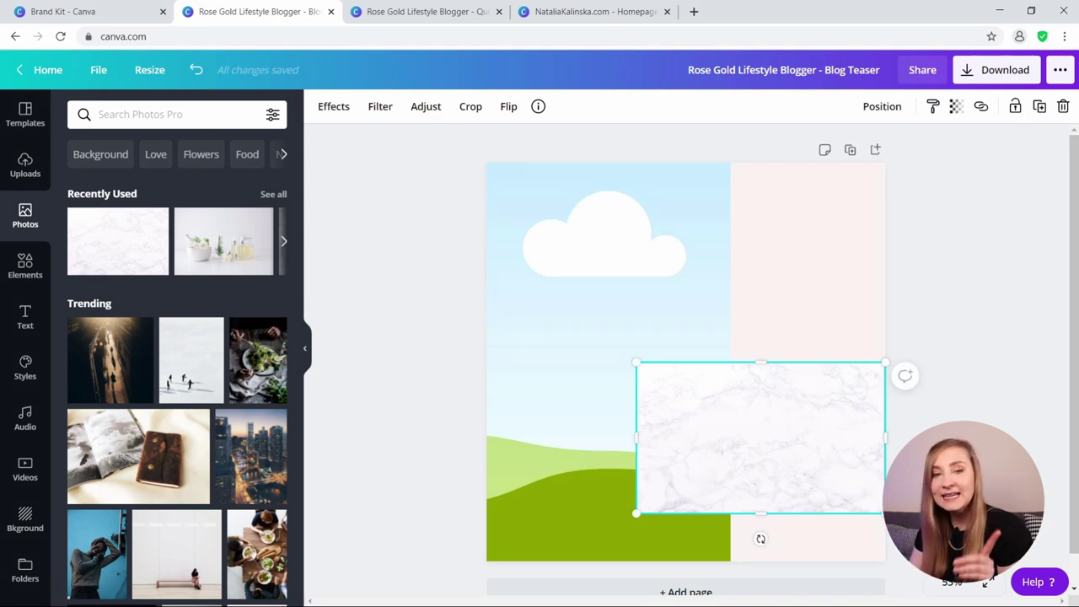
{"action": "left_click", "coordinate": [463, 274]}
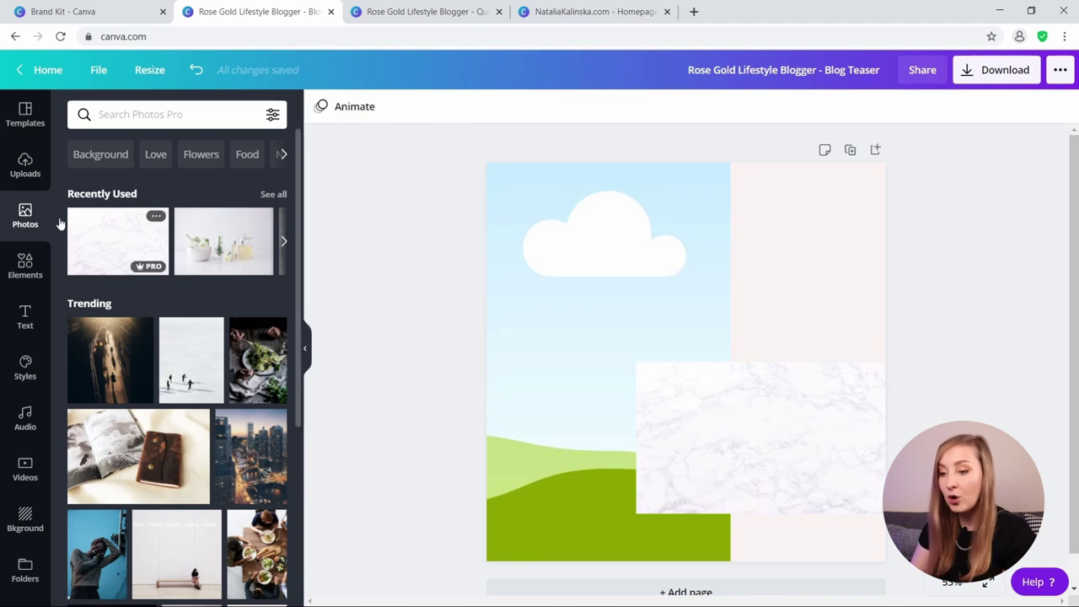
{"action": "left_click", "coordinate": [18, 269]}
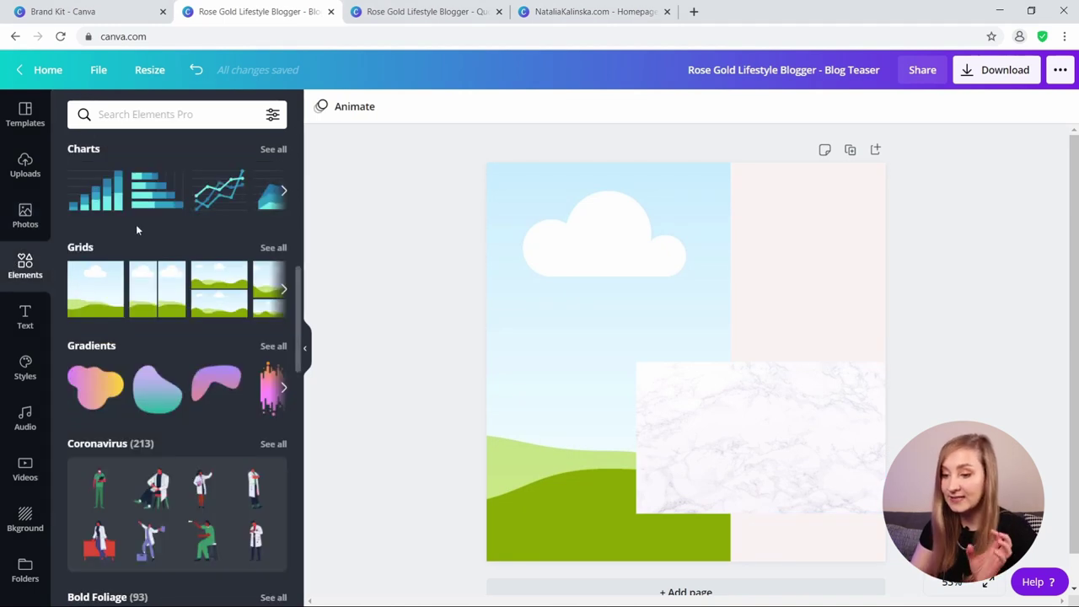
{"action": "scroll", "coordinate": [134, 245], "scroll_direction": "up", "scroll_amount": 5}
{"action": "left_click", "coordinate": [155, 314]}
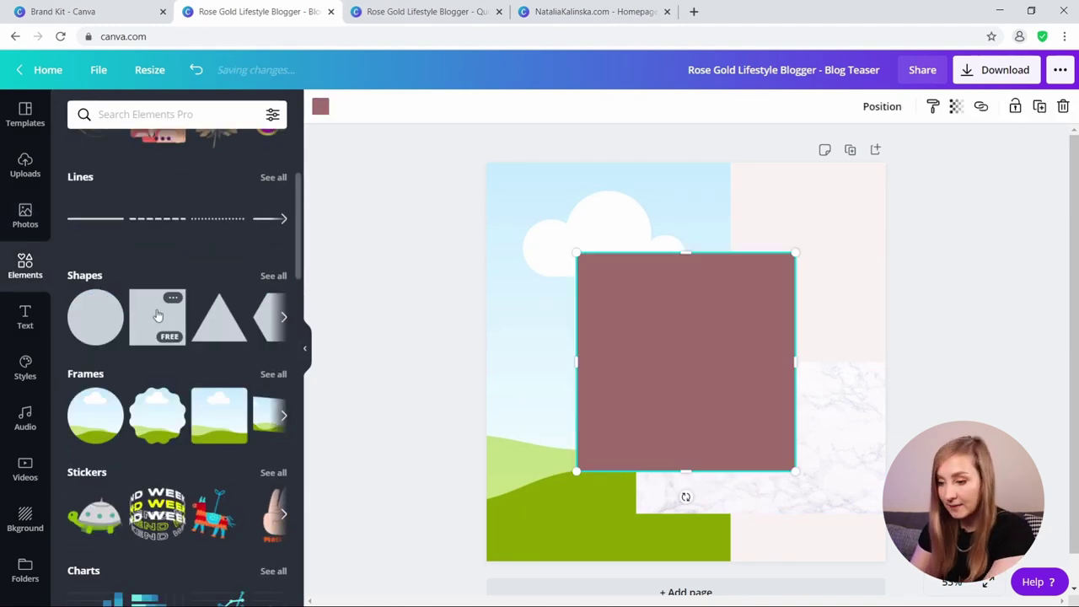
{"action": "left_click", "coordinate": [321, 107]}
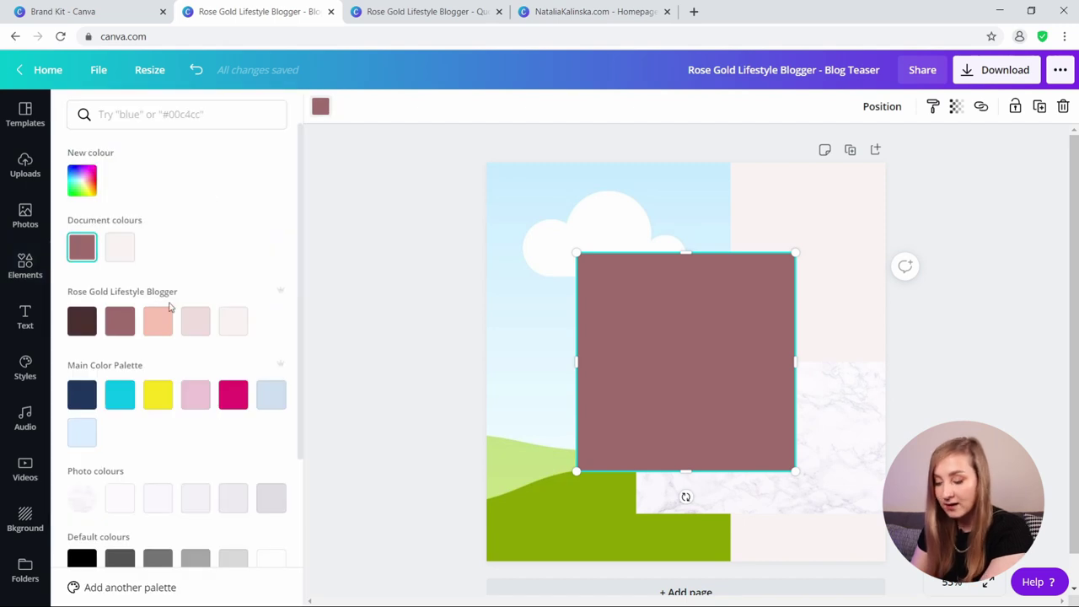
{"action": "scroll", "coordinate": [231, 279], "scroll_direction": "down", "scroll_amount": 3}
{"action": "scroll", "coordinate": [134, 279], "scroll_direction": "up", "scroll_amount": 3}
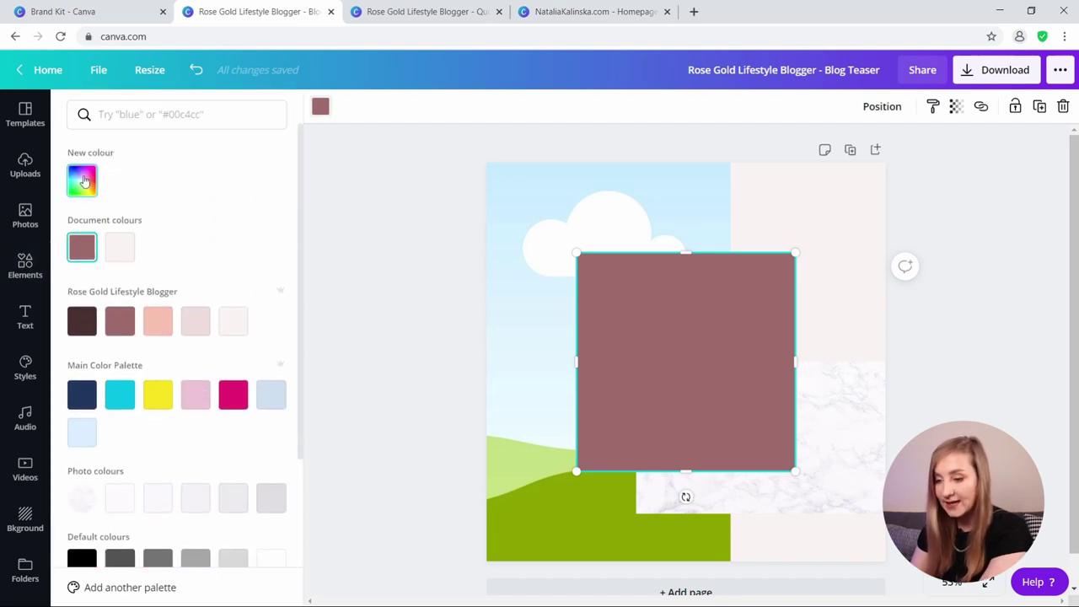
{"action": "left_click", "coordinate": [82, 180]}
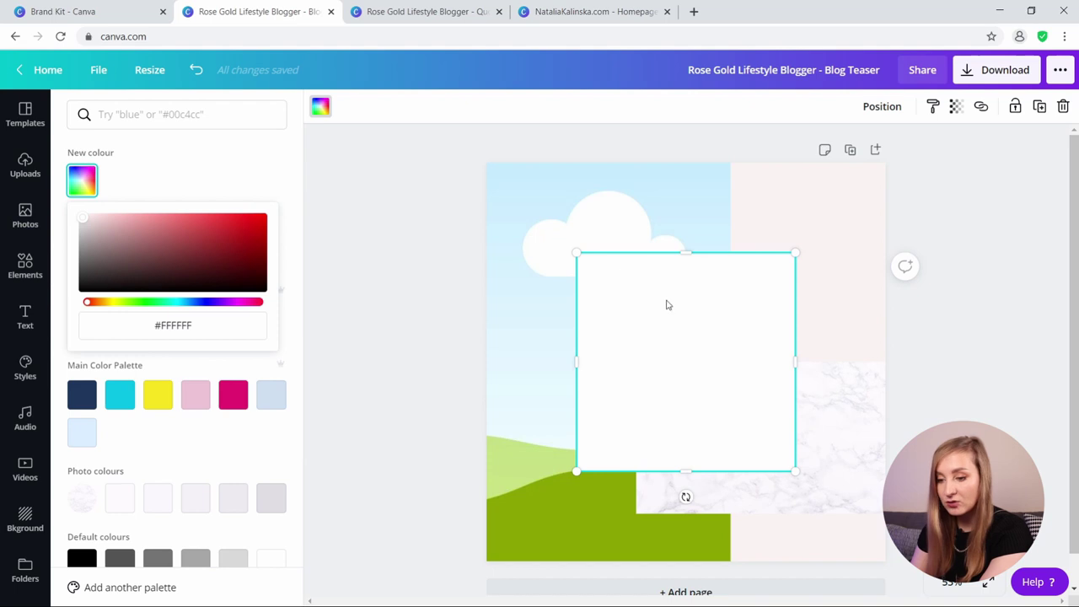
- Size the white square to match the marble panel in the lower right and send it backwards
{"action": "left_click_drag", "start_coordinate": [667, 304], "coordinate": [718, 354]}
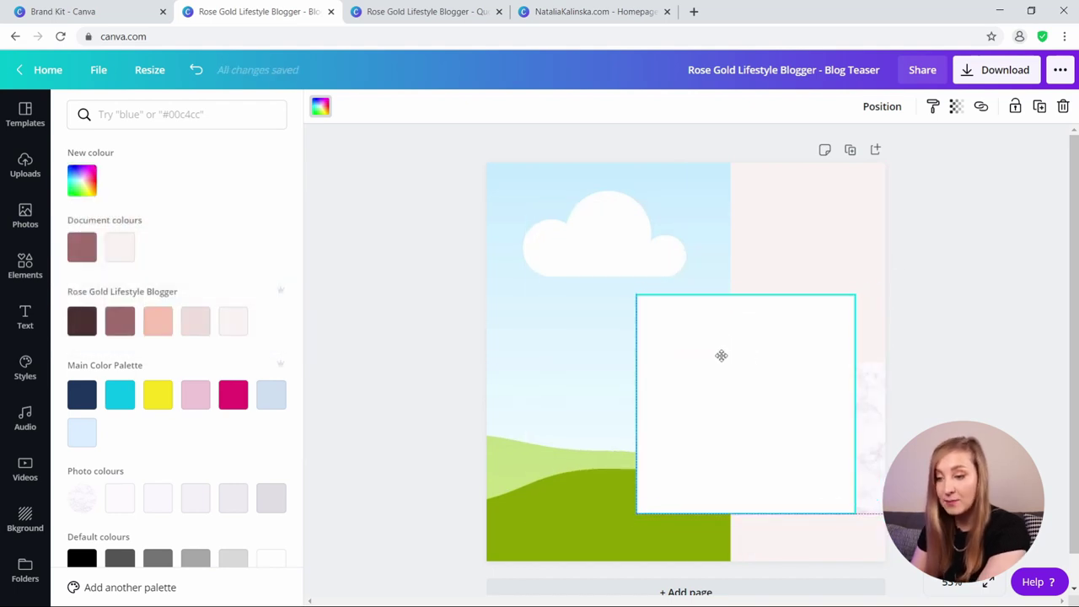
{"action": "left_click_drag", "start_coordinate": [857, 407], "coordinate": [879, 407]}
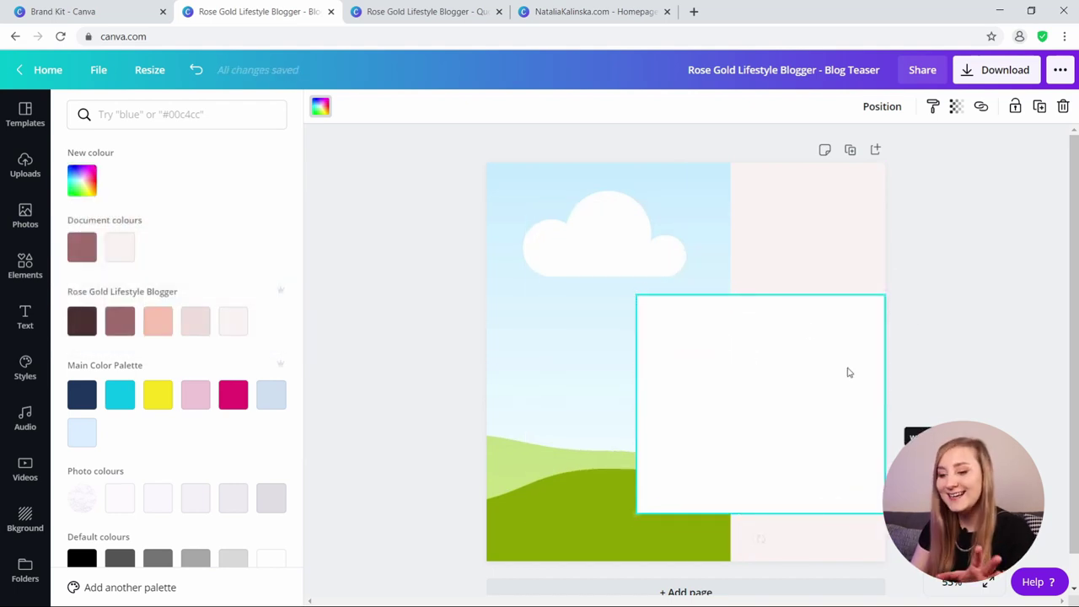
{"action": "left_click_drag", "start_coordinate": [752, 295], "coordinate": [747, 362]}
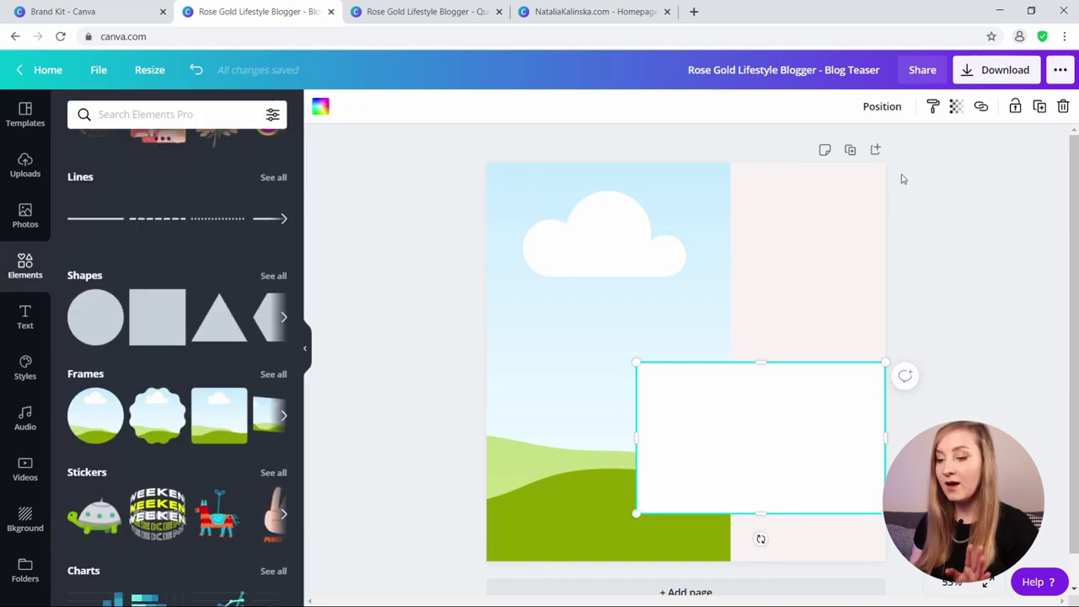
{"action": "left_click", "coordinate": [885, 111]}
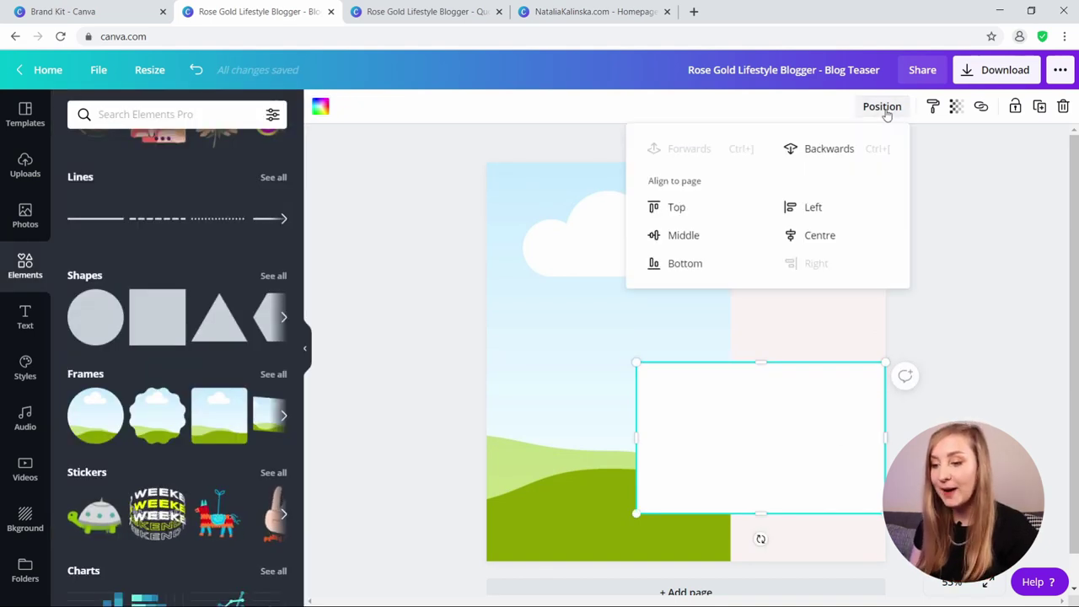
{"action": "left_click", "coordinate": [822, 151]}
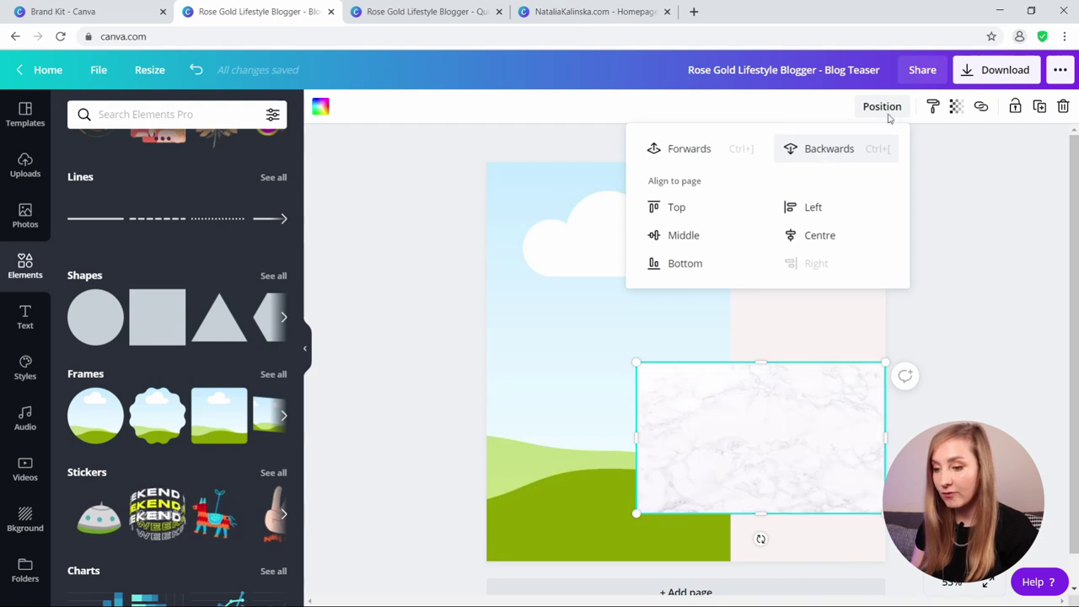
{"action": "left_click", "coordinate": [901, 324]}
- Fade the marble photo to 40 transparency
{"action": "left_click", "coordinate": [795, 416]}
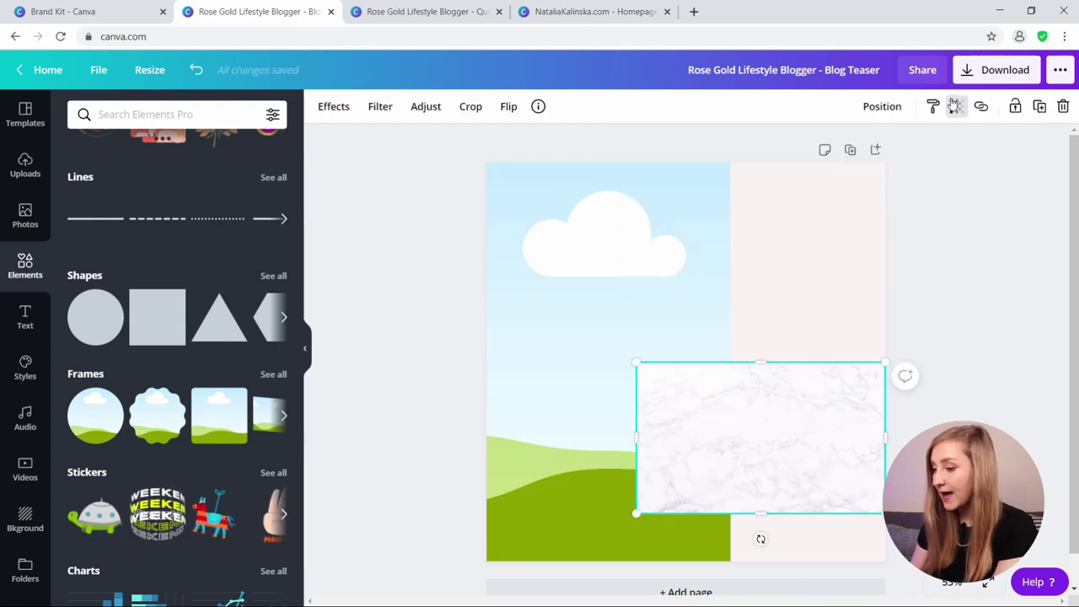
{"action": "left_click", "coordinate": [954, 103]}
{"action": "left_click_drag", "start_coordinate": [906, 149], "coordinate": [858, 155]}
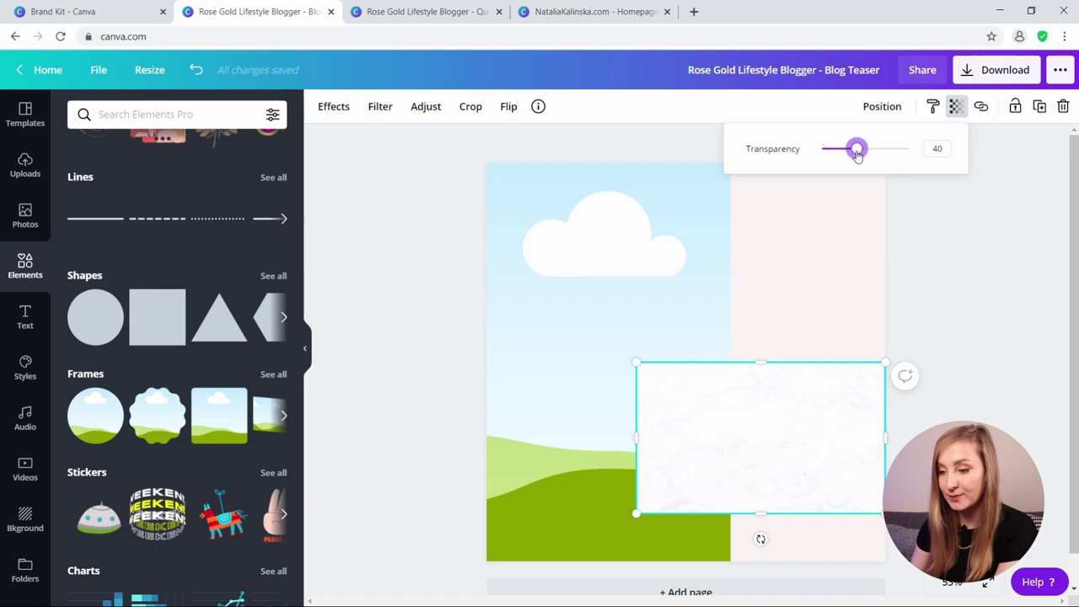
{"action": "left_click", "coordinate": [967, 307]}
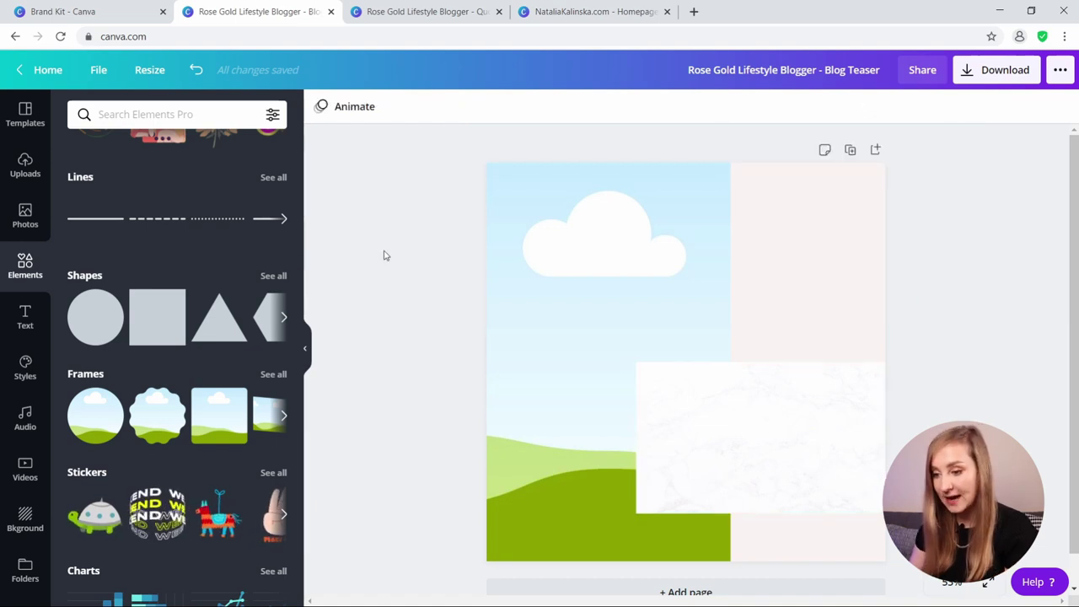
- Add a NEW BLOG POST body text in dark rose gold
{"action": "left_click", "coordinate": [26, 319]}
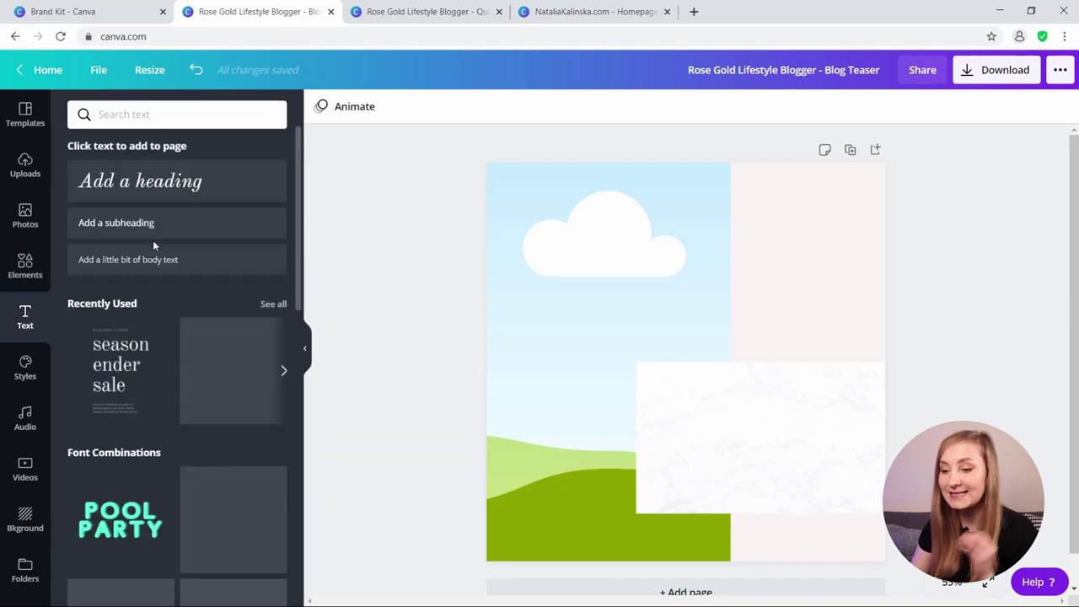
{"action": "left_click", "coordinate": [166, 267]}
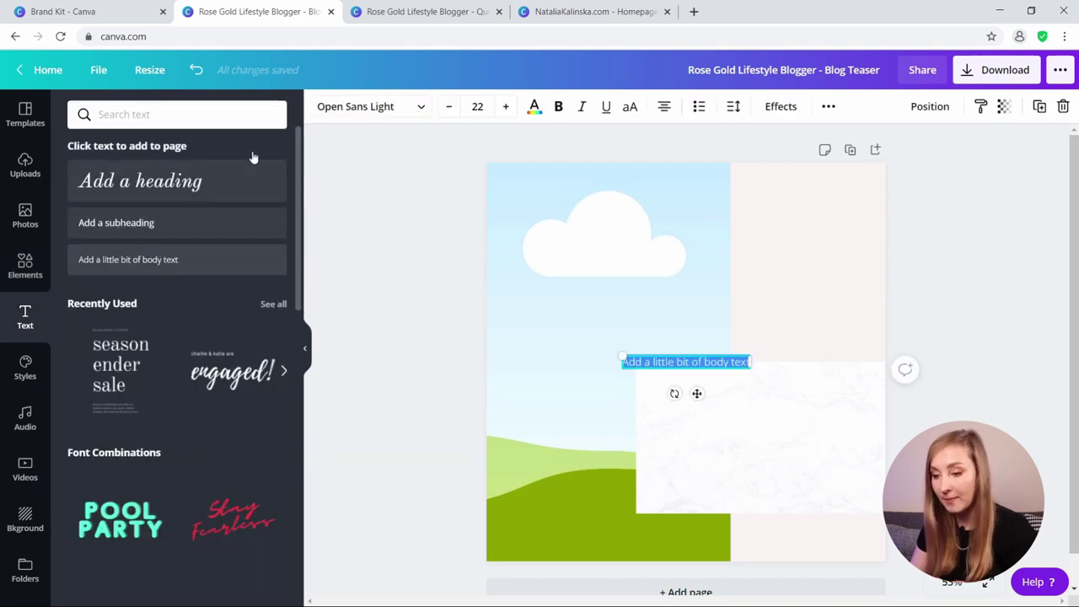
{"action": "left_click", "coordinate": [534, 106]}
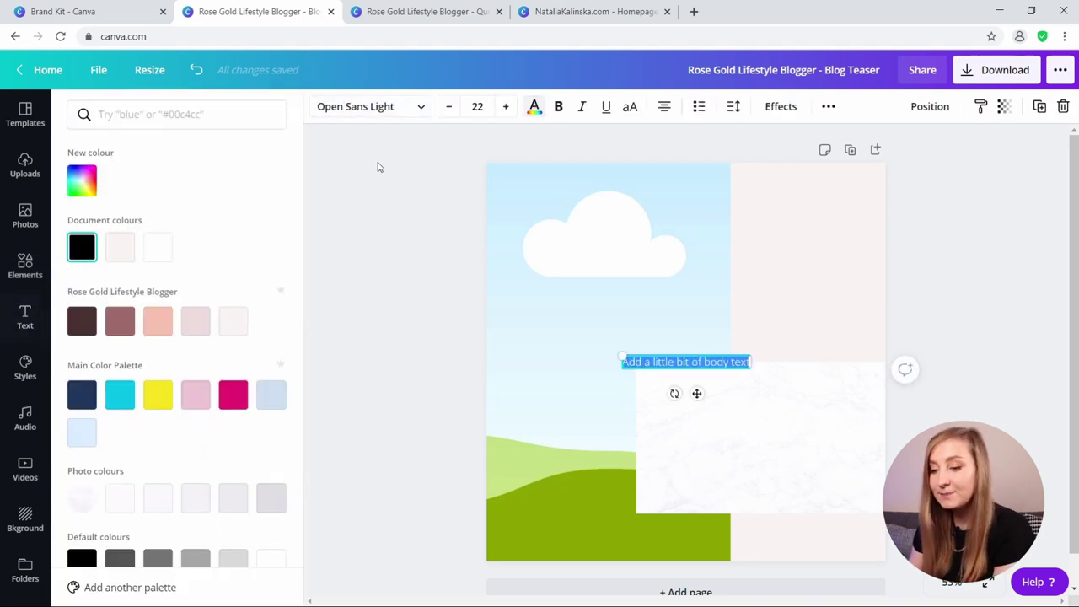
{"action": "left_click", "coordinate": [82, 328]}
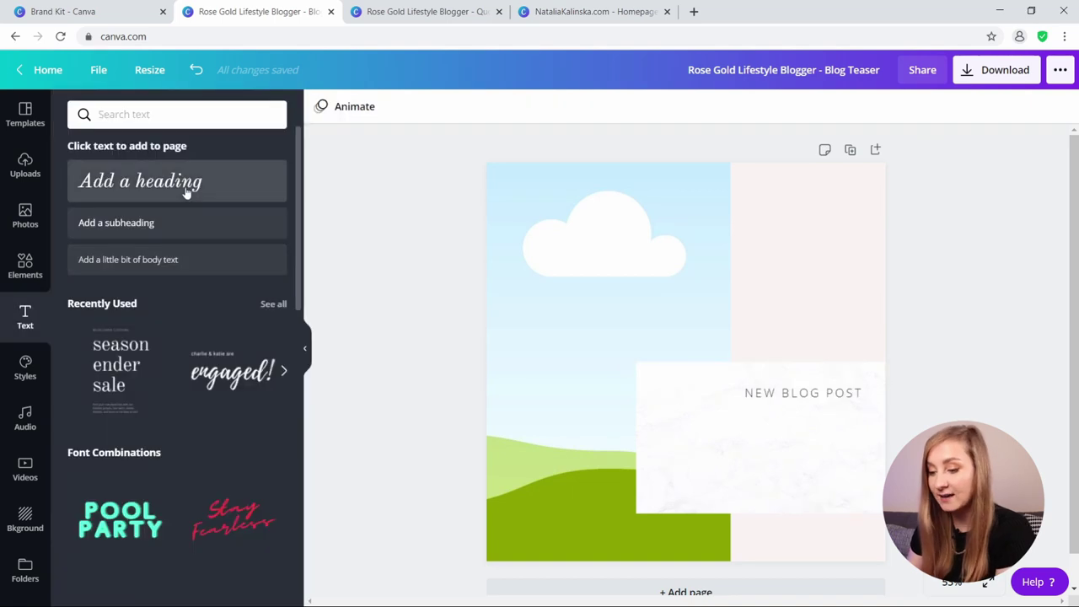
- Add the '10 favorite books of 2021' heading at size 69 just below NEW BLOG POST
{"action": "left_click", "coordinate": [187, 192]}
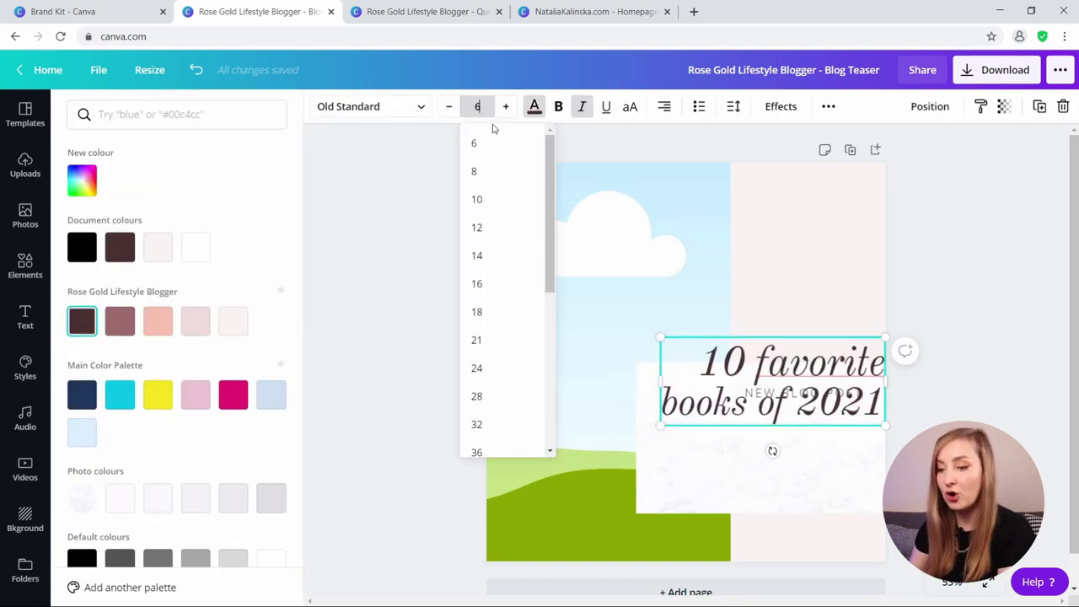
{"action": "key", "text": "Return"}
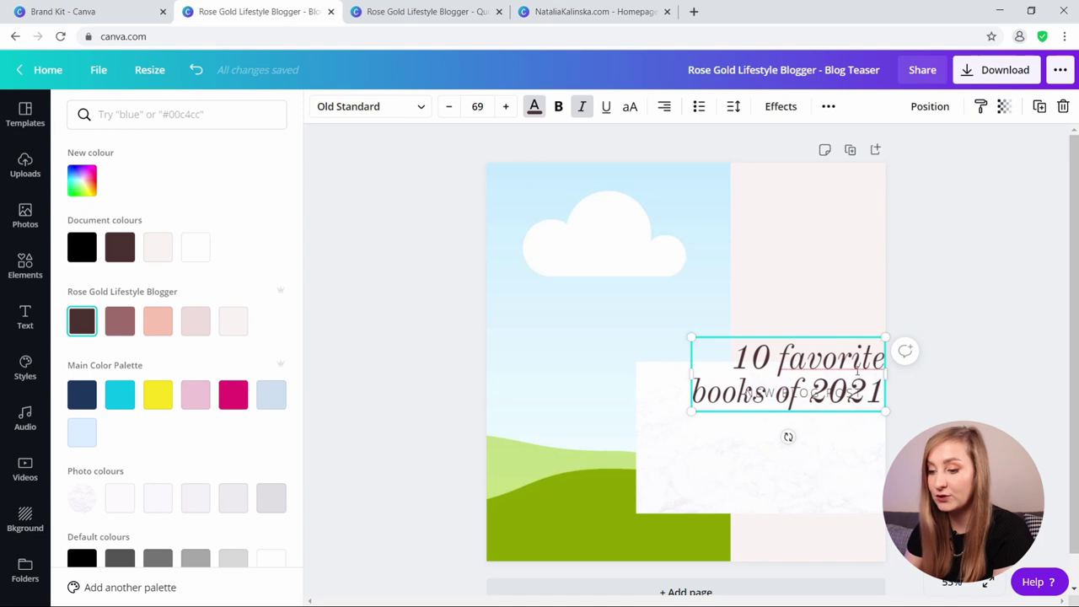
{"action": "left_click", "coordinate": [839, 371]}
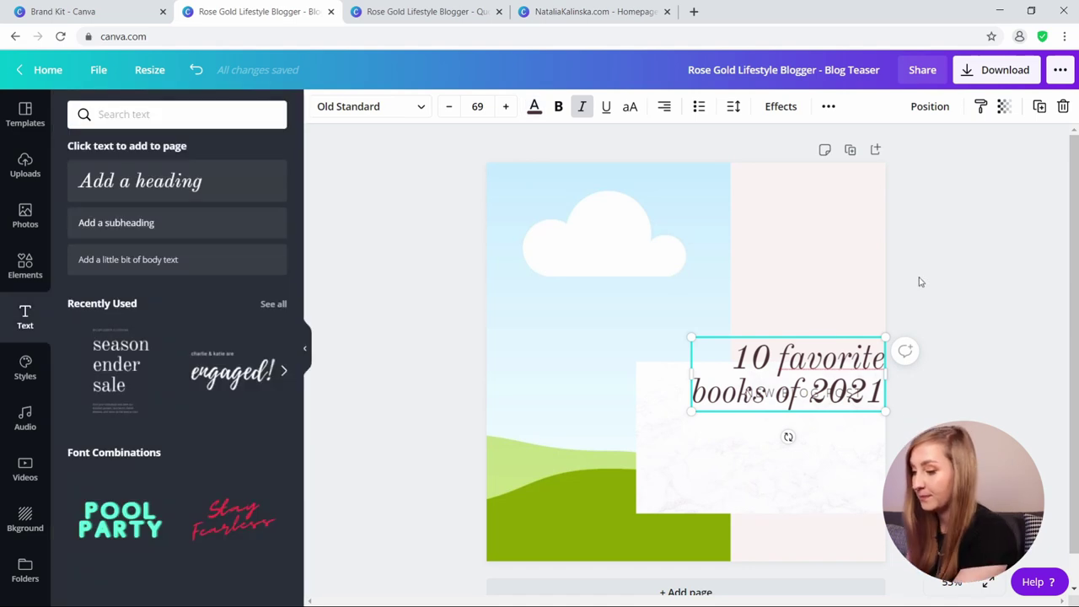
{"action": "left_click_drag", "start_coordinate": [837, 355], "coordinate": [809, 426]}
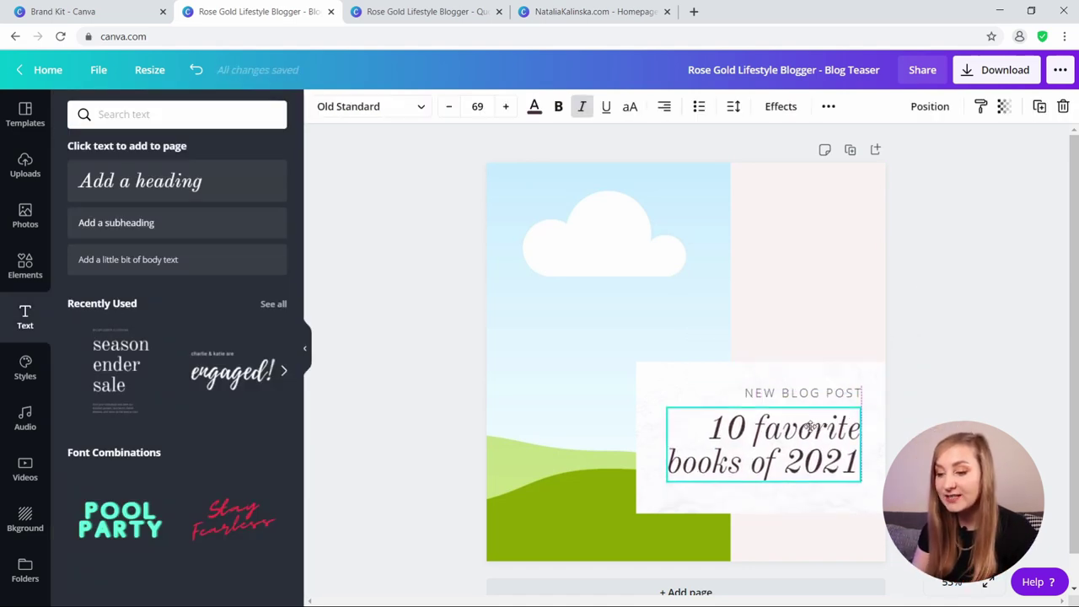
{"action": "key", "text": "Escape"}
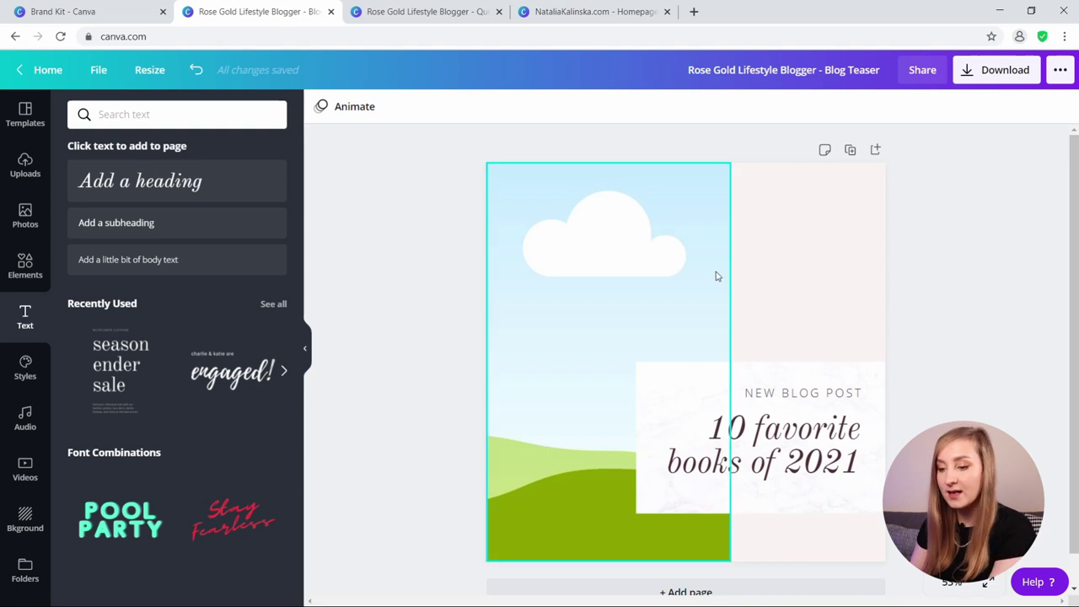
{"action": "left_click", "coordinate": [814, 453]}
{"action": "left_click_drag", "start_coordinate": [814, 453], "coordinate": [813, 461]}
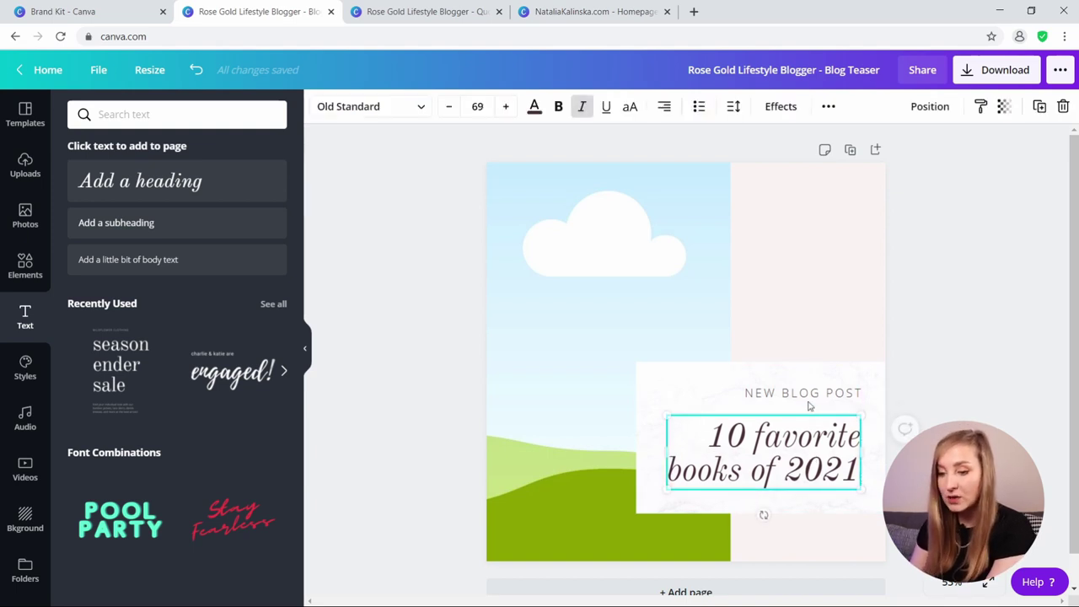
- Search elements for 'rose gold' and add the rose-gold leaf
{"action": "left_click", "coordinate": [936, 403]}
{"action": "left_click", "coordinate": [25, 266]}
{"action": "left_click", "coordinate": [171, 114]}
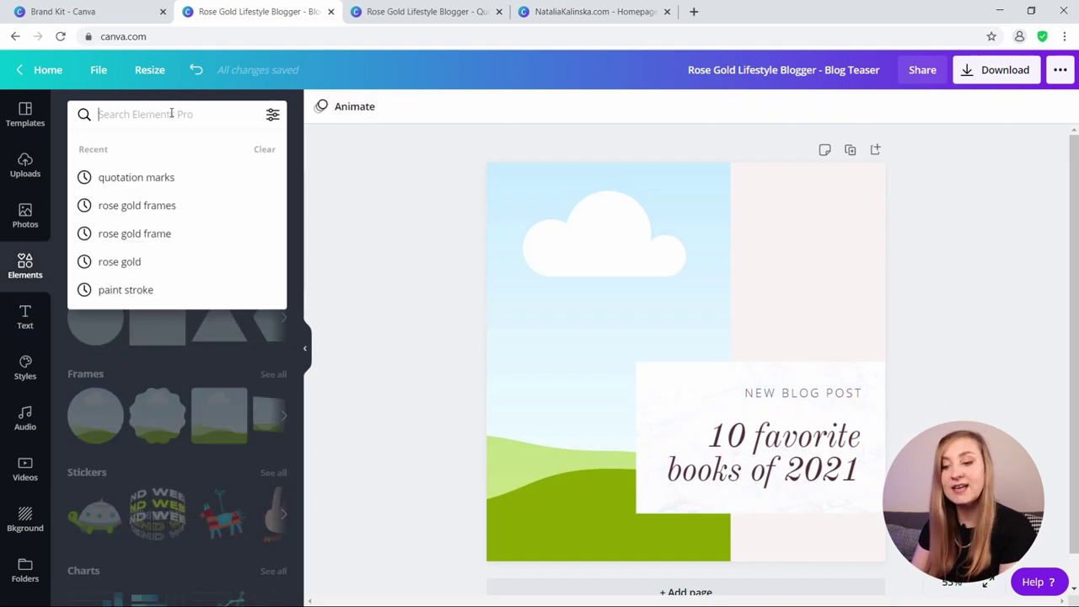
{"action": "type", "text": "rose go"}
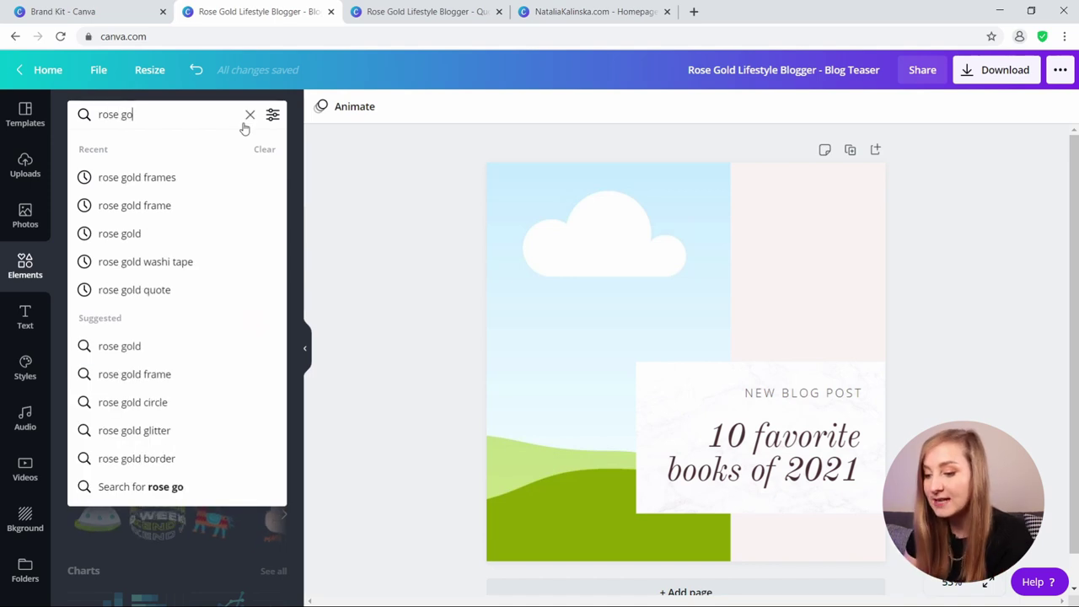
{"action": "type", "text": "ld"}
{"action": "key", "text": "Return"}
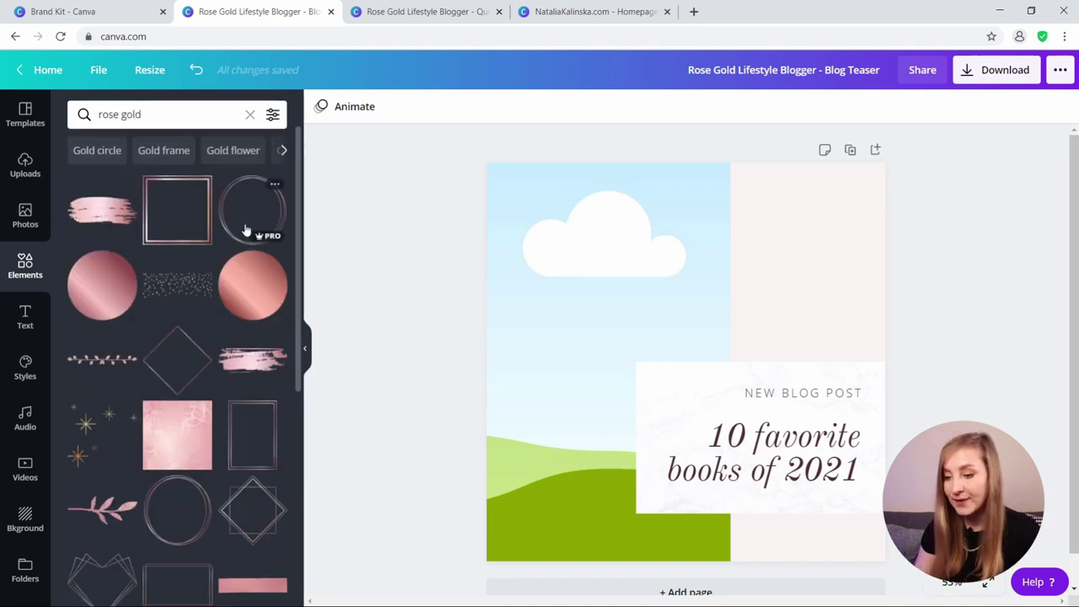
{"action": "scroll", "coordinate": [245, 230], "scroll_direction": "down", "scroll_amount": 5}
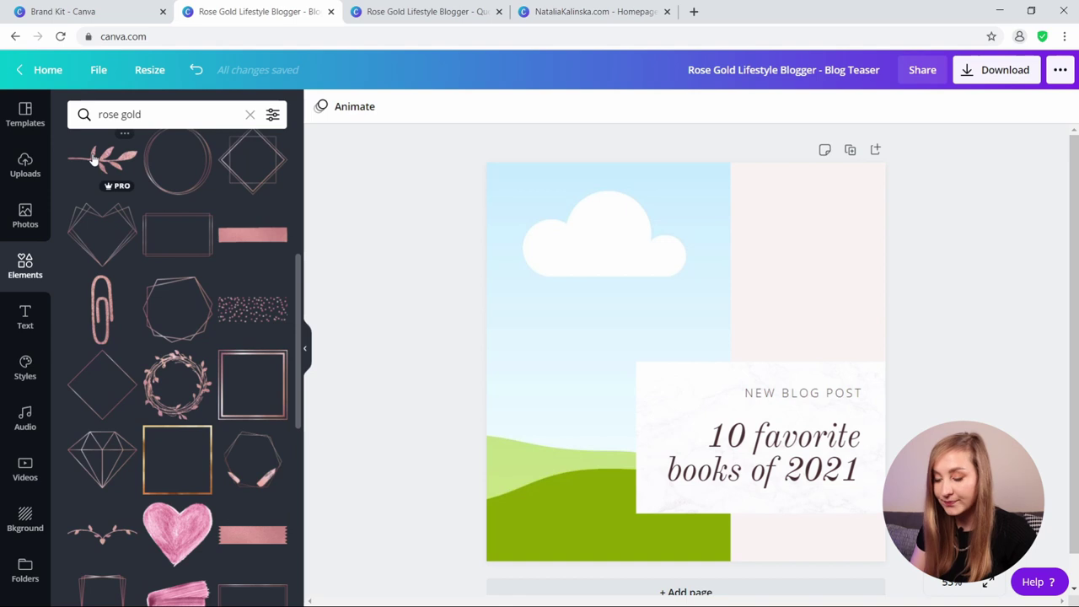
{"action": "left_click", "coordinate": [94, 160]}
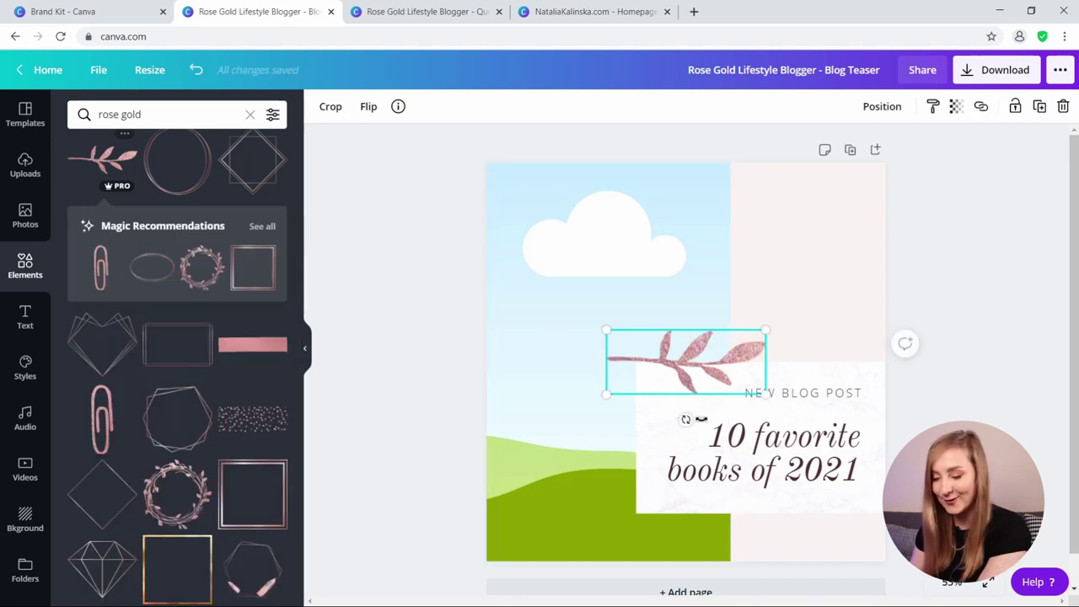
- Rotate the leaf upright, move it onto the pink area, send it behind the text box, and shrink it
{"action": "left_click_drag", "start_coordinate": [700, 420], "coordinate": [769, 369]}
{"action": "left_click_drag", "start_coordinate": [687, 354], "coordinate": [831, 290]}
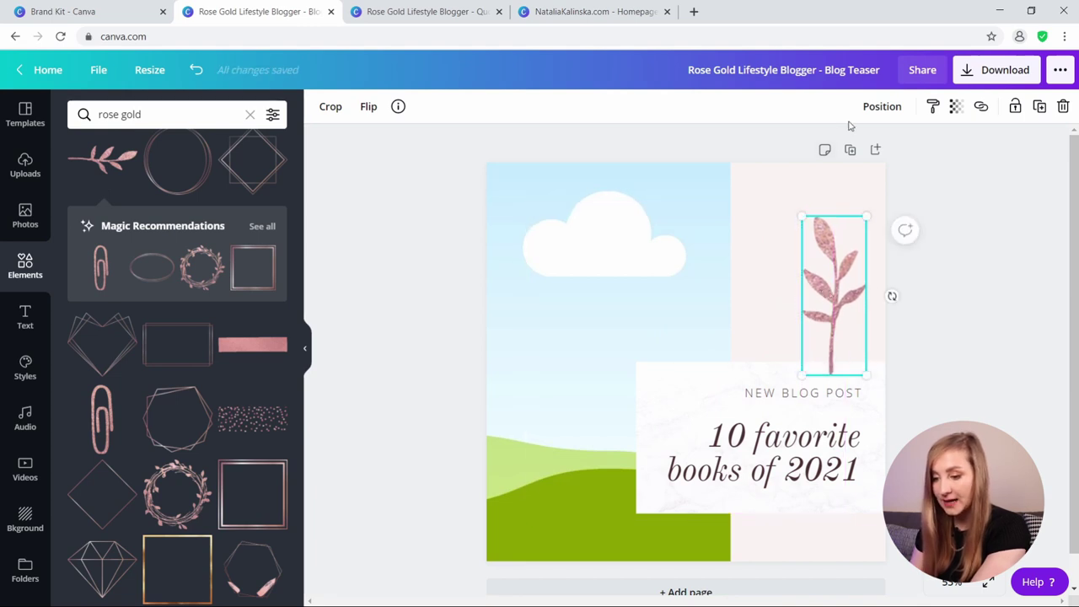
{"action": "left_click", "coordinate": [882, 107]}
{"action": "left_click", "coordinate": [830, 148]}
{"action": "left_click", "coordinate": [1012, 255]}
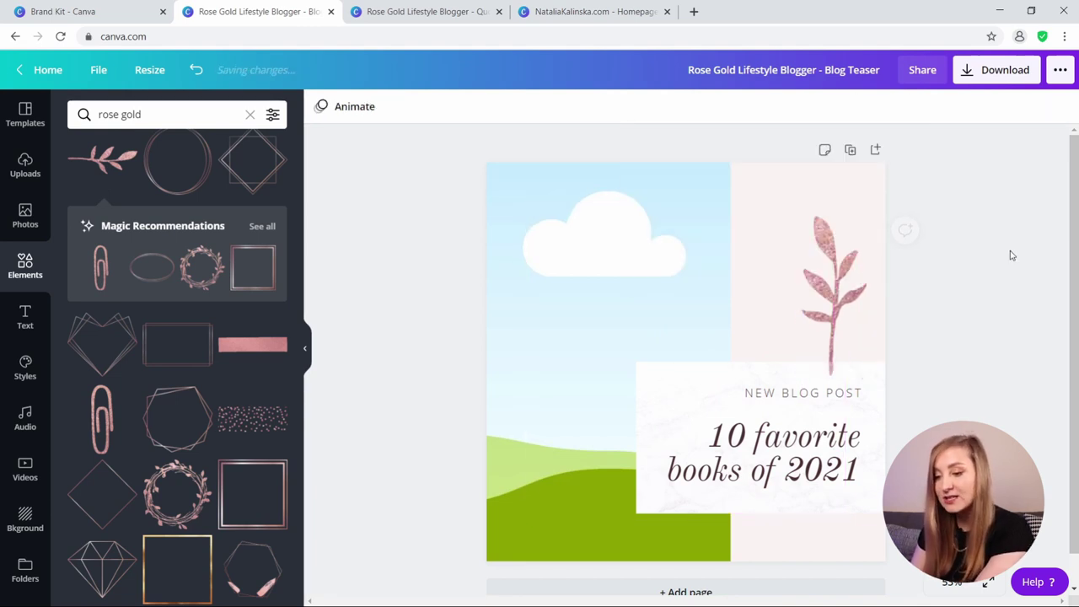
{"action": "left_click", "coordinate": [835, 295]}
{"action": "left_click", "coordinate": [882, 107]}
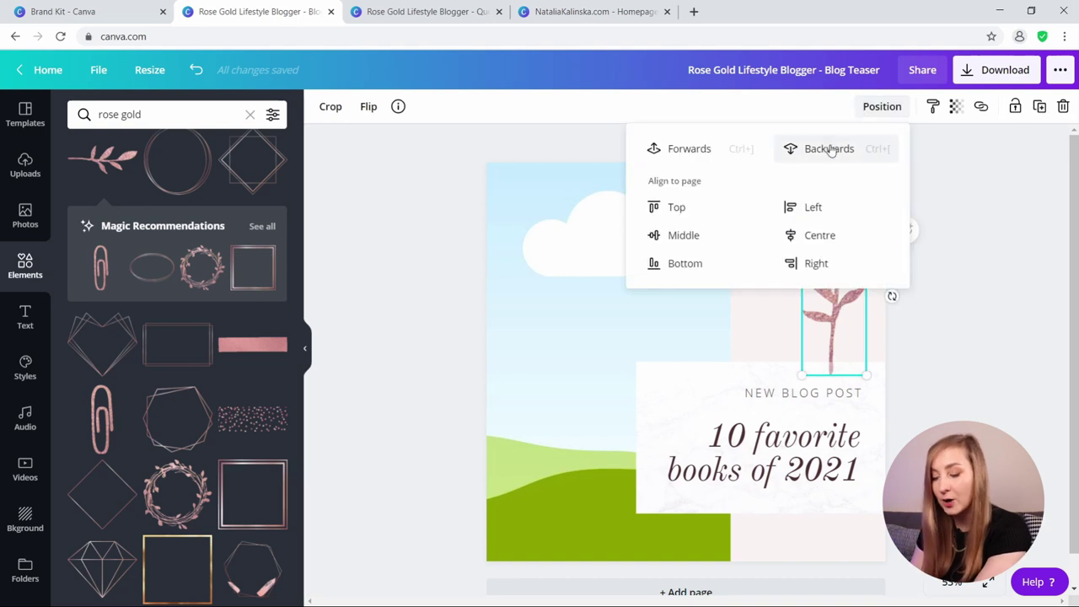
{"action": "left_click", "coordinate": [831, 149]}
{"action": "left_click", "coordinate": [978, 273]}
{"action": "left_click", "coordinate": [831, 279]}
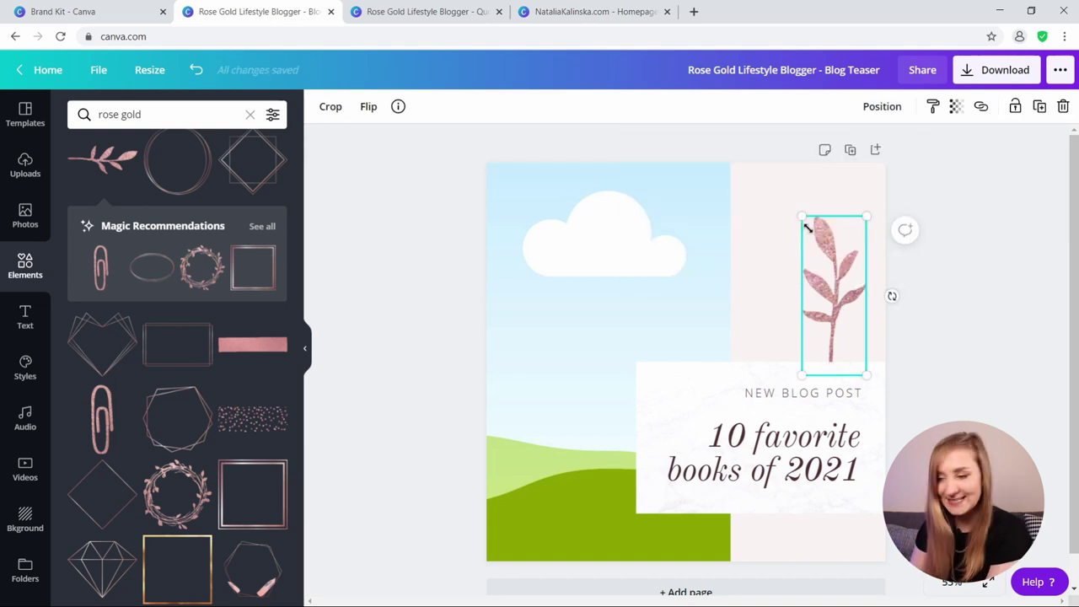
{"action": "left_click_drag", "start_coordinate": [808, 229], "coordinate": [830, 271]}
- Drag the open-book photo from recent photos into the left frame
{"action": "left_click", "coordinate": [25, 215]}
{"action": "left_click", "coordinate": [266, 192]}
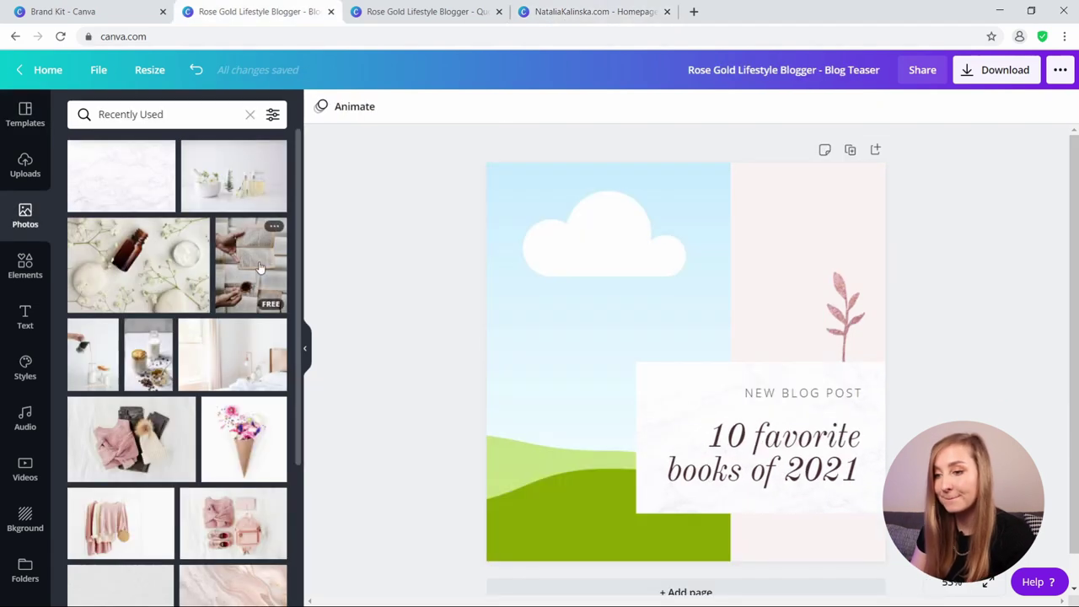
{"action": "left_click_drag", "start_coordinate": [263, 269], "coordinate": [512, 269]}
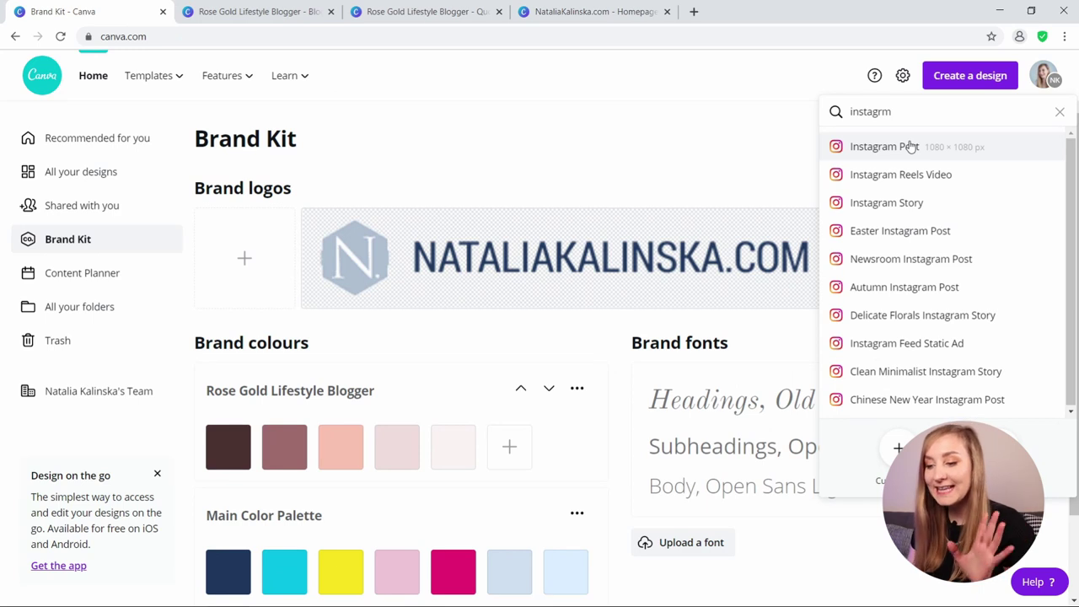
- Create an Instagram Post titled 'Rose Gold Lifestyle Blogger - Single Tip Post'
{"action": "left_click", "coordinate": [911, 147]}
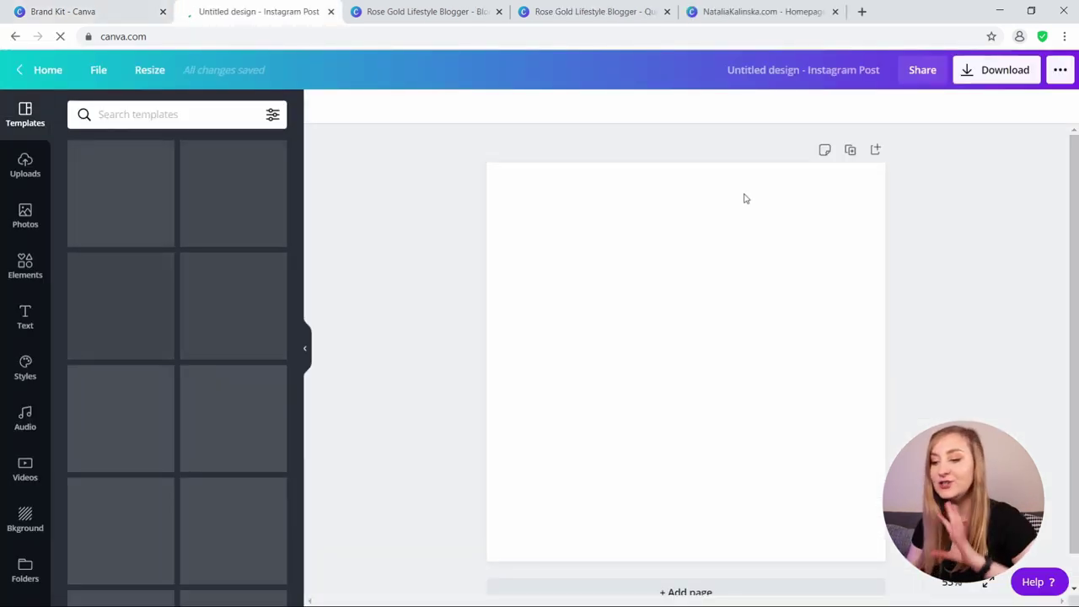
{"action": "left_click", "coordinate": [862, 71]}
{"action": "type", "text": "Rose Gold Lifestyle Blogger - Blog Teaser"}
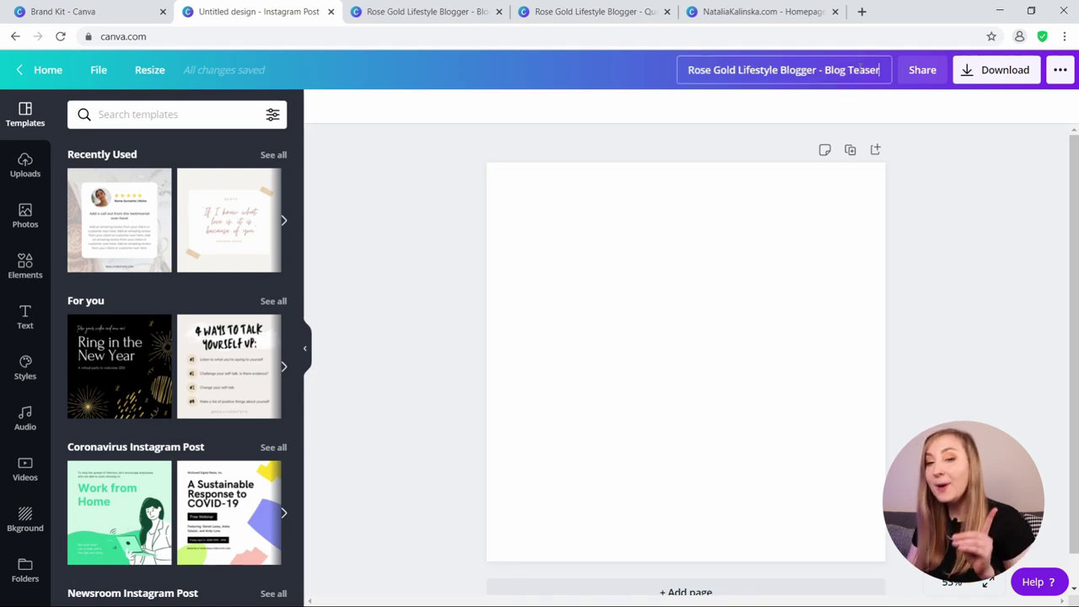
{"action": "type", "text": "Si"}
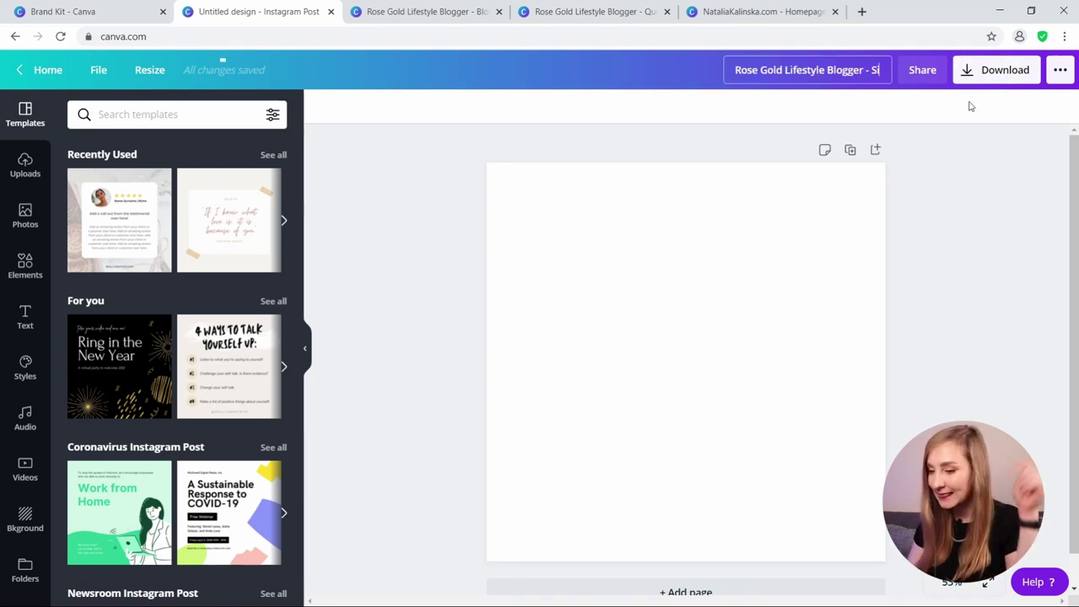
{"action": "type", "text": "ngle Tips P"}
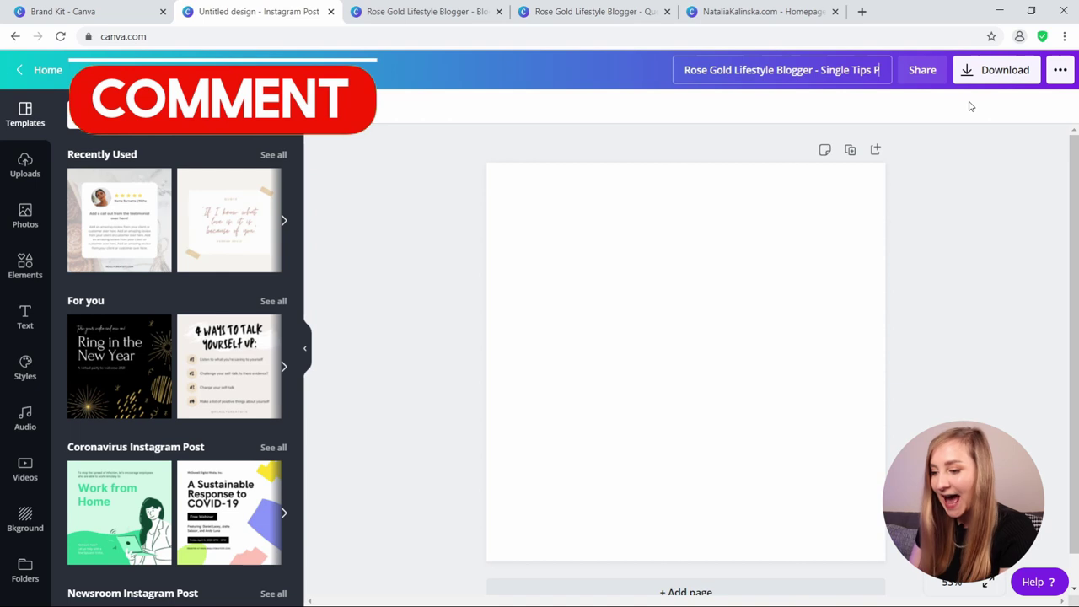
{"action": "key", "text": "BackSpace"}
{"action": "key", "text": "BackSpace"}
{"action": "key", "text": "BackSpace"}
{"action": "type", "text": "Post"}
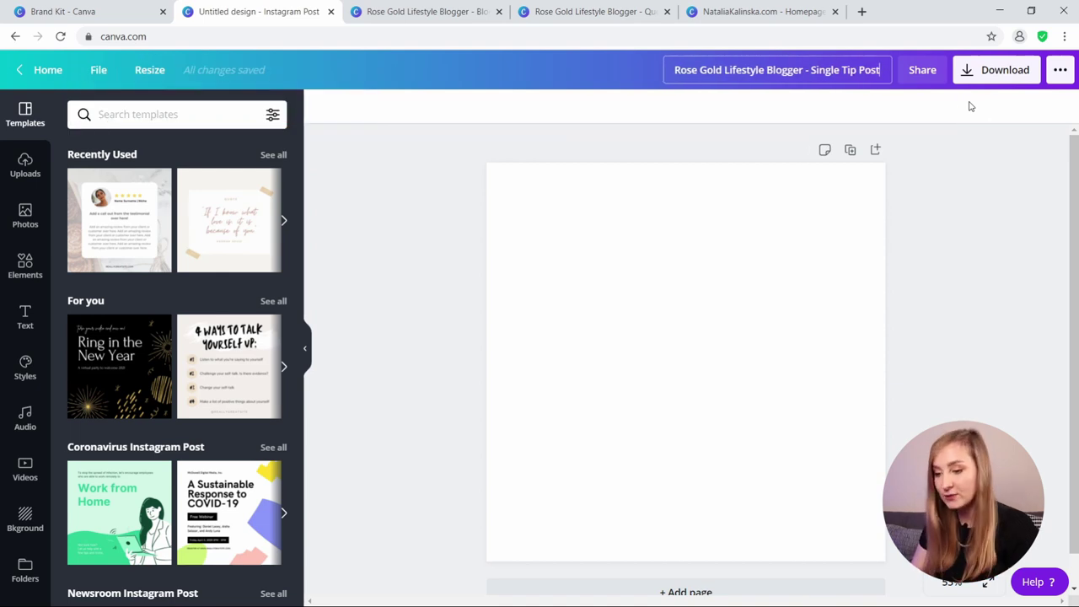
{"action": "left_click", "coordinate": [968, 210]}
- Make the background light pink and add a white square filling most of the page
{"action": "left_click", "coordinate": [321, 107]}
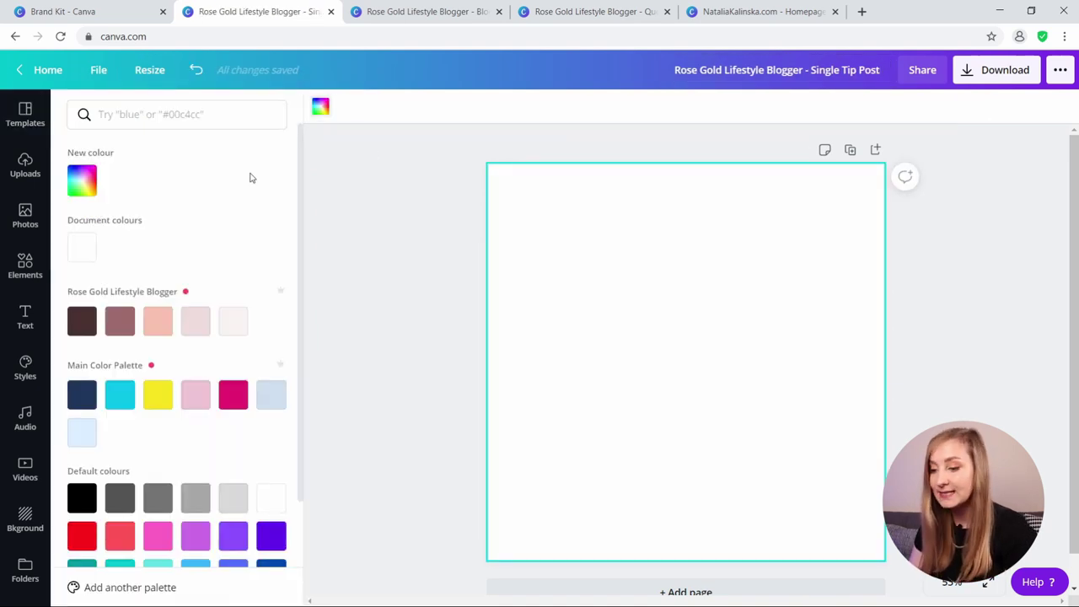
{"action": "left_click", "coordinate": [233, 321]}
{"action": "key", "text": "Escape"}
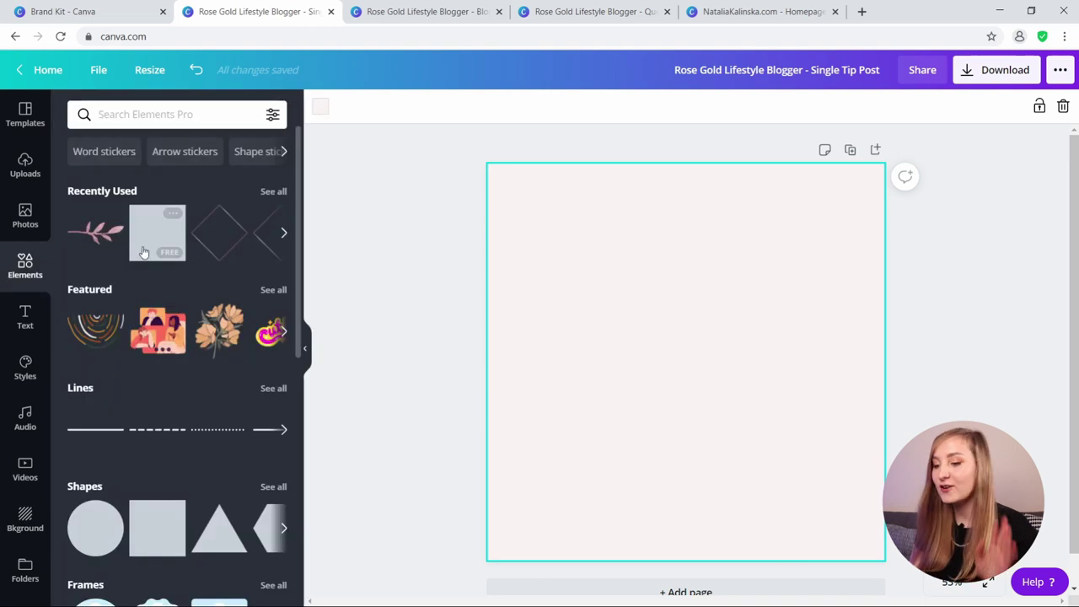
{"action": "left_click", "coordinate": [143, 228]}
{"action": "left_click", "coordinate": [320, 108]}
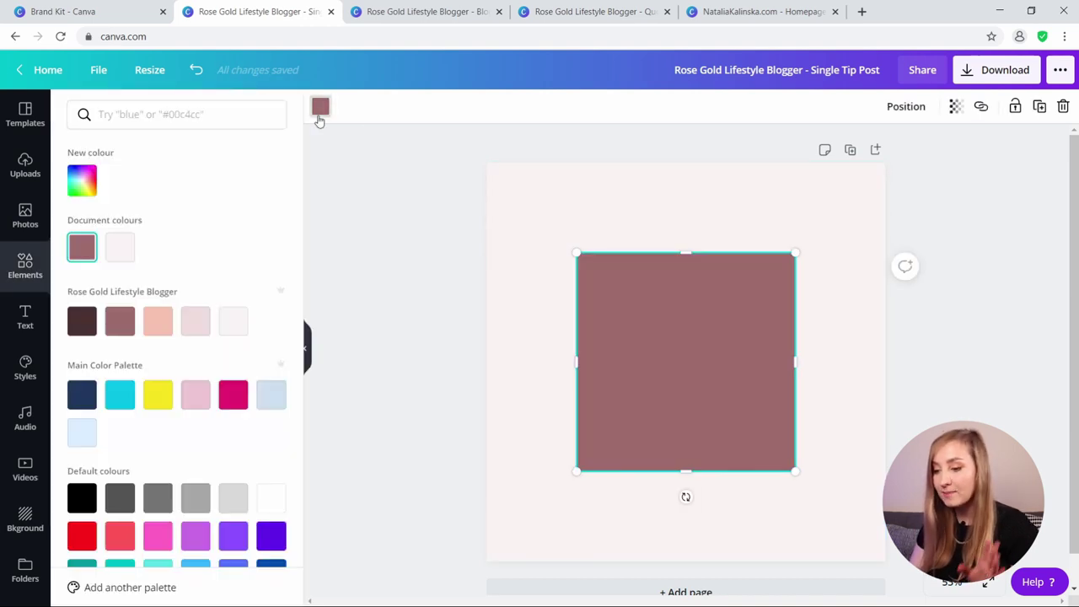
{"action": "left_click", "coordinate": [91, 179]}
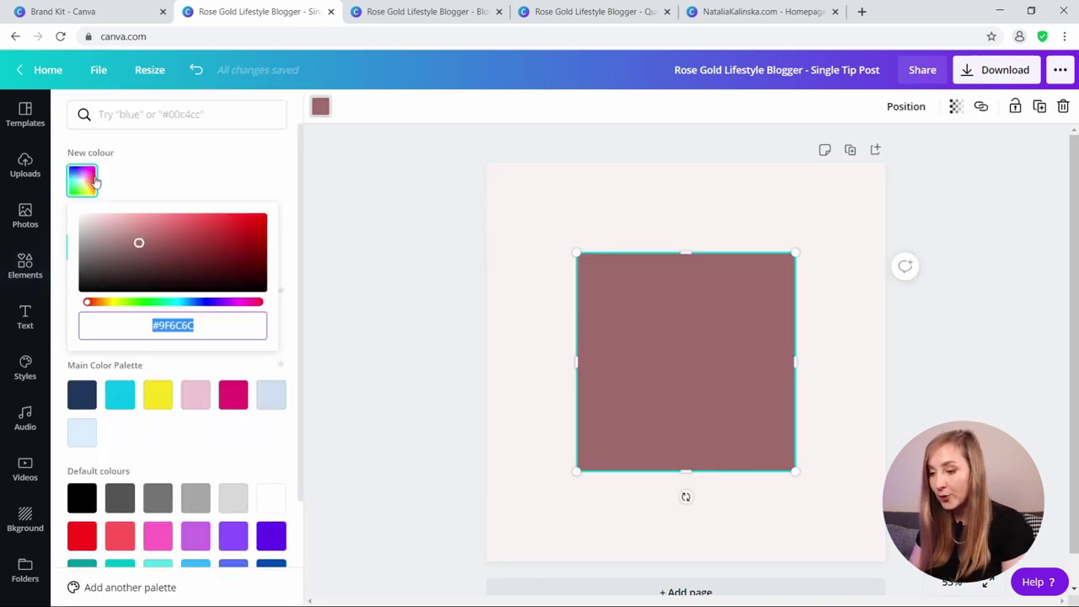
{"action": "left_click_drag", "start_coordinate": [88, 237], "coordinate": [81, 216]}
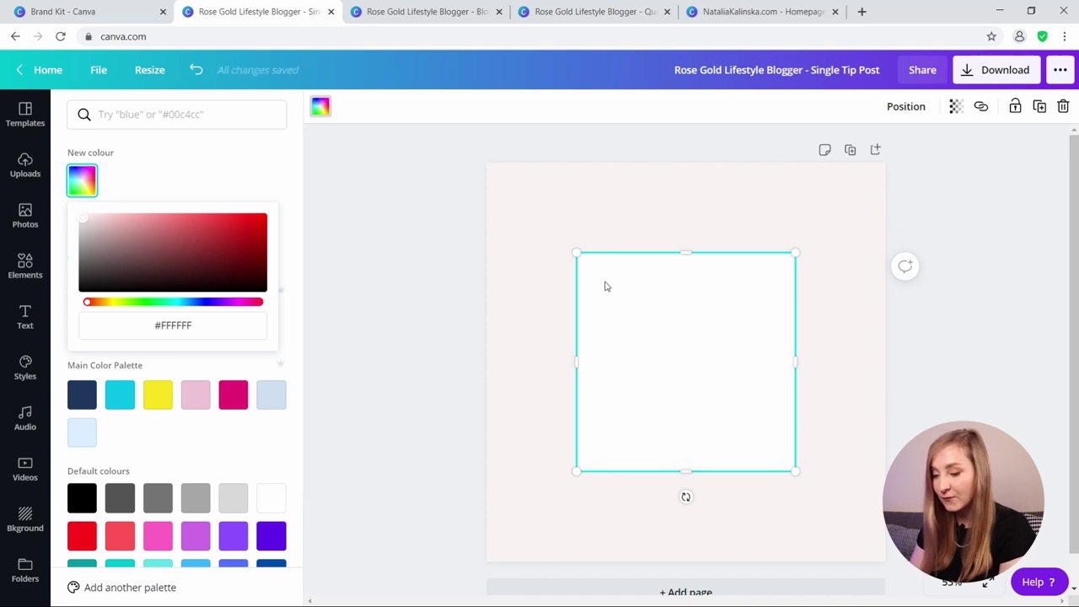
{"action": "left_click_drag", "start_coordinate": [574, 252], "coordinate": [527, 202]}
{"action": "left_click", "coordinate": [942, 177]}
- Stretch the marble photo over the white square and set its transparency to 44
{"action": "left_click", "coordinate": [24, 216]}
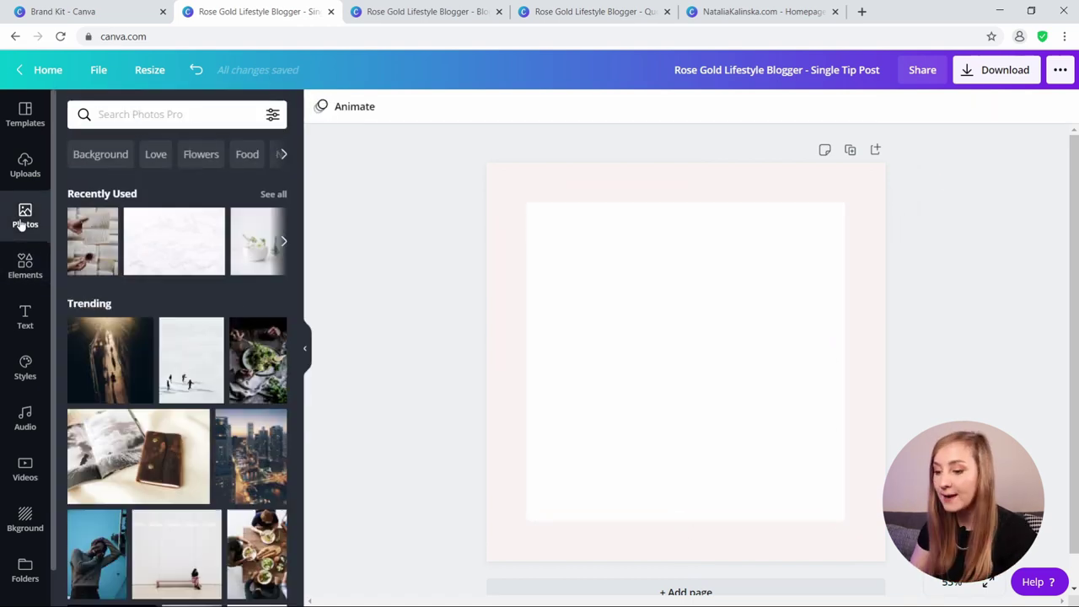
{"action": "left_click", "coordinate": [119, 241]}
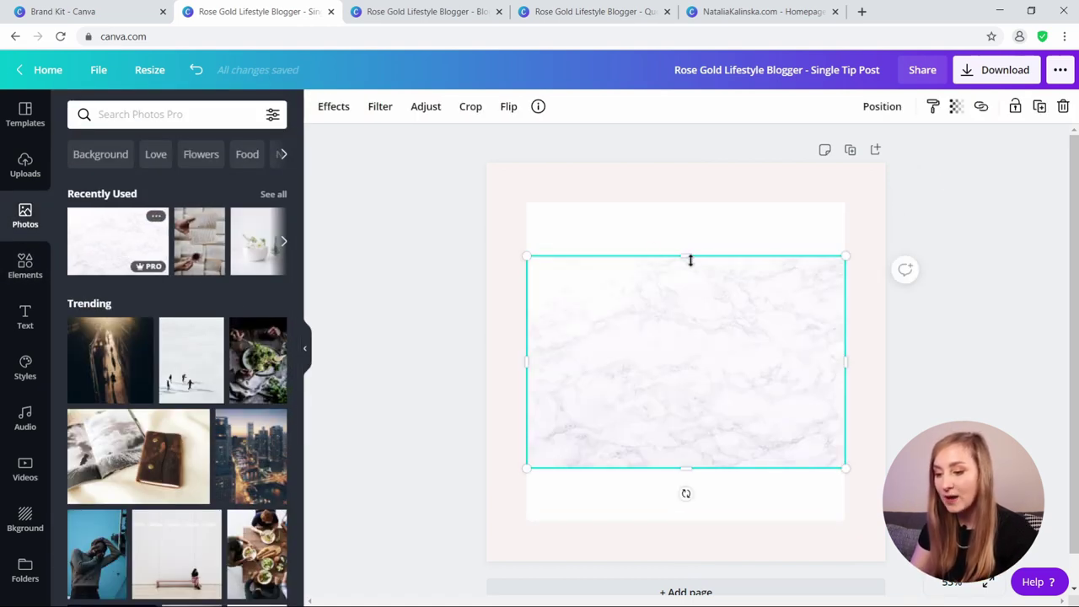
{"action": "left_click_drag", "start_coordinate": [685, 230], "coordinate": [686, 205]}
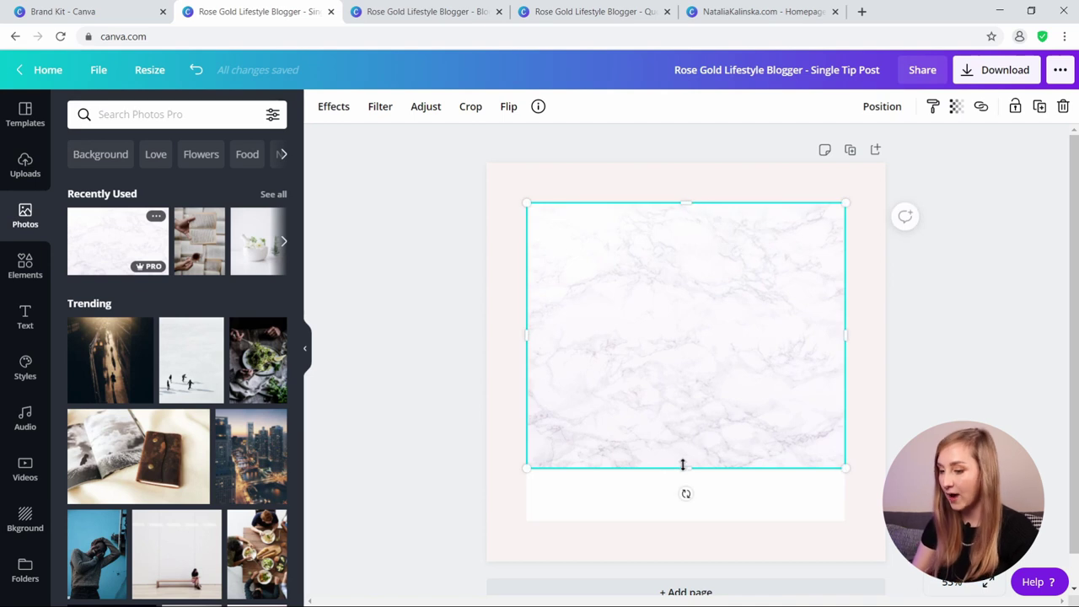
{"action": "left_click_drag", "start_coordinate": [684, 467], "coordinate": [694, 521]}
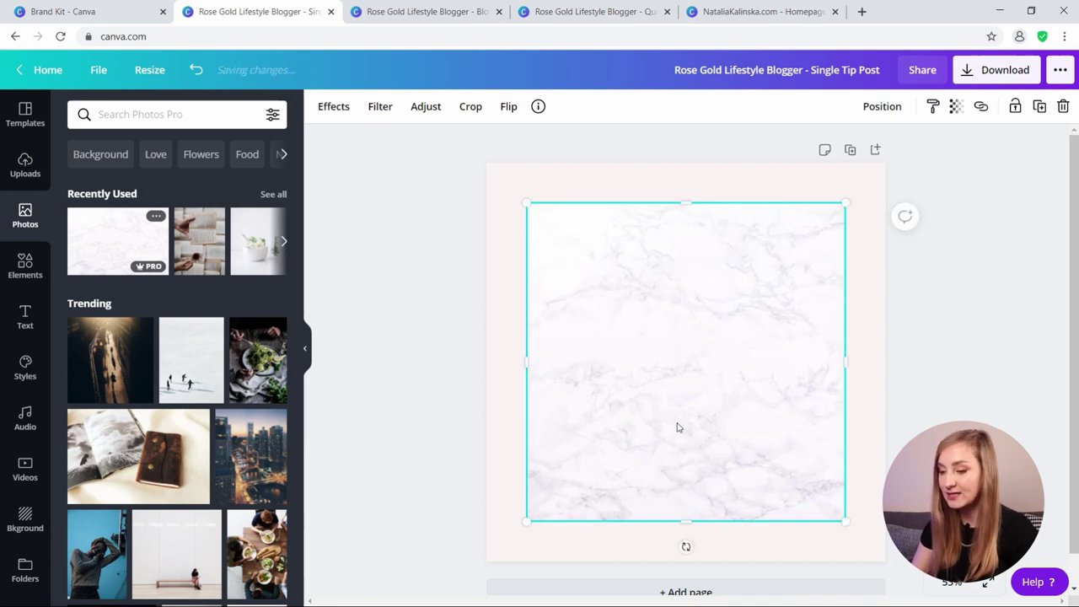
{"action": "left_click", "coordinate": [956, 106]}
{"action": "left_click", "coordinate": [938, 148]}
{"action": "type", "text": "44"}
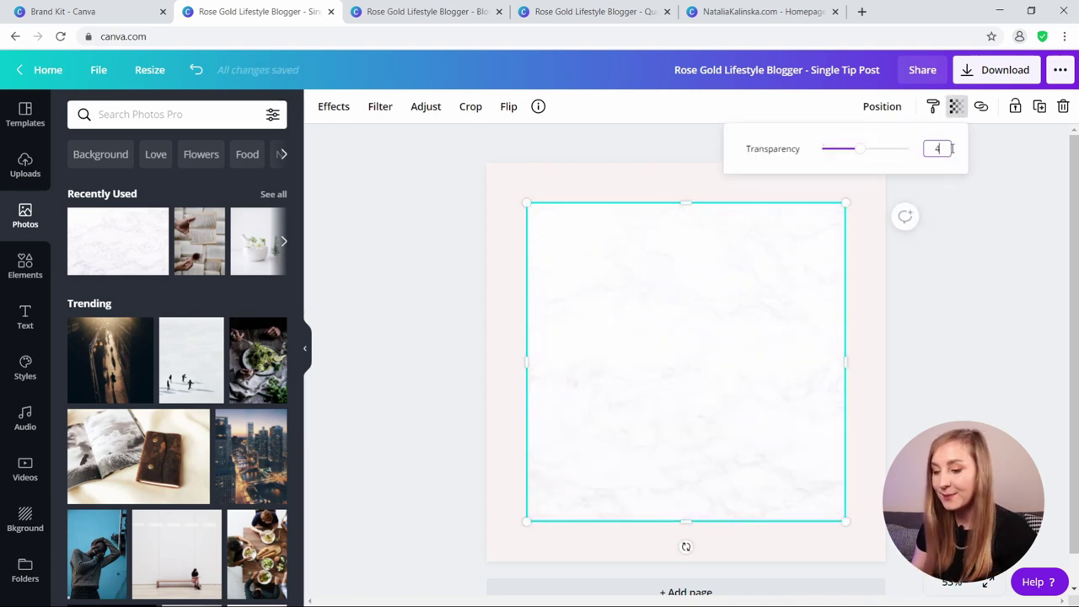
{"action": "left_click", "coordinate": [961, 324]}
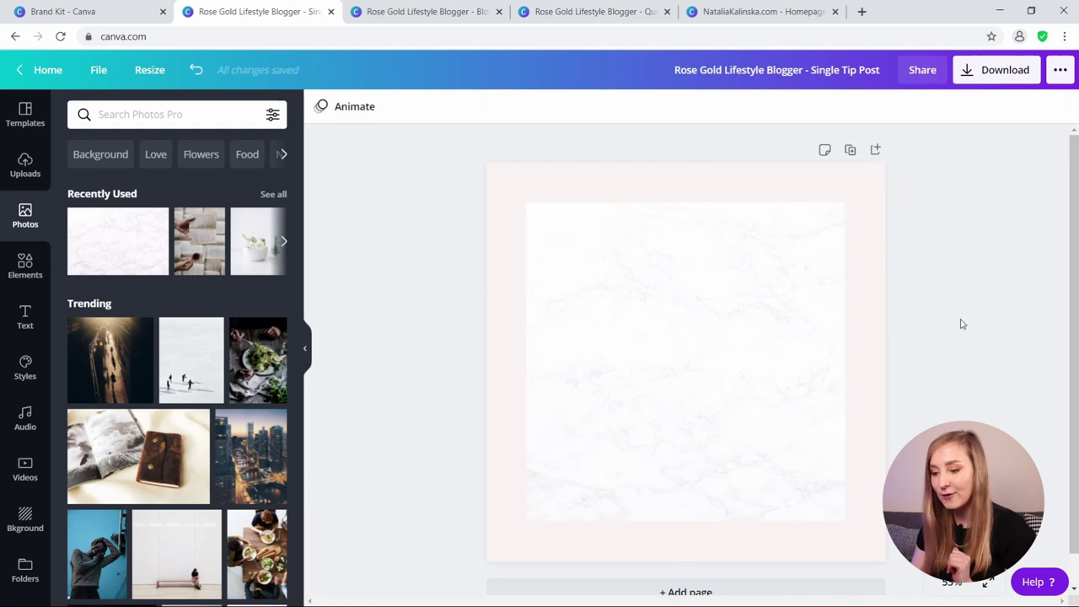
{"action": "left_click", "coordinate": [26, 267]}
- Add a rose gold washi tape strip, enlarge it, and crop it across the top of the page
{"action": "left_click", "coordinate": [145, 113]}
{"action": "type", "text": "rose g"}
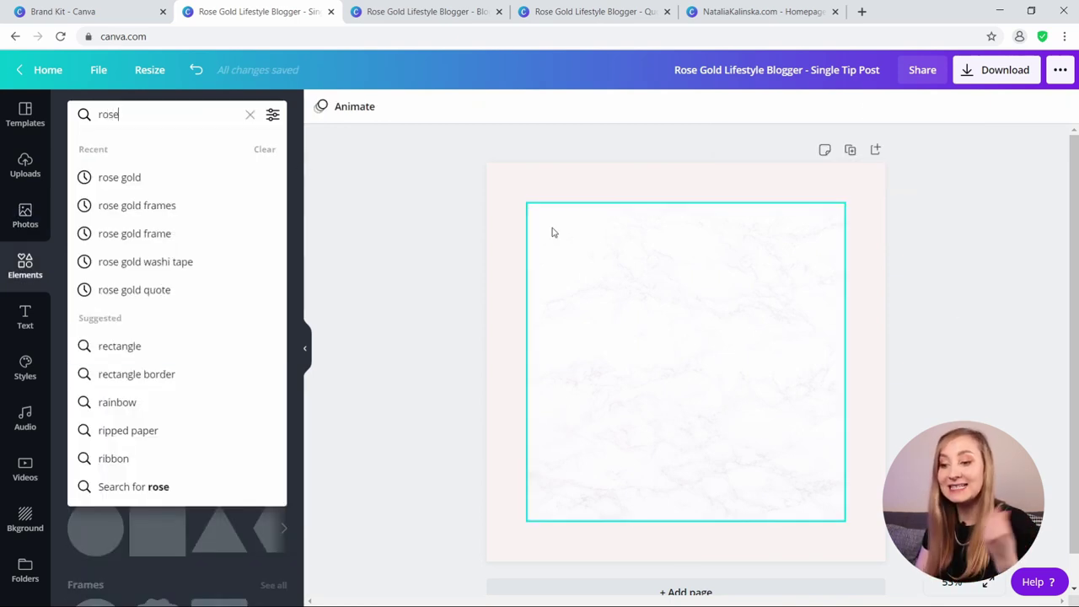
{"action": "left_click", "coordinate": [239, 261]}
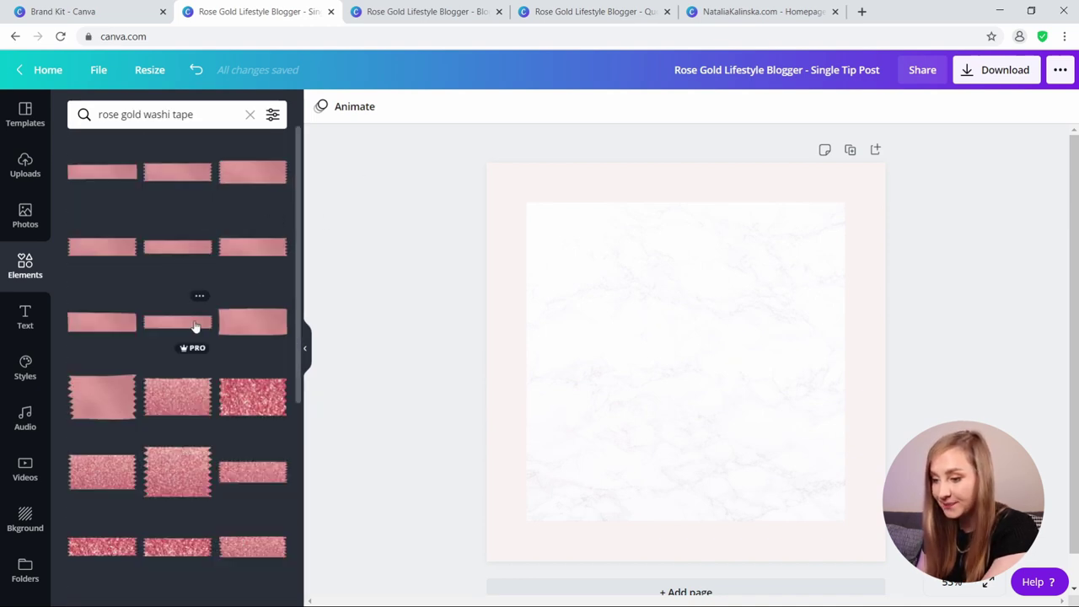
{"action": "left_click", "coordinate": [119, 173]}
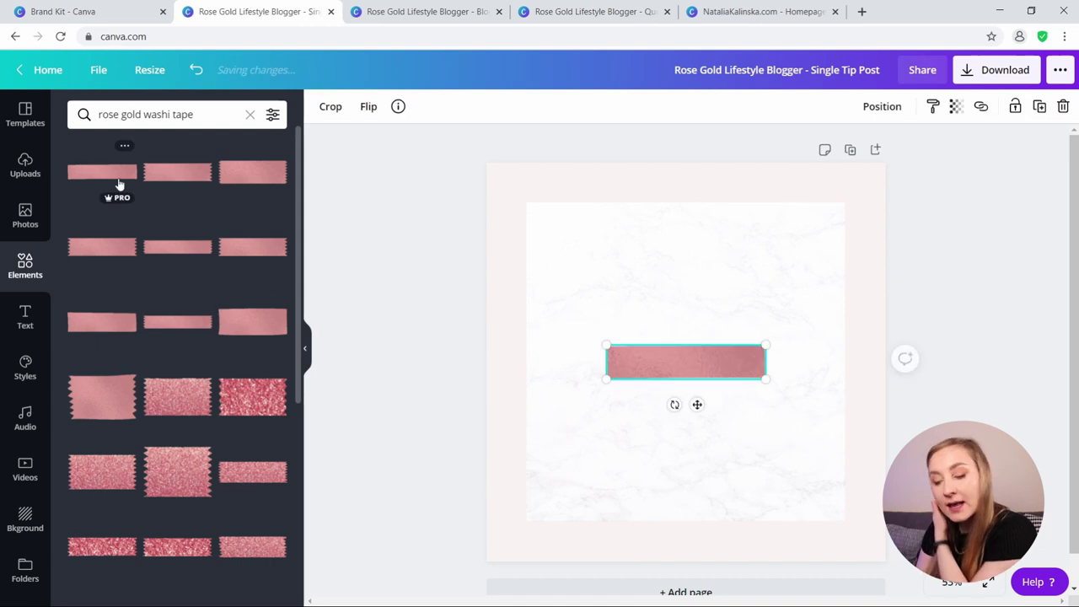
{"action": "left_click_drag", "start_coordinate": [672, 364], "coordinate": [619, 243]}
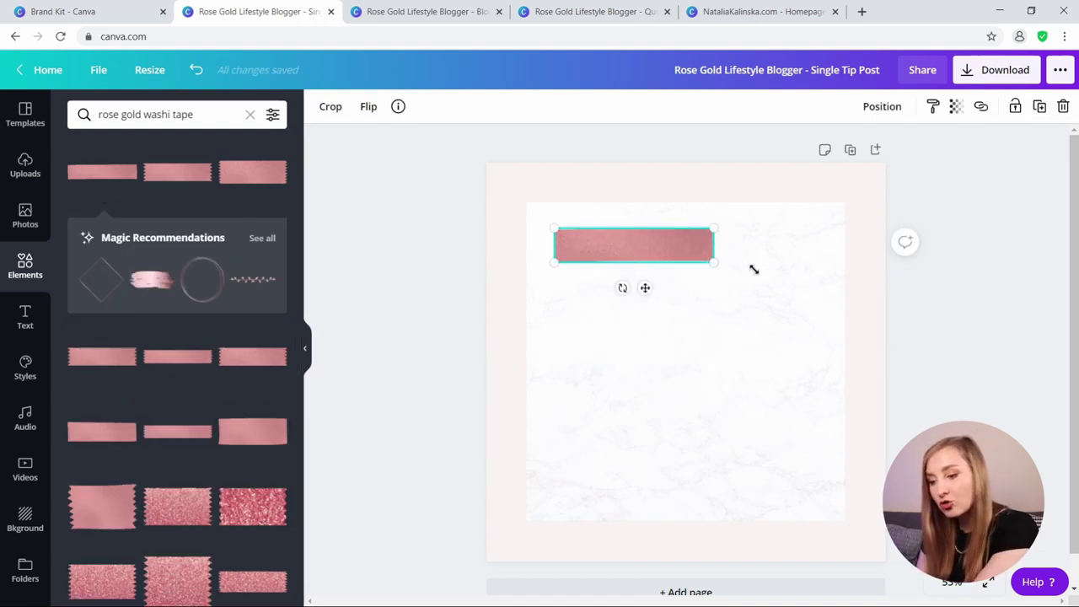
{"action": "left_click_drag", "start_coordinate": [754, 270], "coordinate": [806, 284]}
{"action": "left_click", "coordinate": [332, 113]}
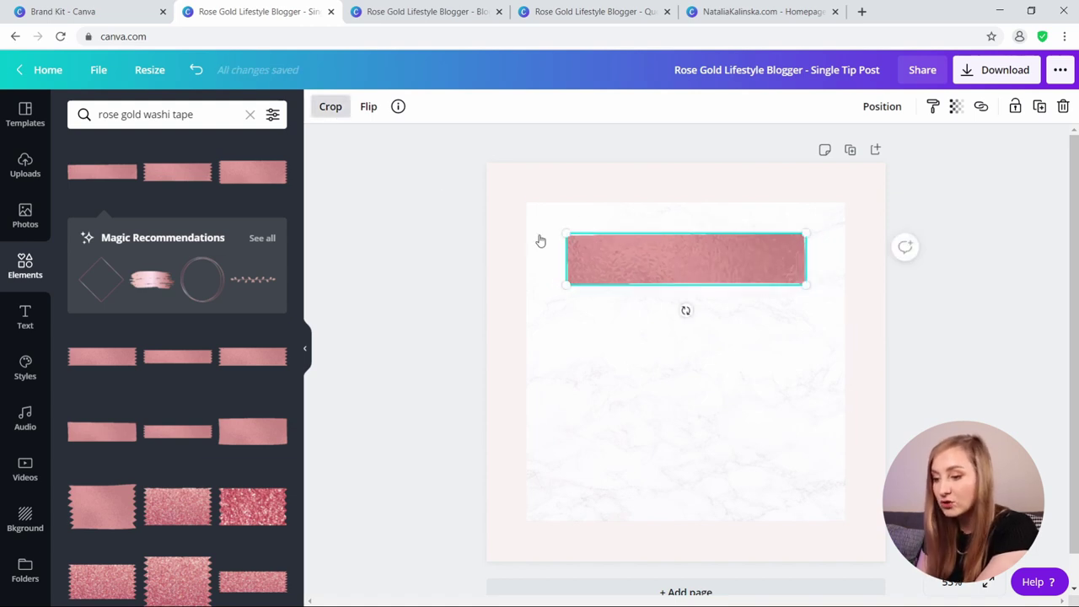
{"action": "left_click_drag", "start_coordinate": [567, 284], "coordinate": [565, 270]}
{"action": "left_click", "coordinate": [861, 292]}
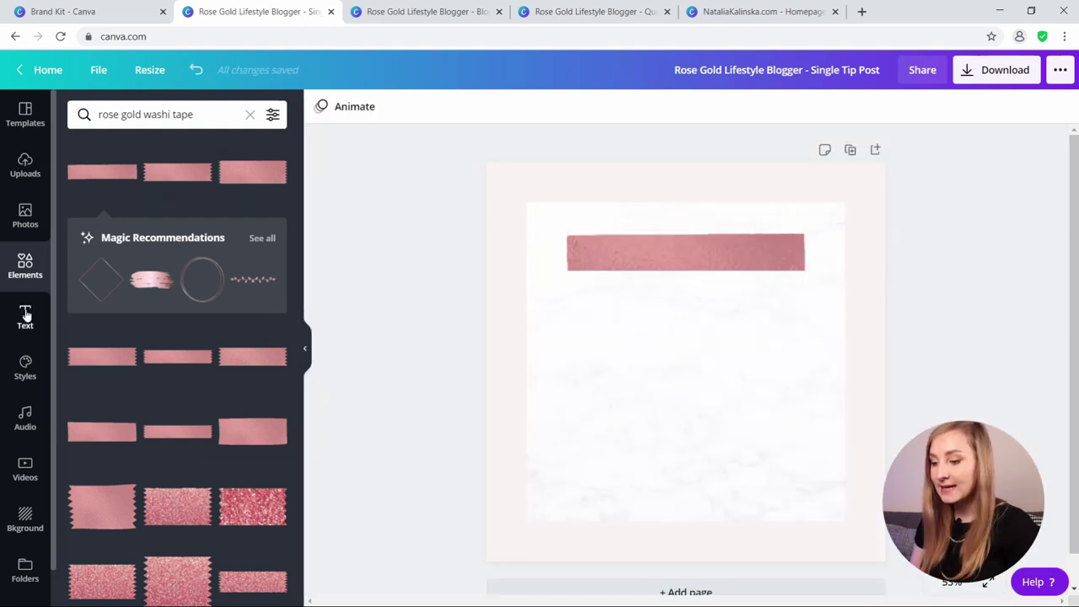
{"action": "left_click", "coordinate": [25, 318]}
- Add a white uppercase subheading with wide letter spacing onto the washi tape
{"action": "left_click", "coordinate": [156, 224]}
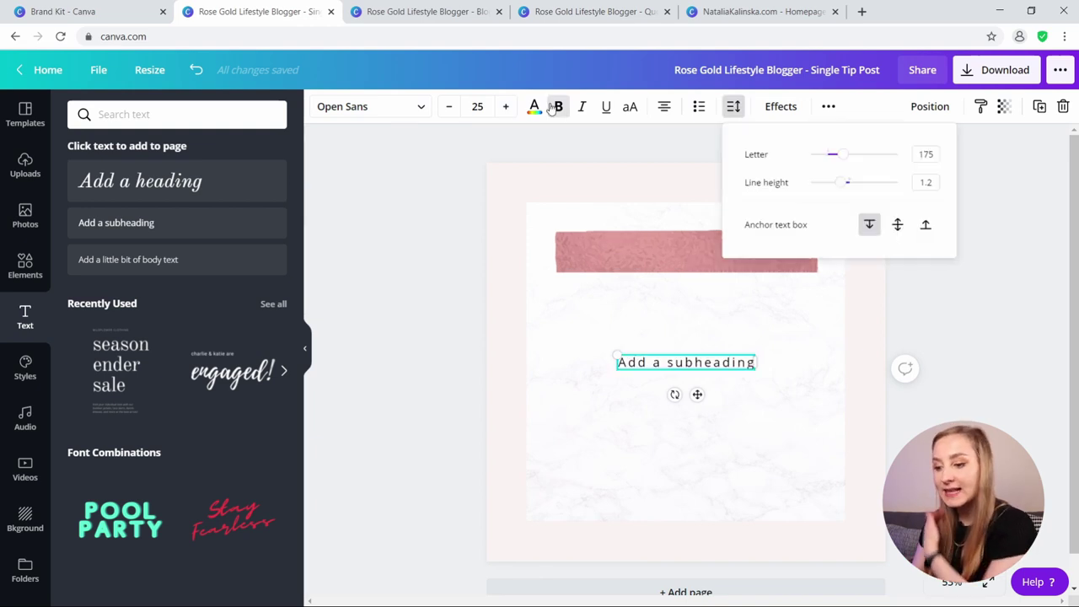
{"action": "left_click", "coordinate": [733, 106]}
{"action": "left_click", "coordinate": [630, 106]}
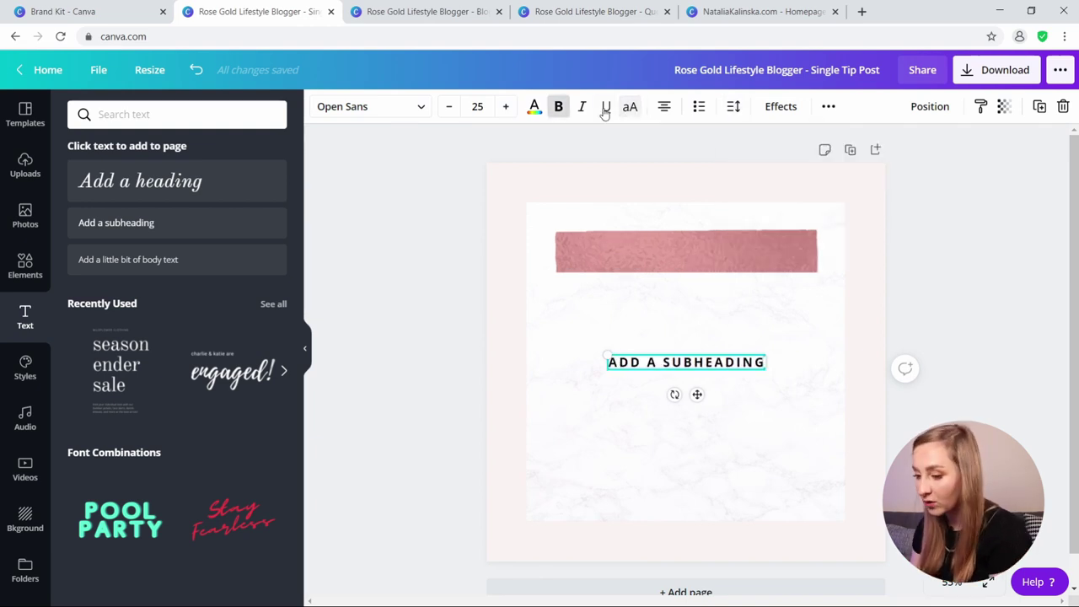
{"action": "left_click", "coordinate": [535, 106]}
{"action": "left_click", "coordinate": [167, 255]}
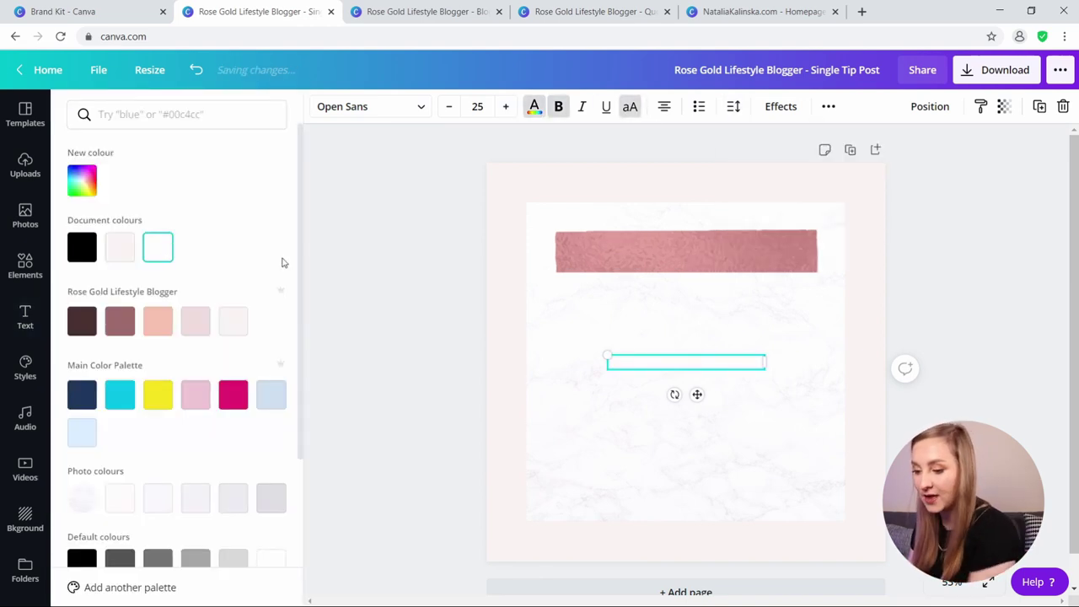
{"action": "left_click_drag", "start_coordinate": [665, 356], "coordinate": [666, 238]}
- Change the subheading to 'TOP 3 SKINCARE INGREDIENTS' and centre it on the pink strip
{"action": "double_click", "coordinate": [665, 241]}
{"action": "type", "text": "TOP 3"}
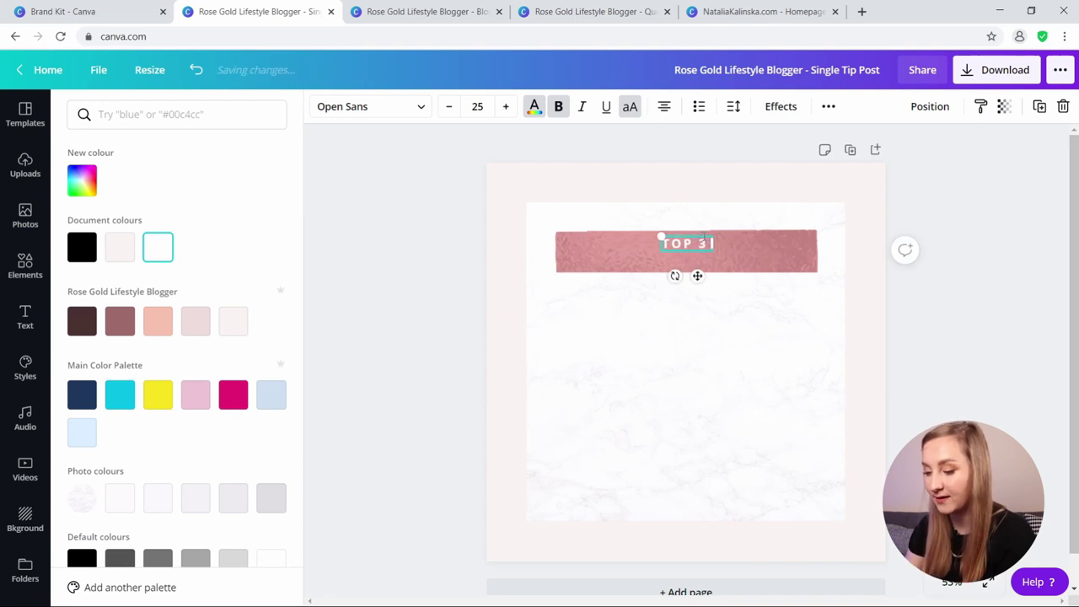
{"action": "type", "text": " SKINCARE"}
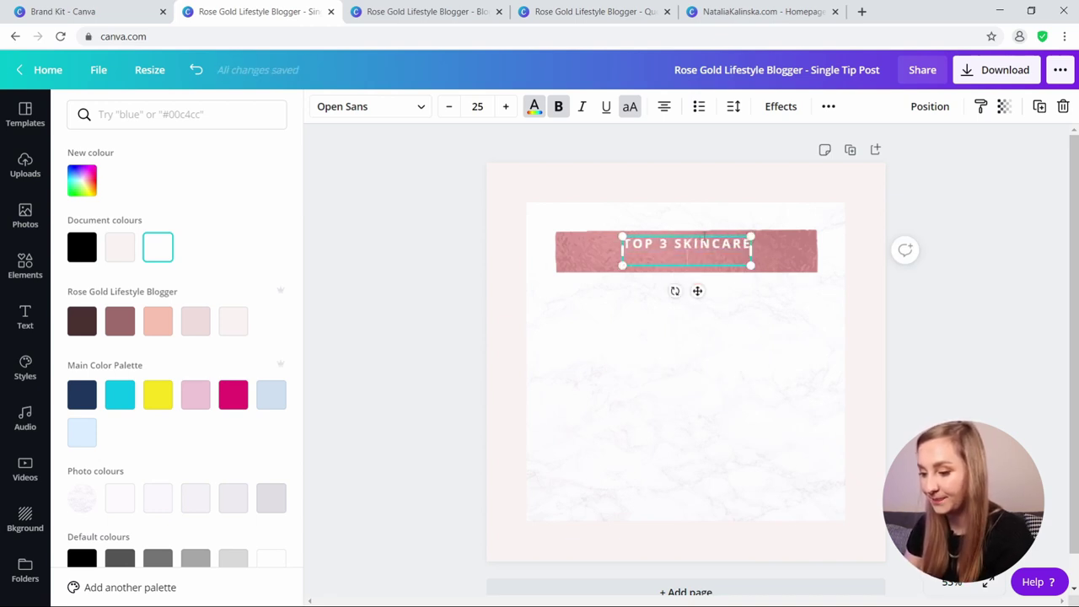
{"action": "type", "text": " INGREDIENTS"}
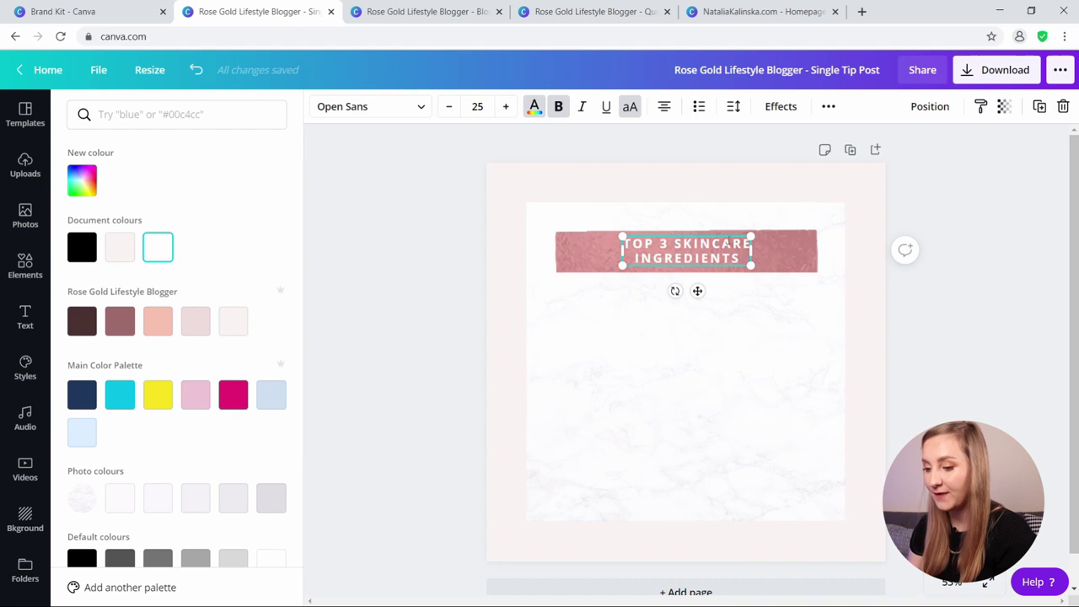
{"action": "key", "text": "Escape"}
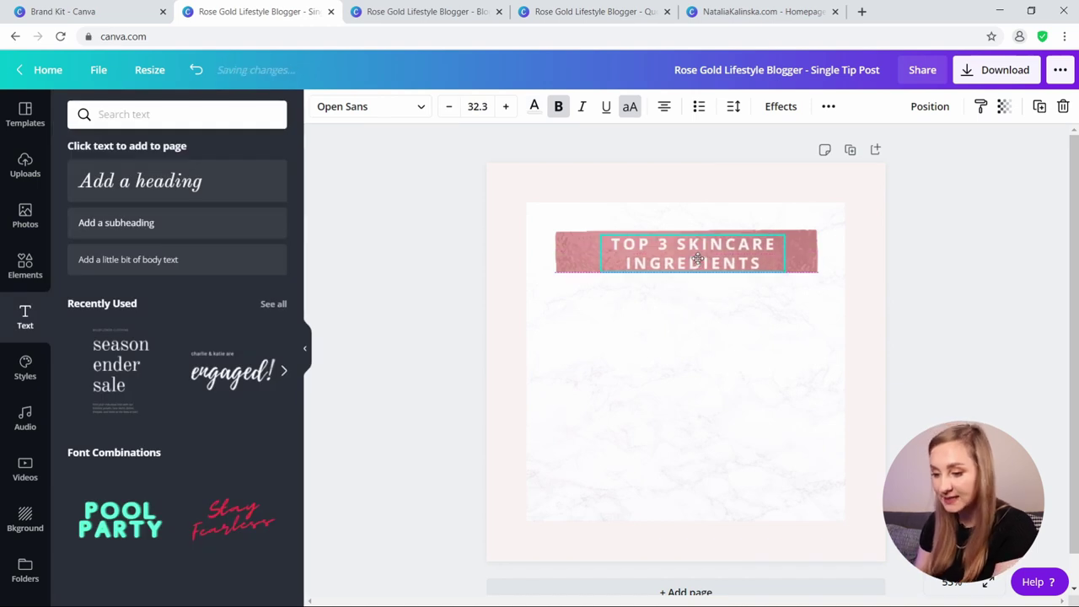
{"action": "left_click_drag", "start_coordinate": [698, 257], "coordinate": [692, 259]}
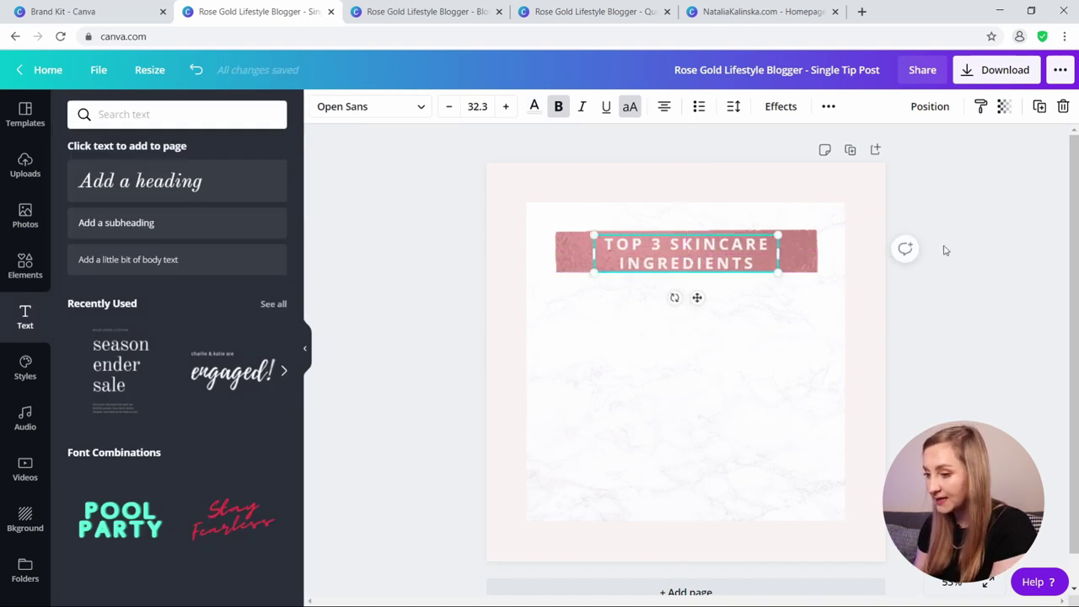
{"action": "left_click", "coordinate": [477, 281]}
{"action": "left_click", "coordinate": [628, 256]}
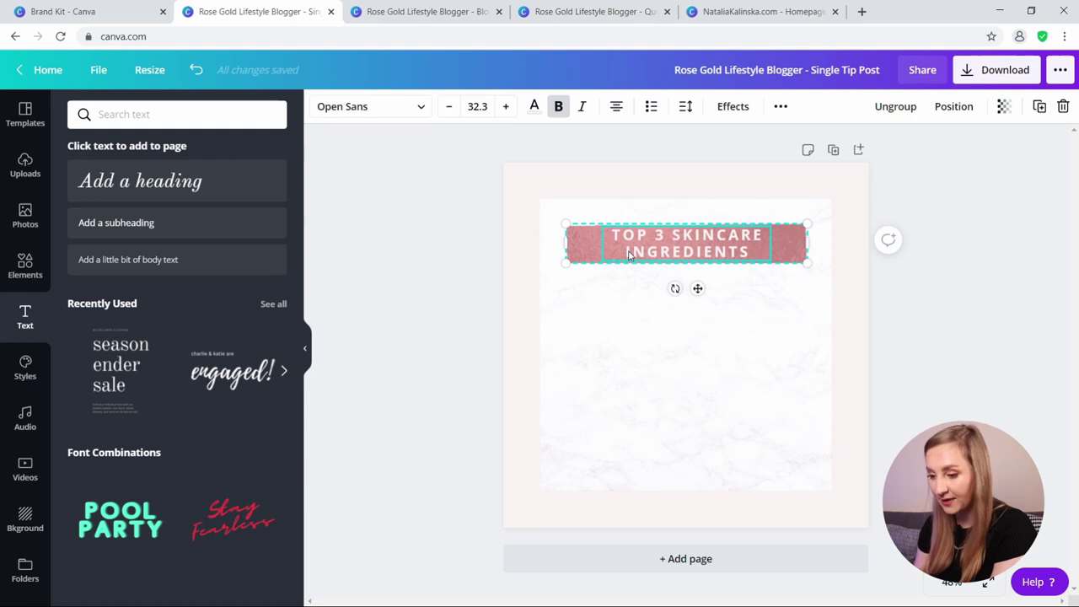
{"action": "left_click", "coordinate": [942, 184]}
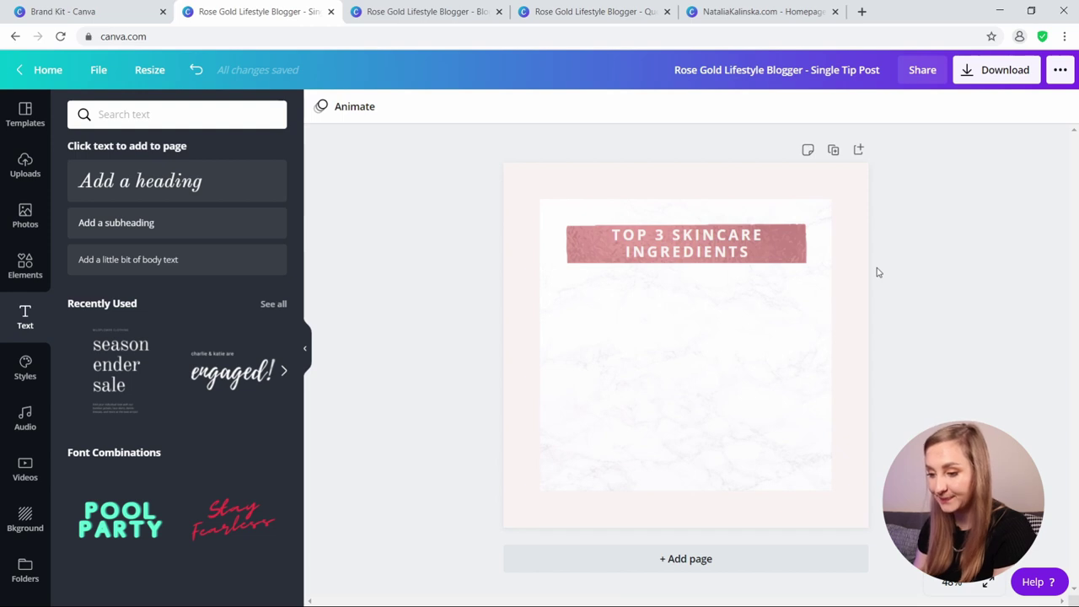
{"action": "left_click", "coordinate": [25, 266]}
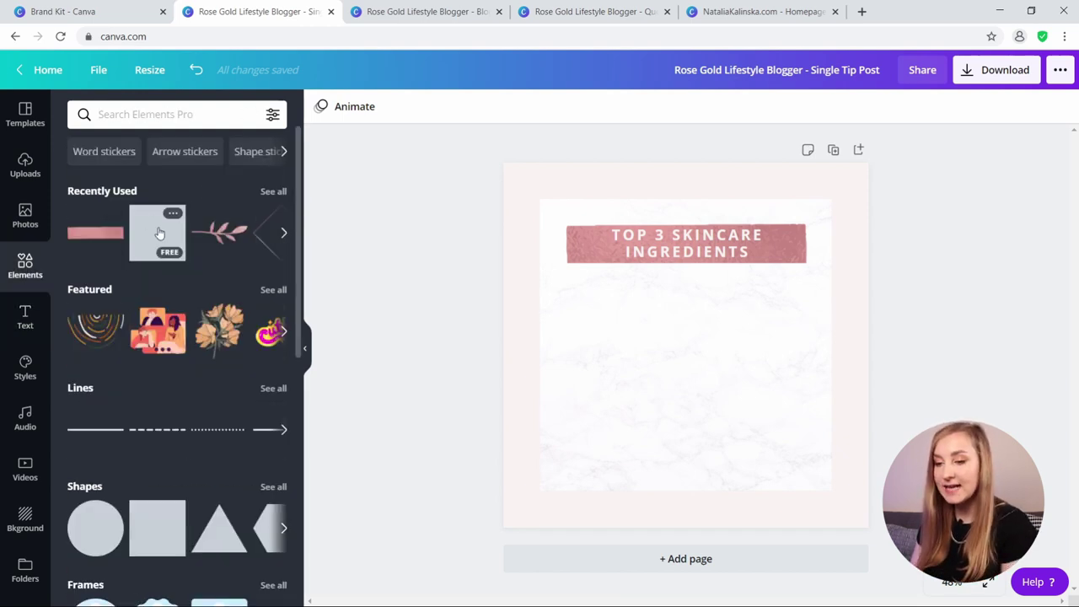
- Add a pale pink square and reshape it into a bar as wide as the title strip
{"action": "left_click", "coordinate": [159, 233]}
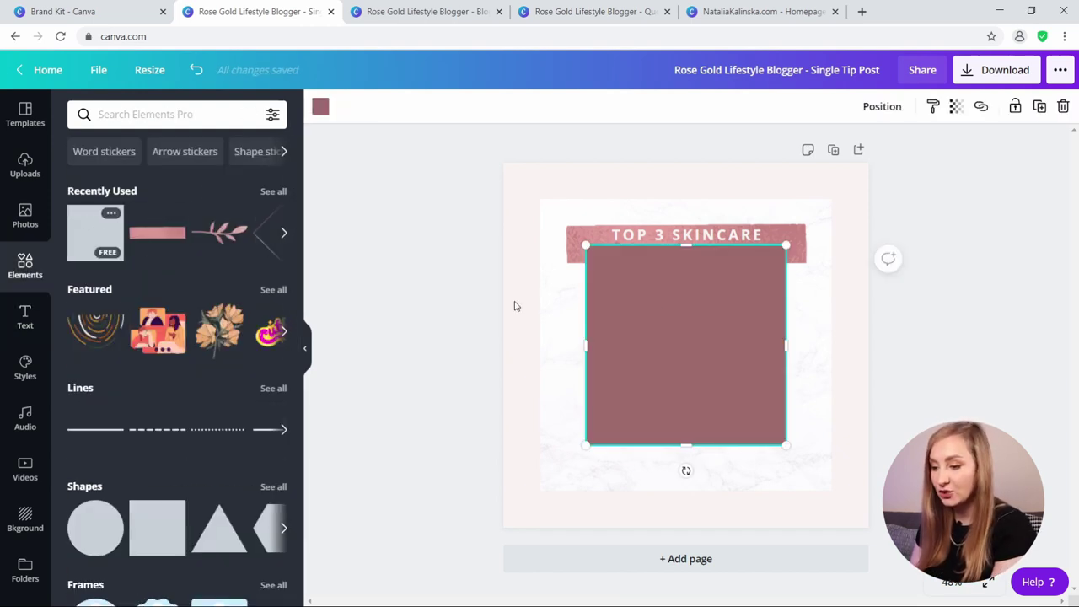
{"action": "left_click", "coordinate": [321, 106]}
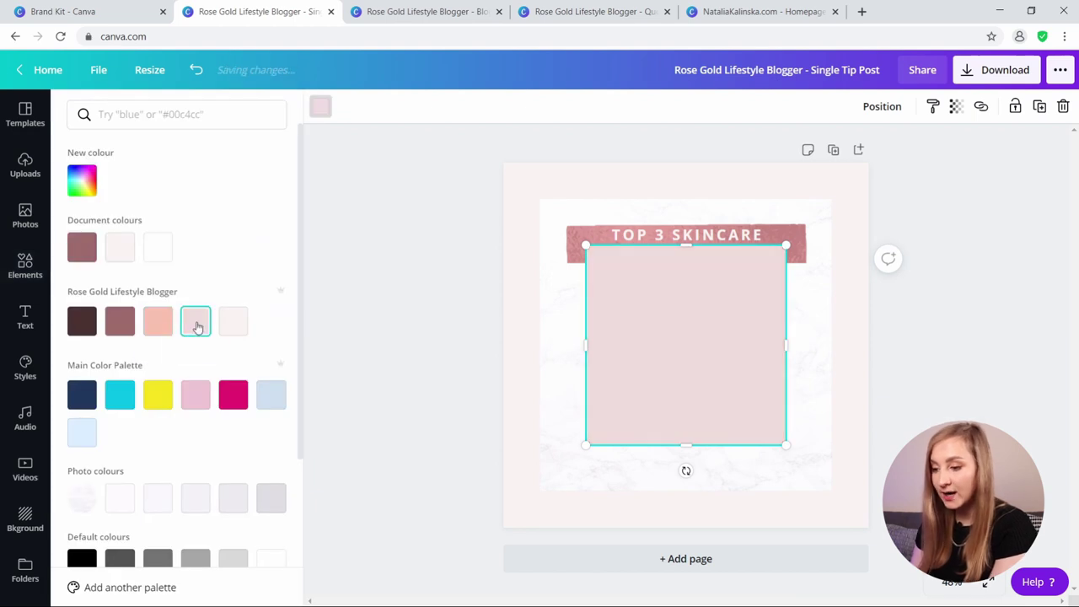
{"action": "left_click_drag", "start_coordinate": [681, 250], "coordinate": [680, 327]}
{"action": "left_click_drag", "start_coordinate": [583, 342], "coordinate": [567, 344]}
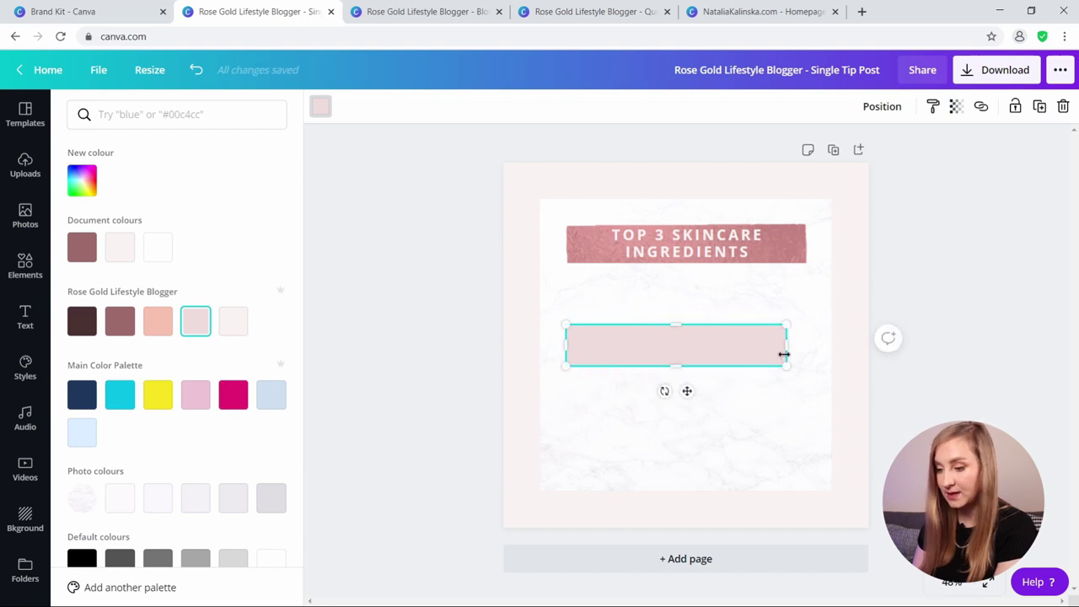
{"action": "left_click_drag", "start_coordinate": [786, 347], "coordinate": [706, 313]}
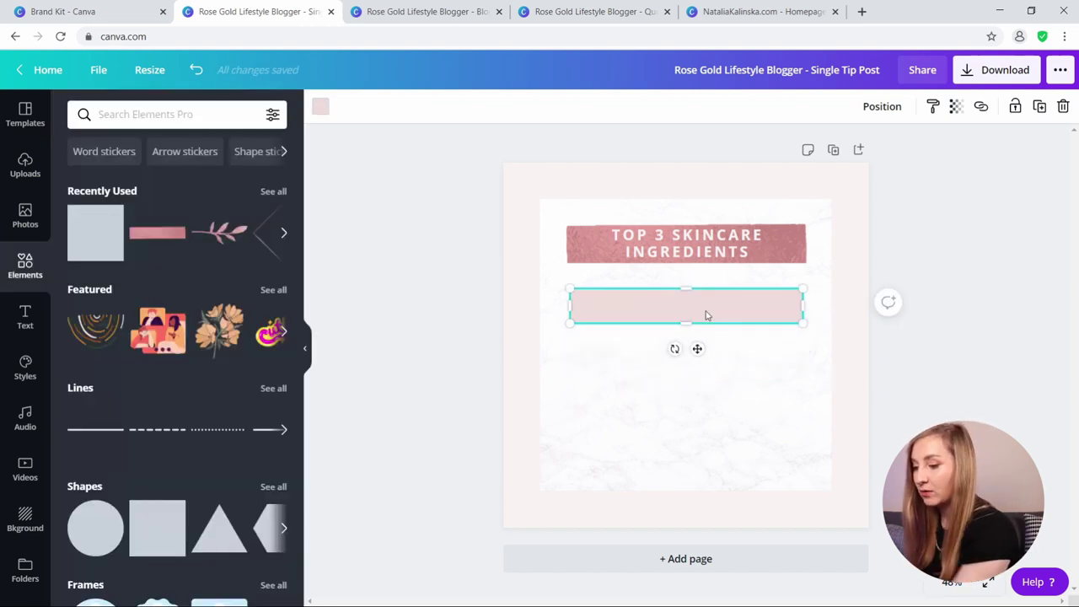
- Duplicate the bar twice, placing copies near the bottom and in the middle
{"action": "key", "text": "ctrl+d"}
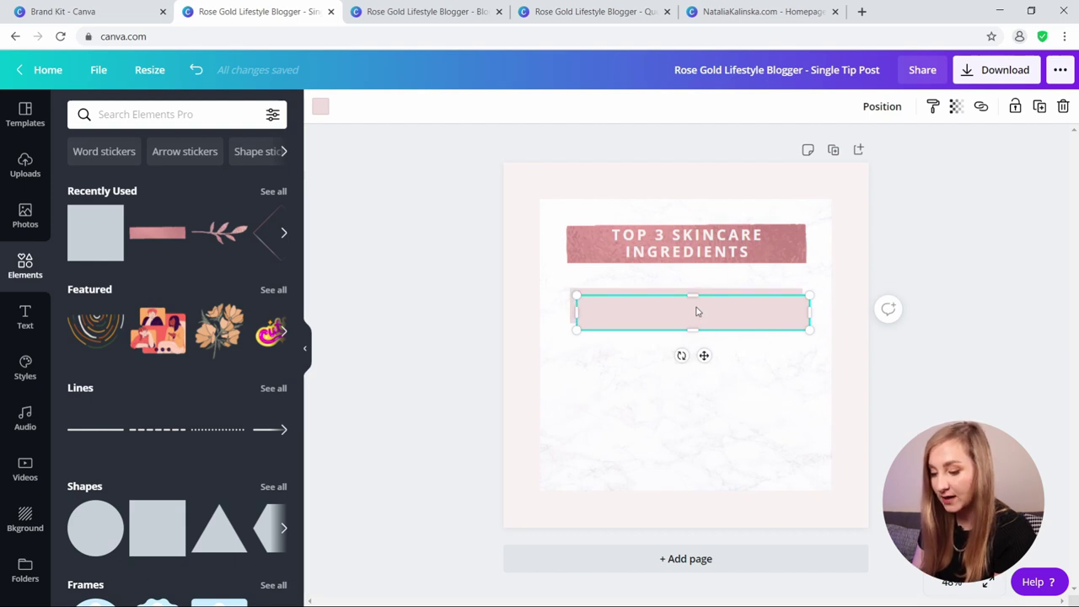
{"action": "left_click_drag", "start_coordinate": [721, 327], "coordinate": [708, 448]}
{"action": "left_click", "coordinate": [672, 309]}
{"action": "key", "text": "ctrl+d"}
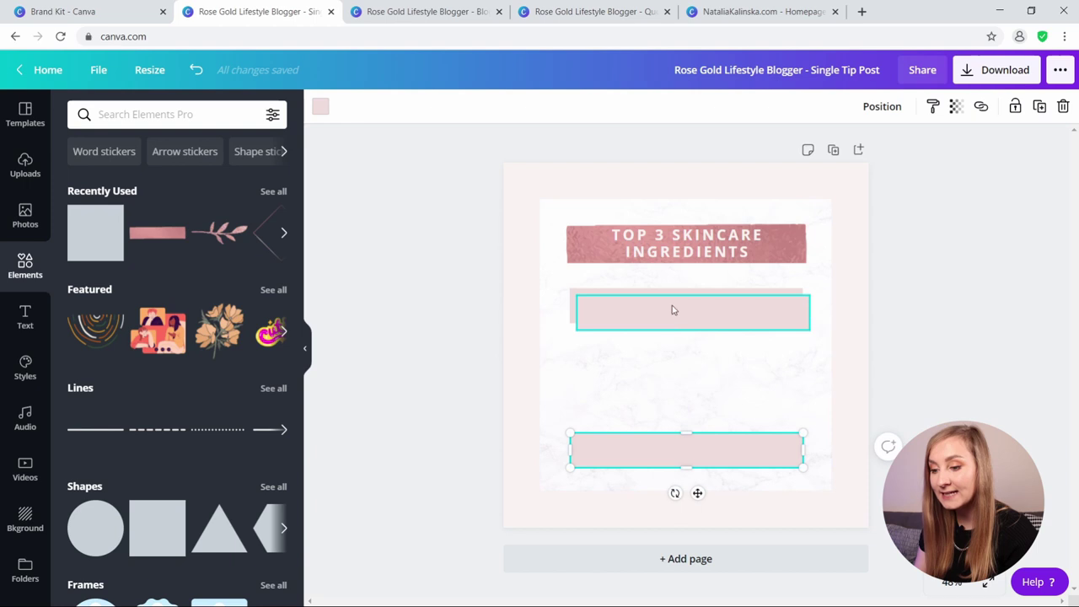
{"action": "left_click_drag", "start_coordinate": [673, 308], "coordinate": [664, 366]}
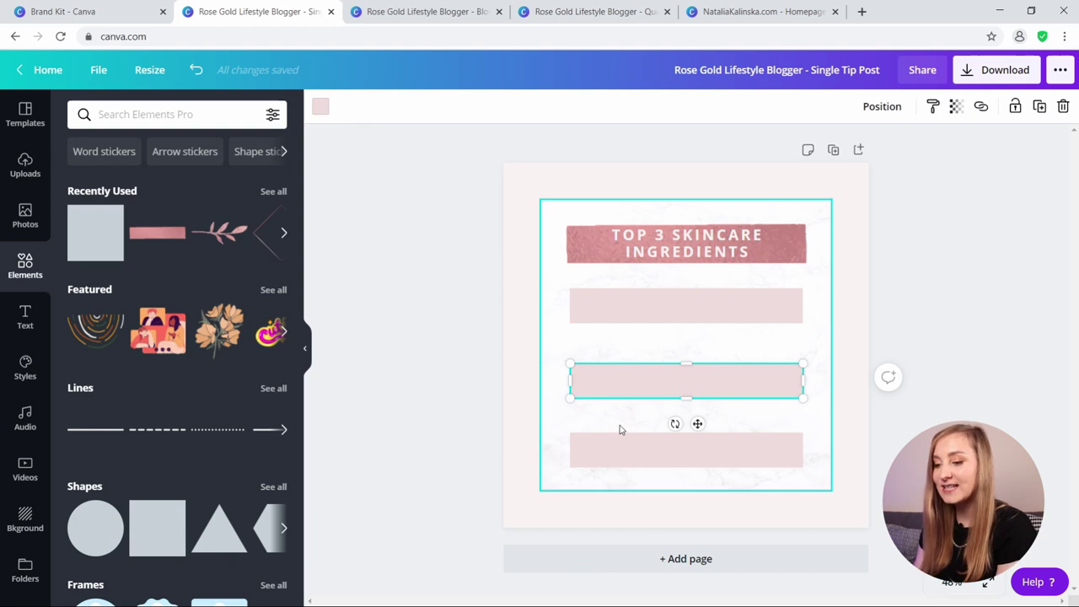
- Tidy up the three selected bars so they are evenly spaced
{"action": "left_click", "coordinate": [675, 462]}
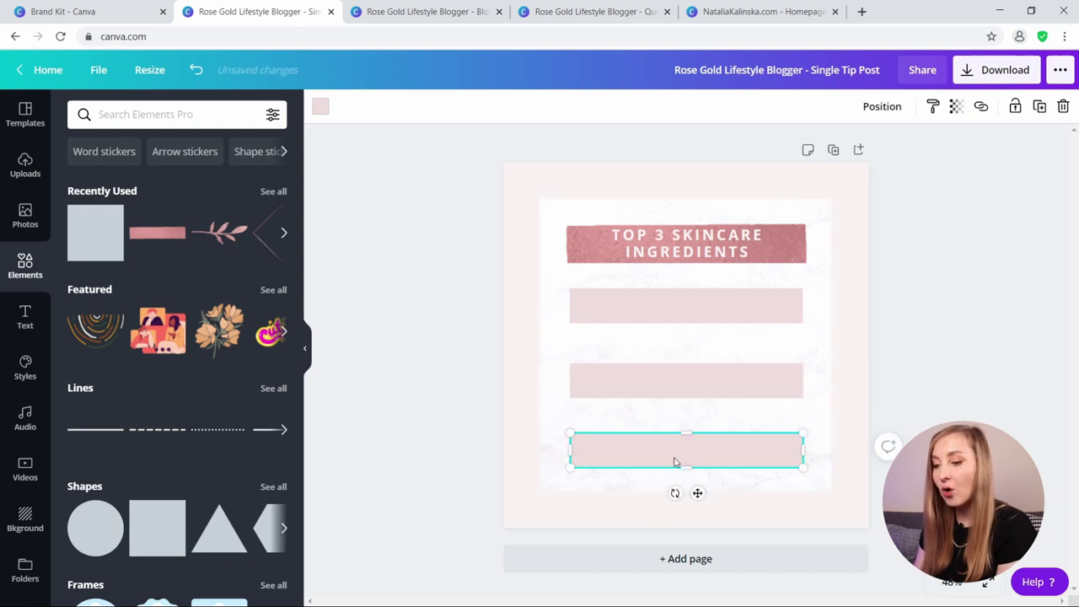
{"action": "left_click", "coordinate": [635, 386], "text": "shift"}
{"action": "left_click", "coordinate": [608, 317], "text": "shift"}
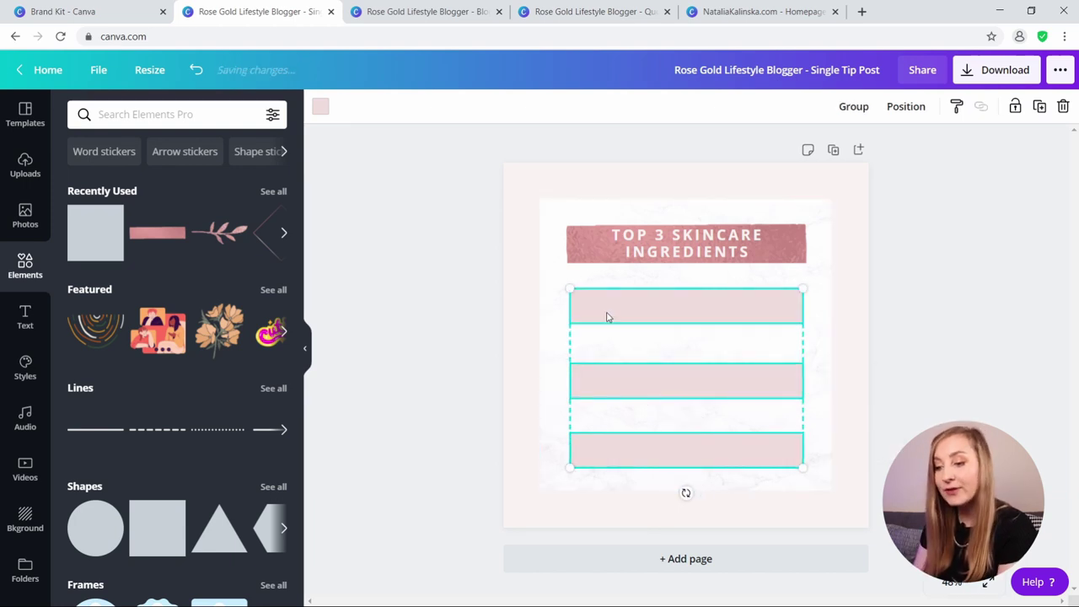
{"action": "left_click", "coordinate": [910, 107]}
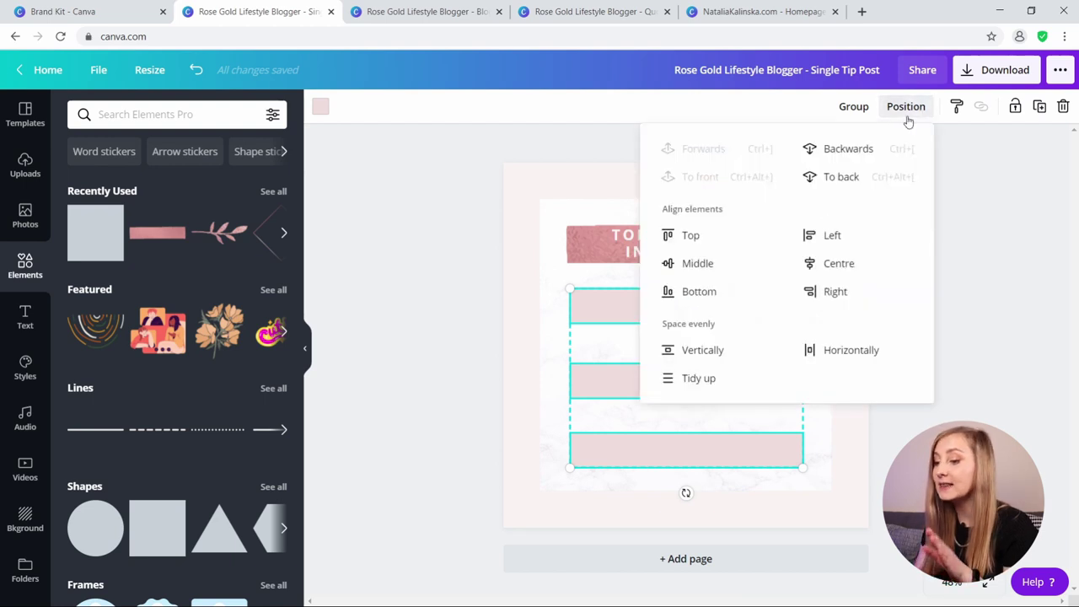
{"action": "left_click", "coordinate": [701, 386]}
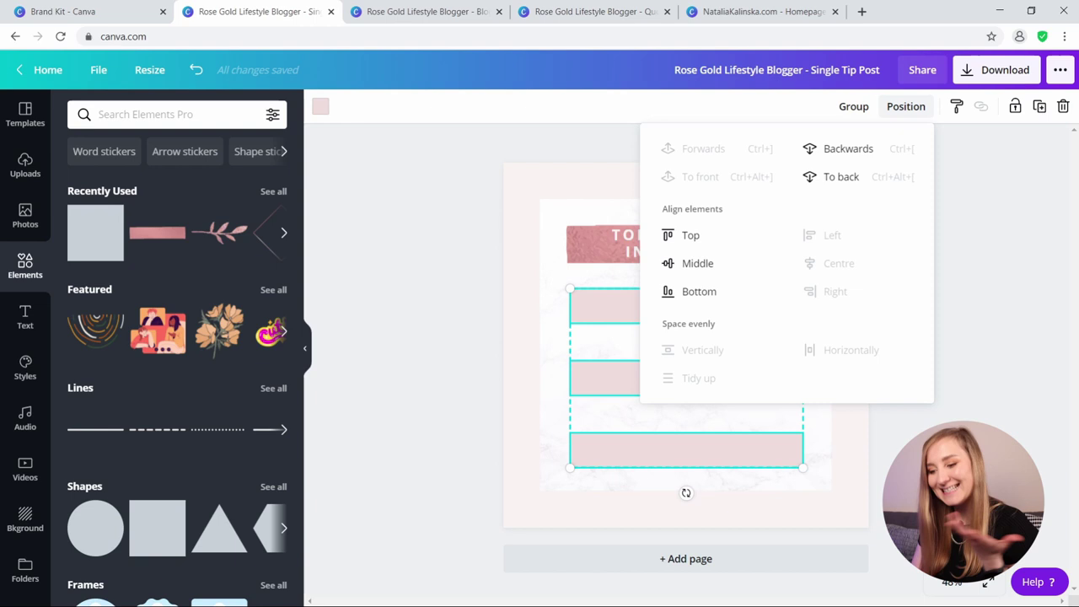
{"action": "key", "text": "Escape"}
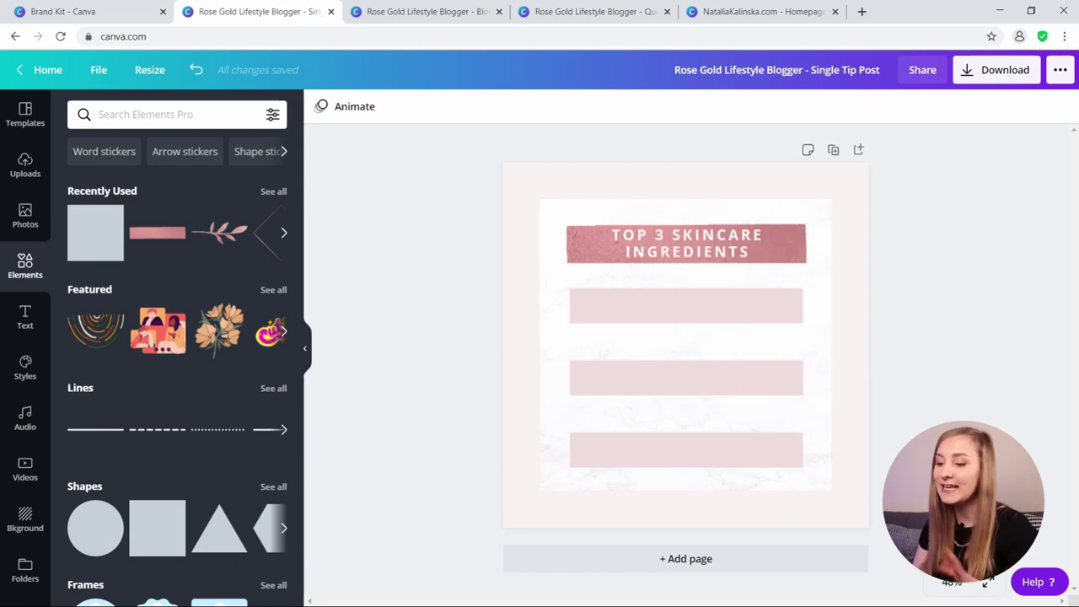
{"action": "key", "text": "ctrl+z"}
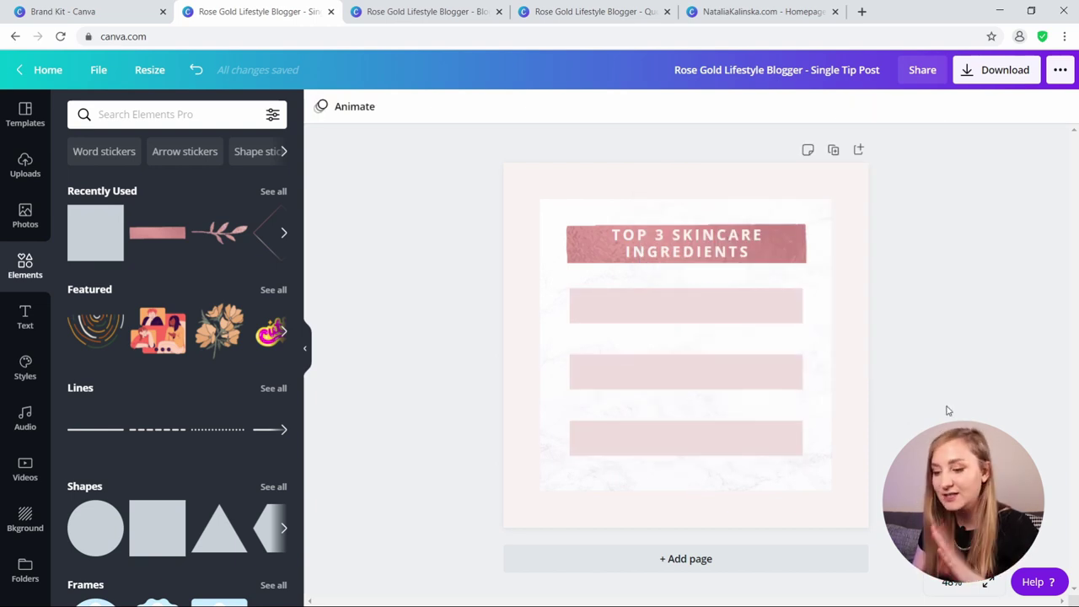
{"action": "left_click", "coordinate": [25, 318]}
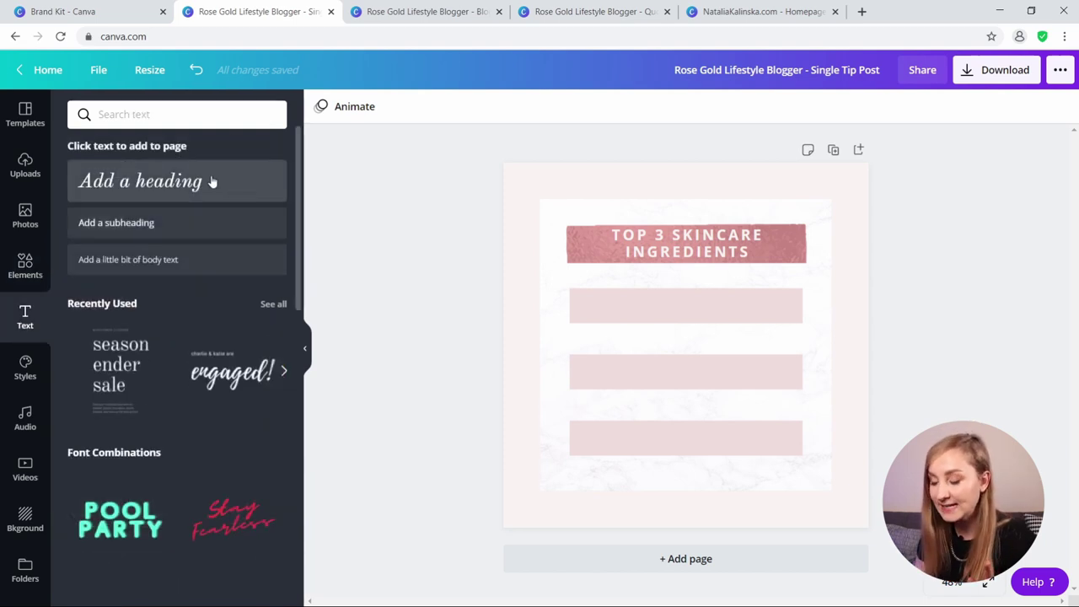
- Add a dark brown heading on the top pink bar and reduce its font size
{"action": "left_click", "coordinate": [168, 181]}
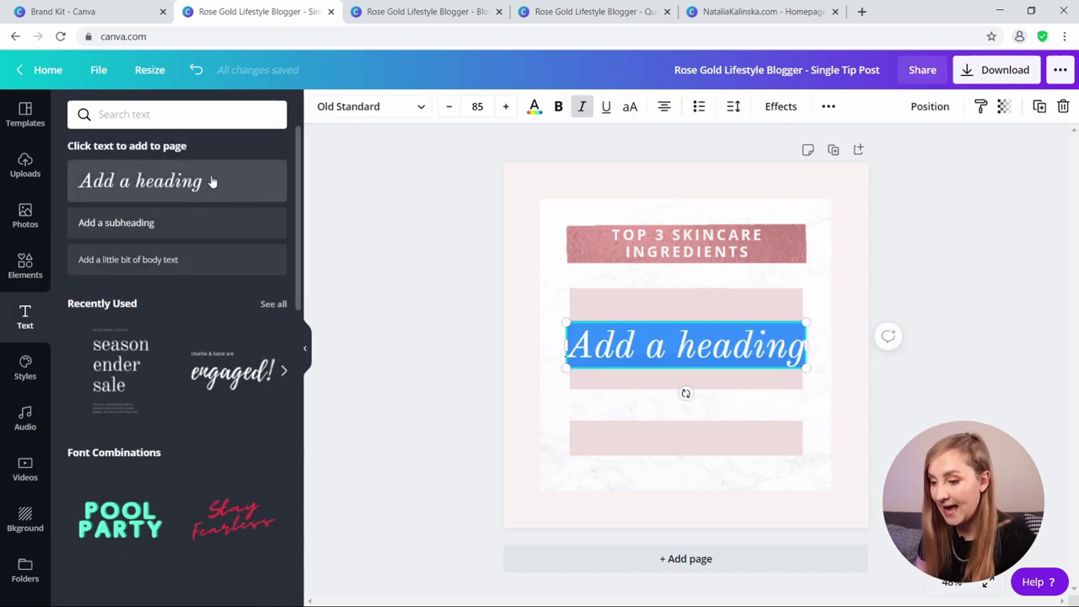
{"action": "left_click", "coordinate": [534, 106]}
{"action": "left_click", "coordinate": [82, 321]}
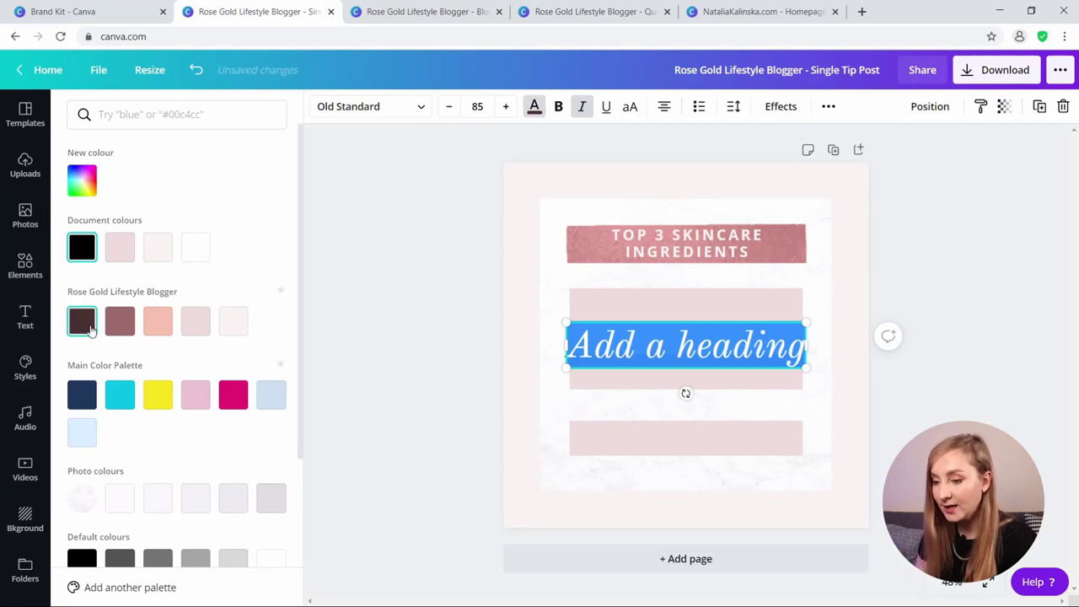
{"action": "left_click_drag", "start_coordinate": [684, 391], "coordinate": [684, 357]}
{"action": "left_click", "coordinate": [449, 106]}
{"action": "left_click", "coordinate": [449, 106]}
{"action": "left_click", "coordinate": [448, 106]}
{"action": "left_click", "coordinate": [449, 107]}
{"action": "left_click", "coordinate": [448, 106]}
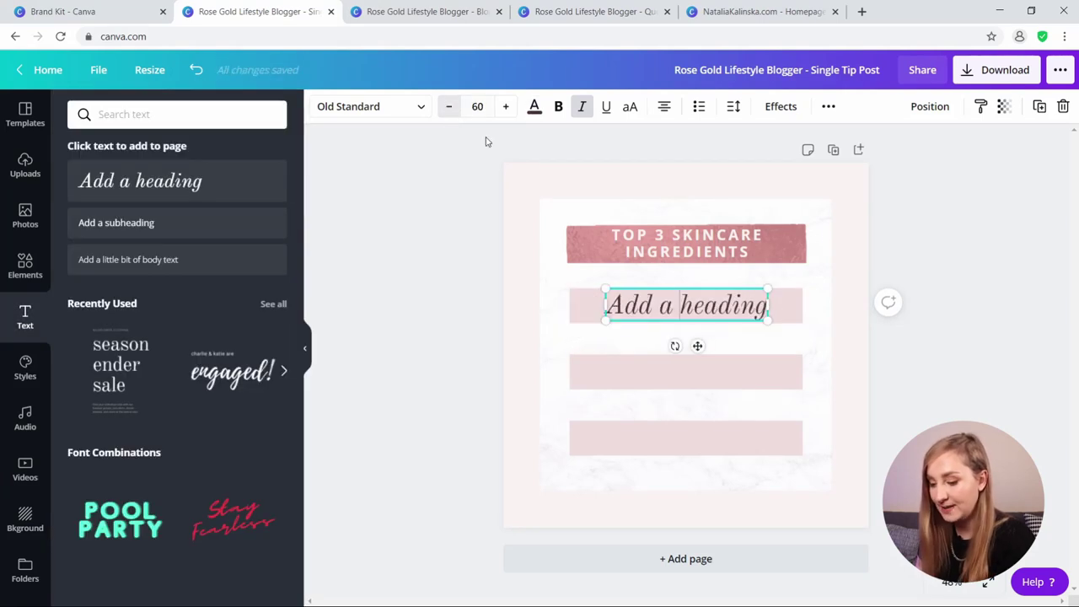
- Change the heading text to 'retinol', centre it on the top bar, and duplicate it
{"action": "triple_click", "coordinate": [708, 305]}
{"action": "type", "text": "retinol"}
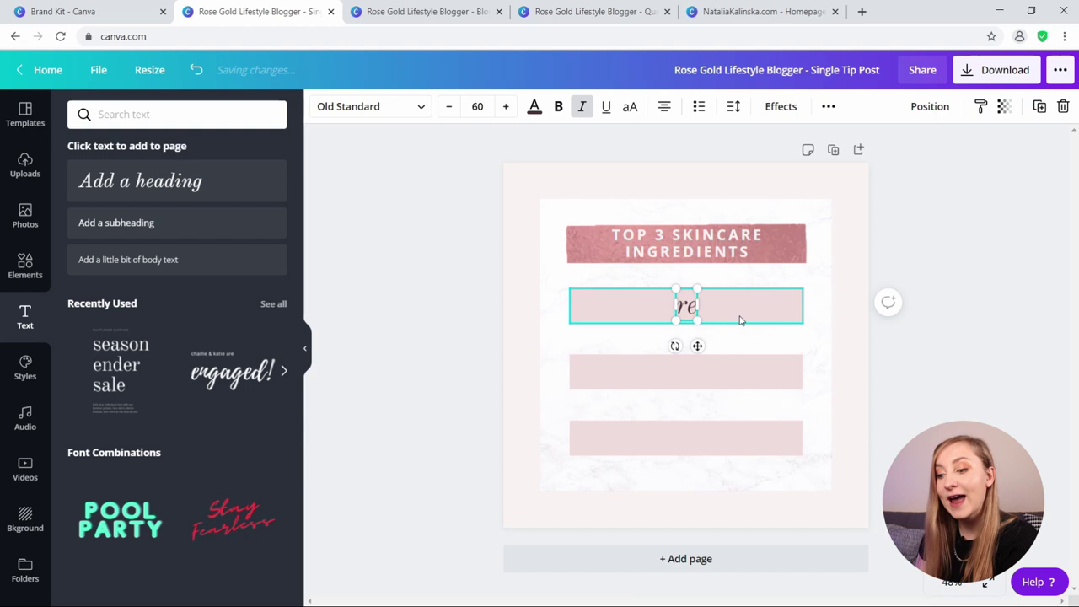
{"action": "left_click", "coordinate": [733, 106]}
{"action": "left_click", "coordinate": [734, 106]}
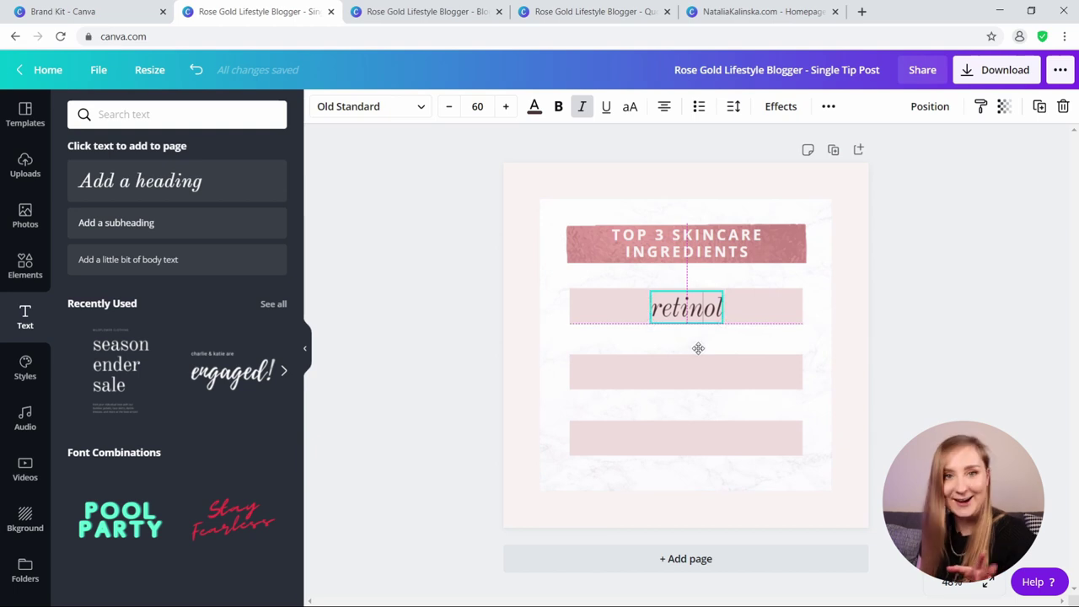
{"action": "left_click_drag", "start_coordinate": [698, 346], "coordinate": [691, 471]}
{"action": "key", "text": "ctrl+d"}
{"action": "key", "text": "ctrl+d"}
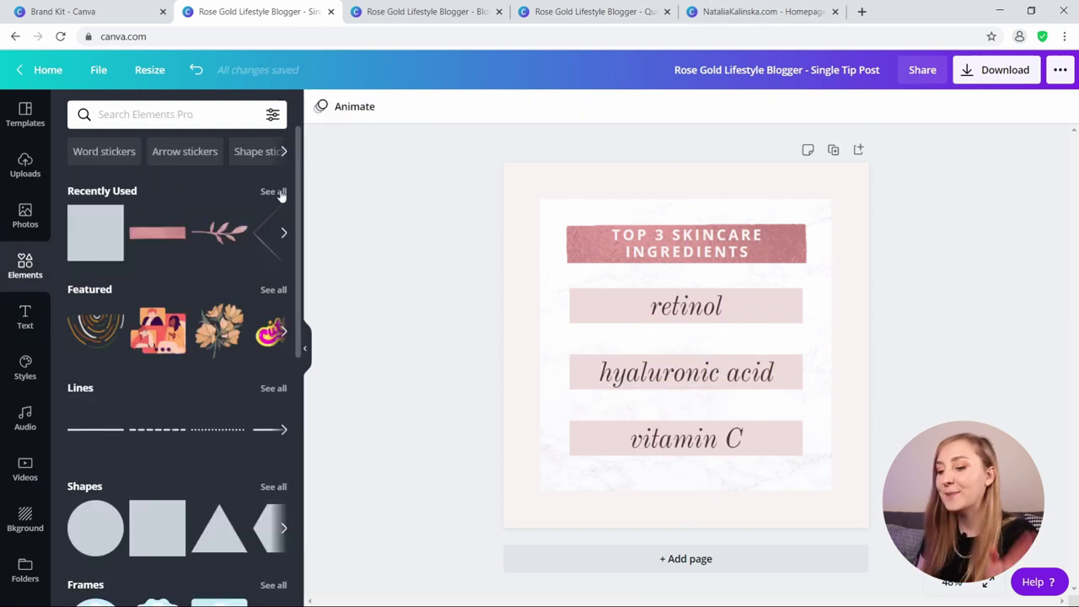
- Search Elements for 'rose gold' and add the pink glitter element, discarding the first glitter tried
{"action": "left_click", "coordinate": [181, 118]}
{"action": "type", "text": "rose g"}
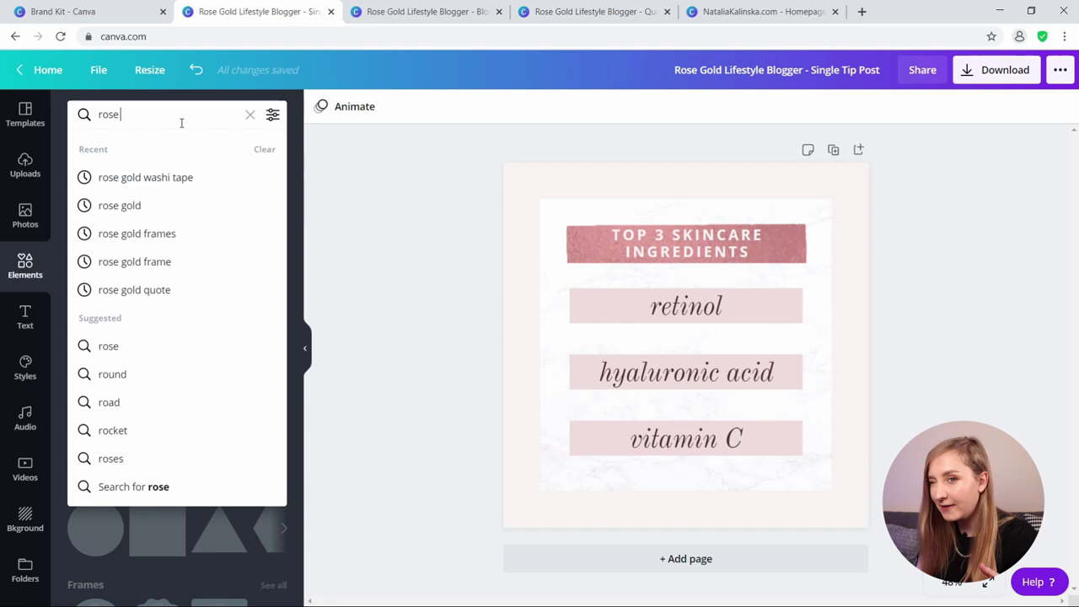
{"action": "left_click", "coordinate": [166, 208]}
{"action": "left_click", "coordinate": [176, 287]}
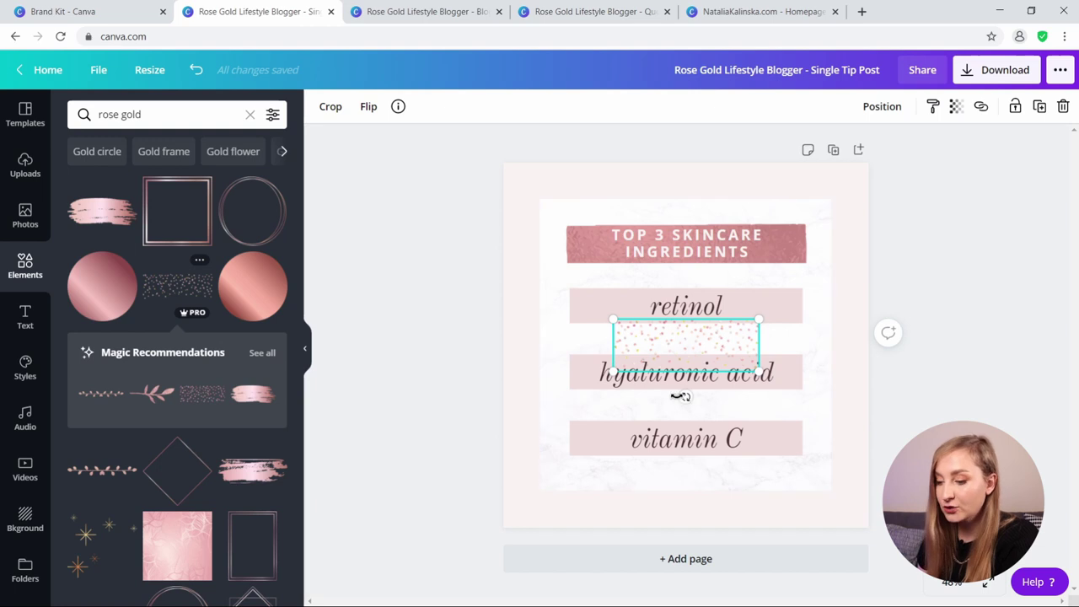
{"action": "key", "text": "Delete"}
{"action": "left_click", "coordinate": [203, 393]}
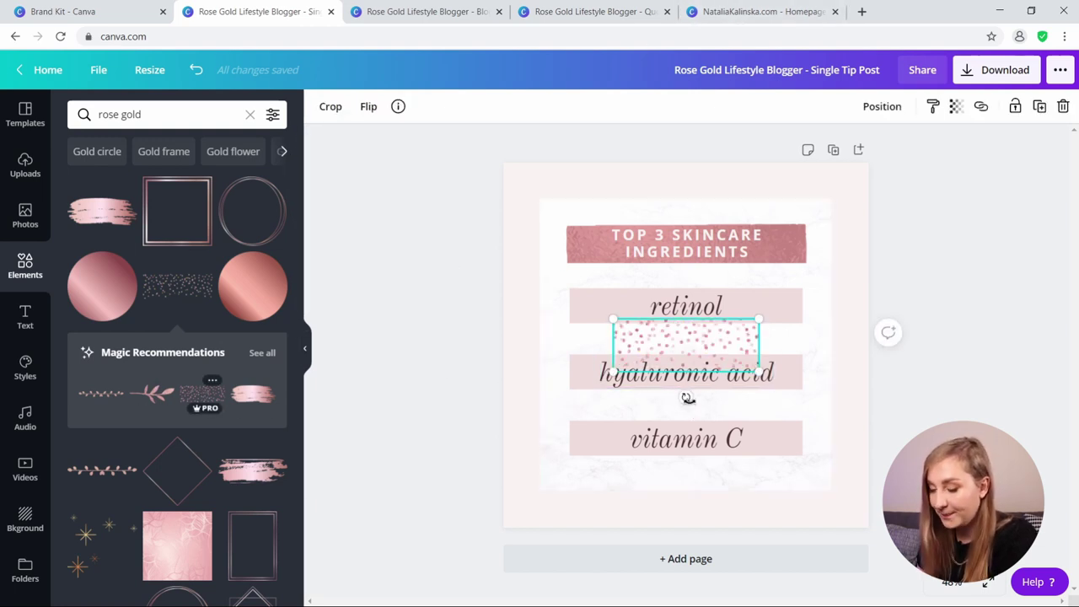
- Rotate the glitter about 176°, widen it along the bottom, send it to back, then go to Blog Teaser
{"action": "left_click_drag", "start_coordinate": [686, 397], "coordinate": [683, 226]}
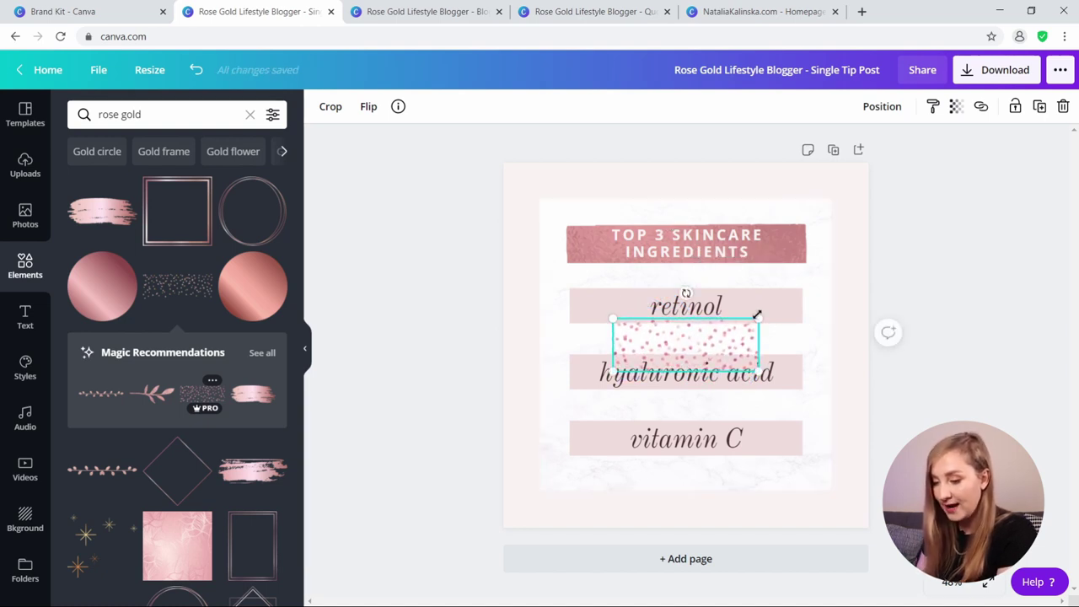
{"action": "left_click_drag", "start_coordinate": [756, 316], "coordinate": [863, 260]}
{"action": "left_click_drag", "start_coordinate": [846, 316], "coordinate": [849, 433]}
{"action": "left_click", "coordinate": [882, 106]}
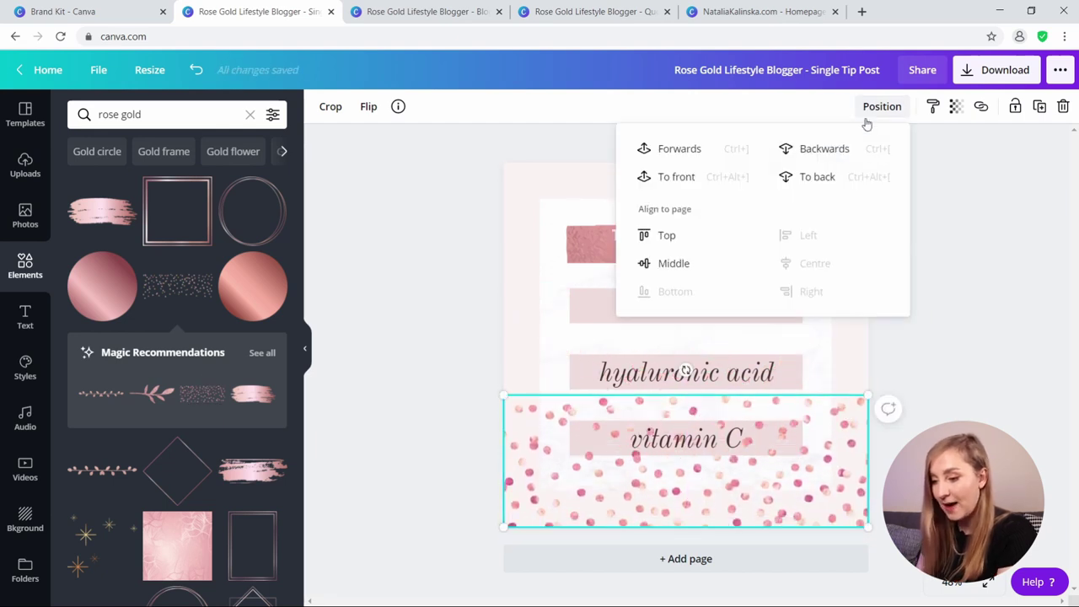
{"action": "left_click", "coordinate": [979, 302]}
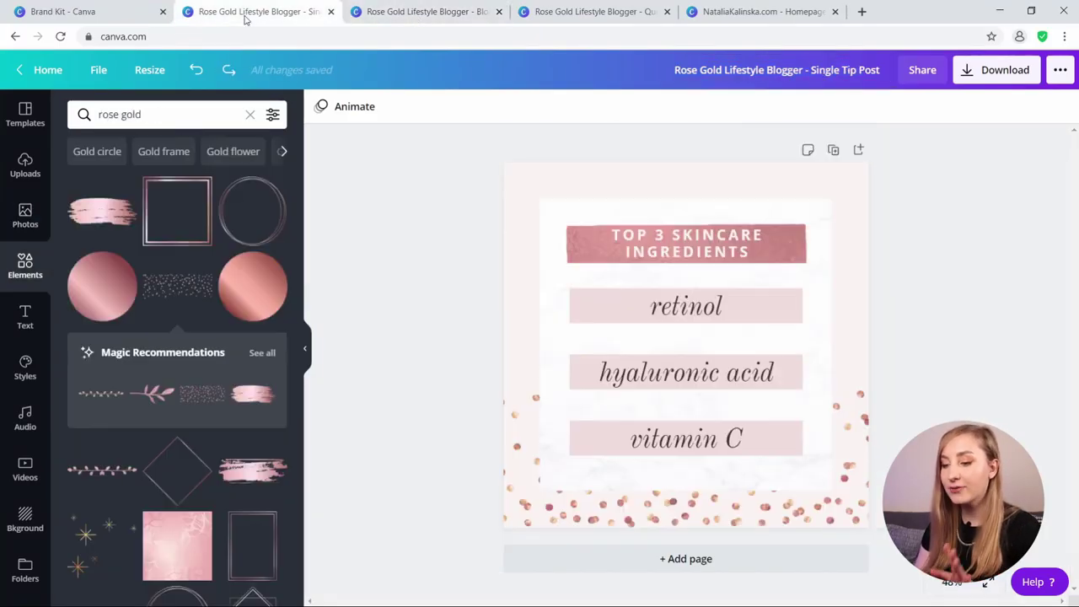
{"action": "left_click", "coordinate": [433, 17]}
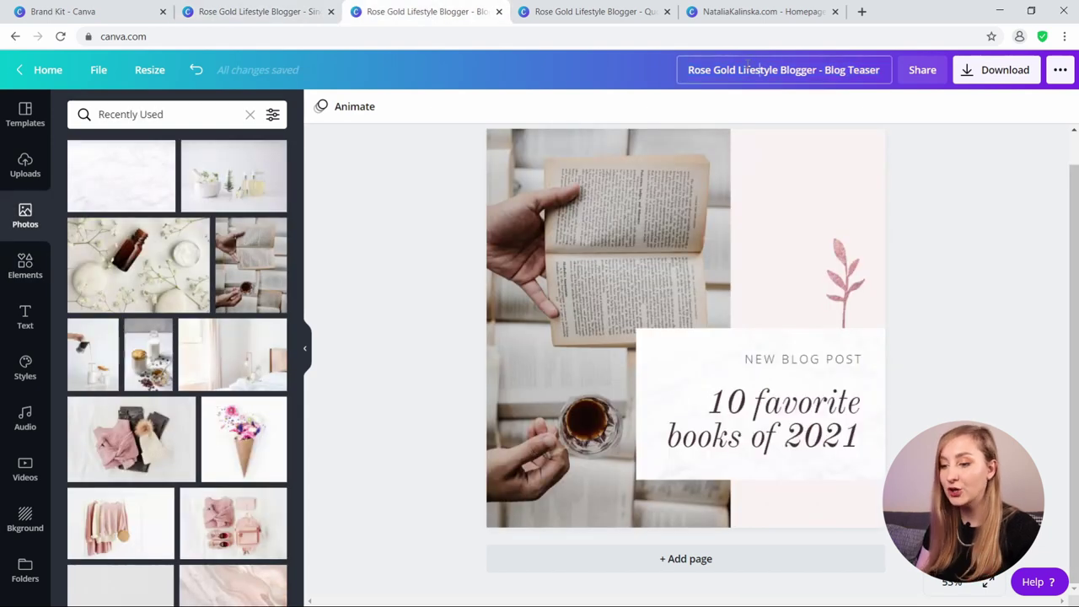
- Publish the Quote design as a template into the Rose Gold Lifestyle Blogger folder and dismiss the confirmation
{"action": "left_click", "coordinate": [591, 12]}
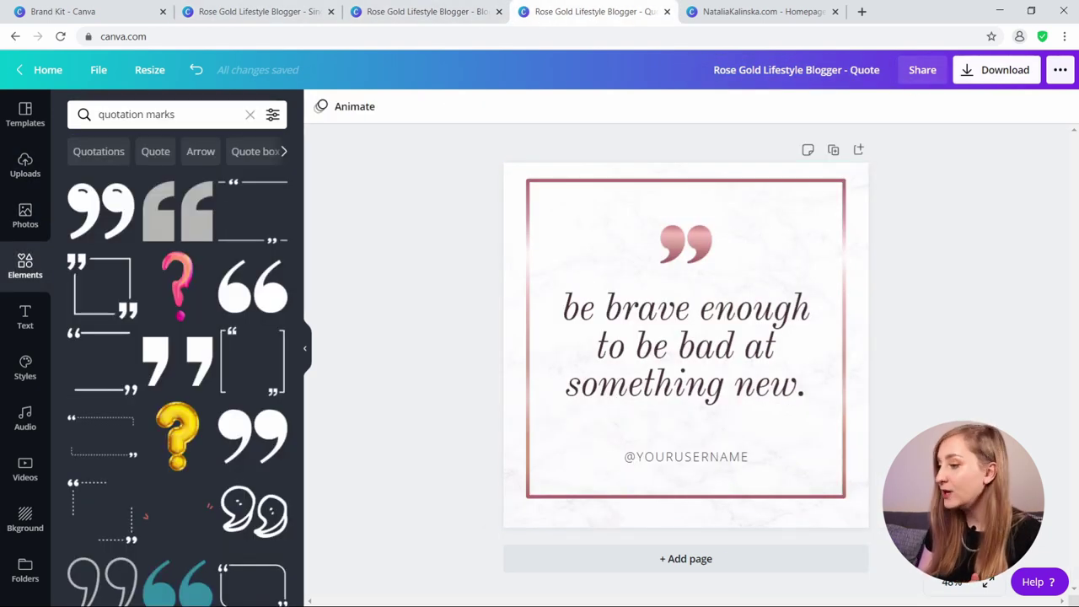
{"action": "left_click", "coordinate": [1061, 70]}
{"action": "type", "text": "templ"}
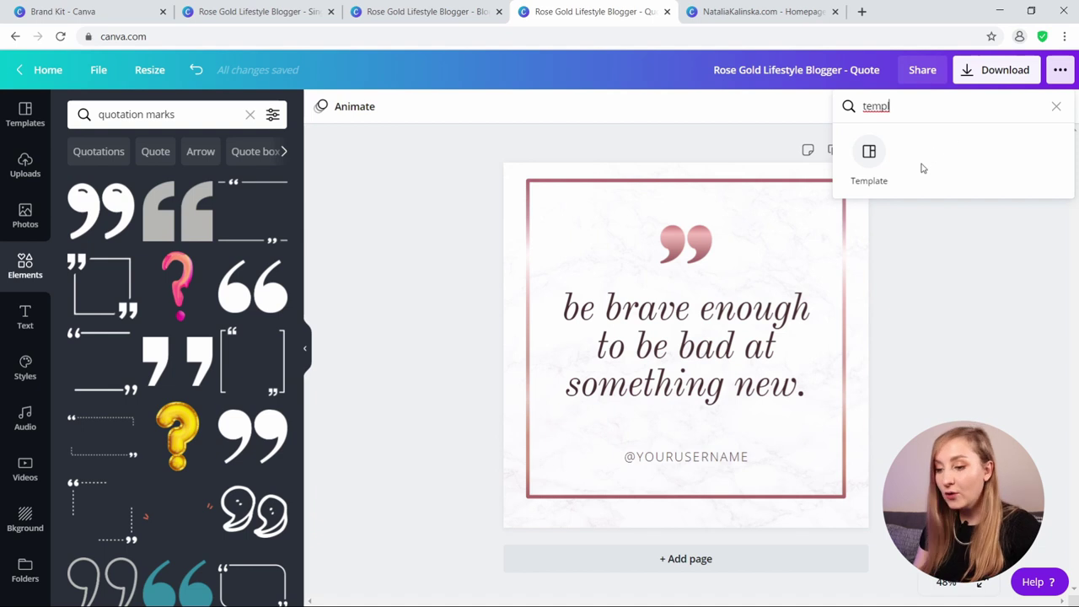
{"action": "left_click", "coordinate": [869, 151]}
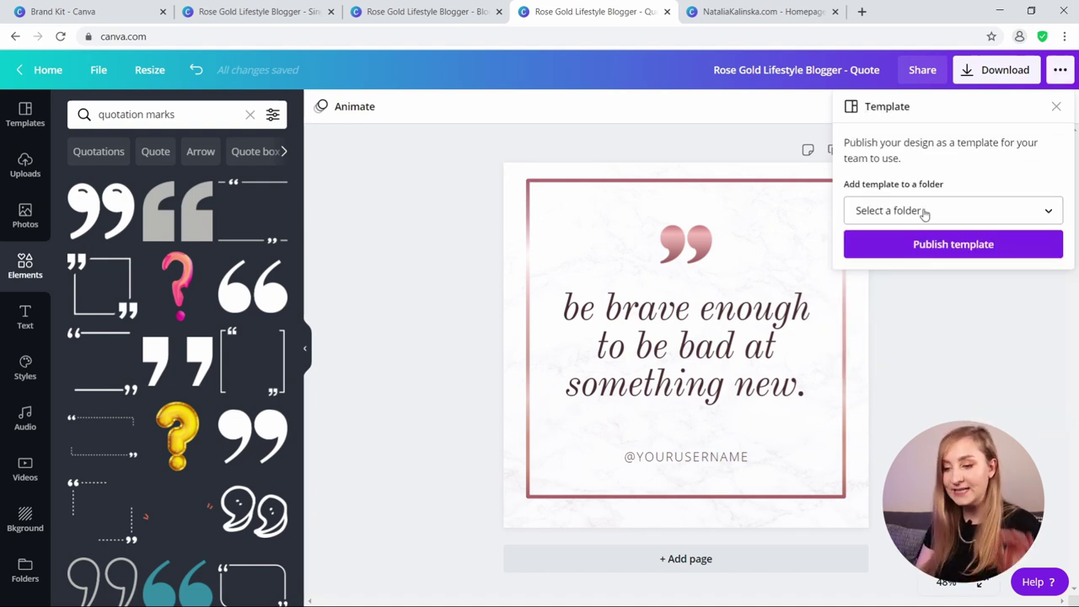
{"action": "left_click", "coordinate": [925, 212]}
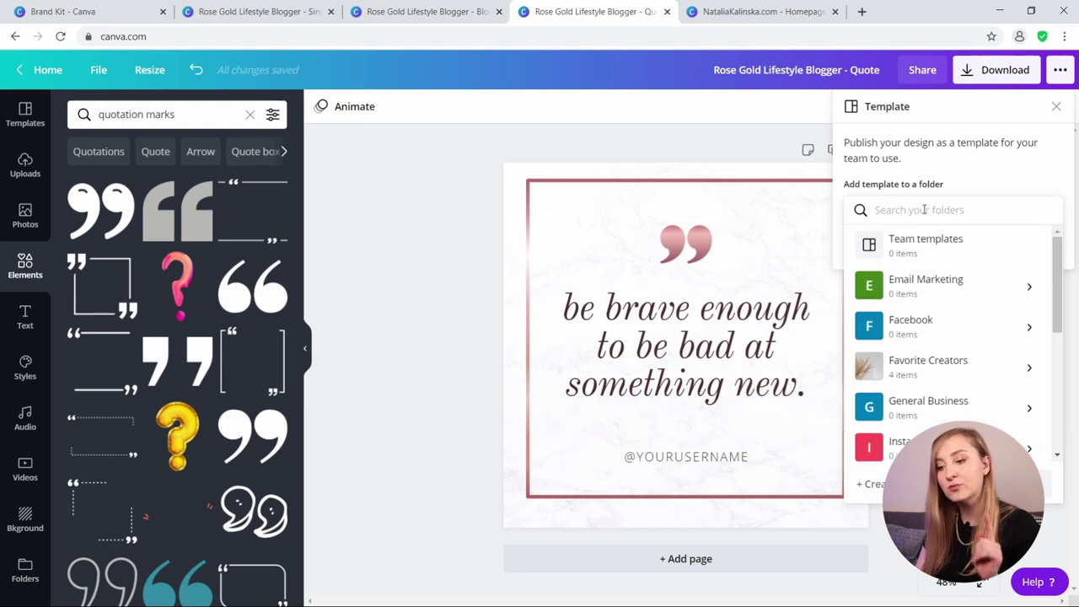
{"action": "scroll", "coordinate": [971, 283], "scroll_direction": "down", "scroll_amount": 1}
{"action": "scroll", "coordinate": [971, 283], "scroll_direction": "down", "scroll_amount": 3}
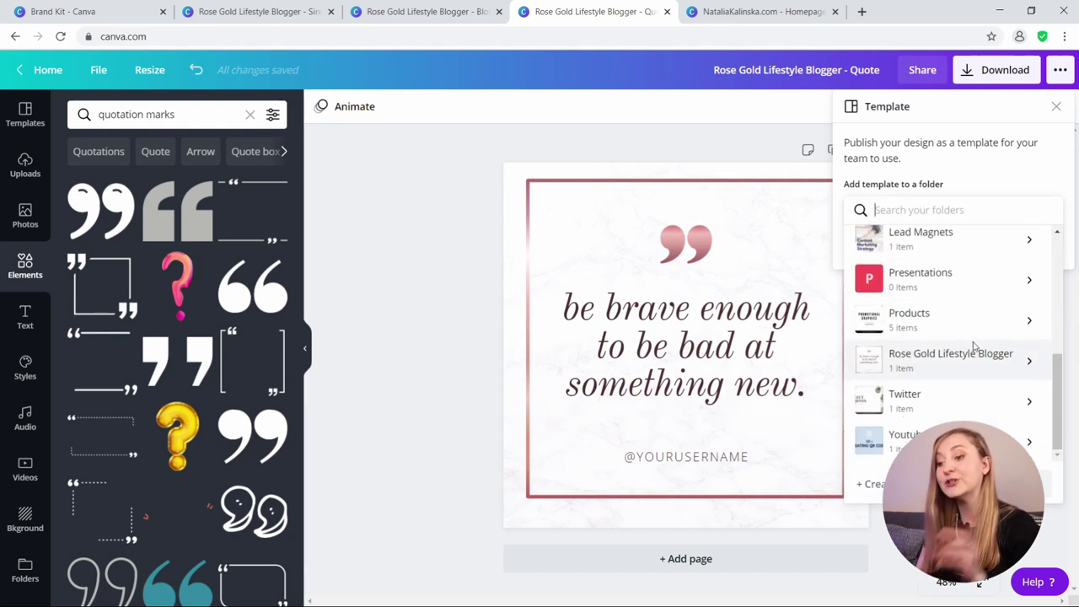
{"action": "left_click", "coordinate": [950, 360]}
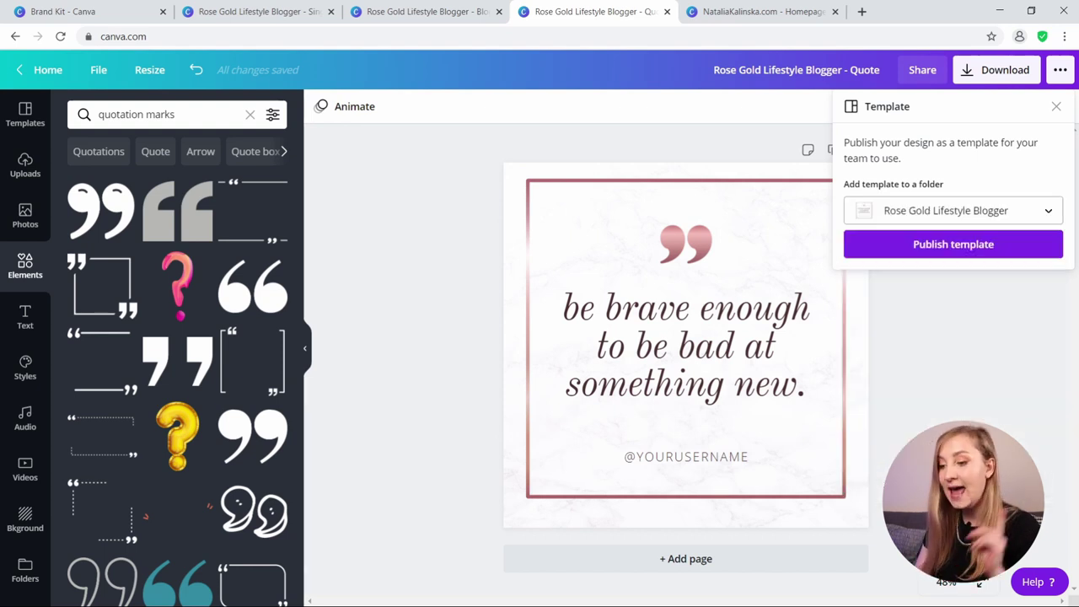
{"action": "left_click", "coordinate": [913, 247]}
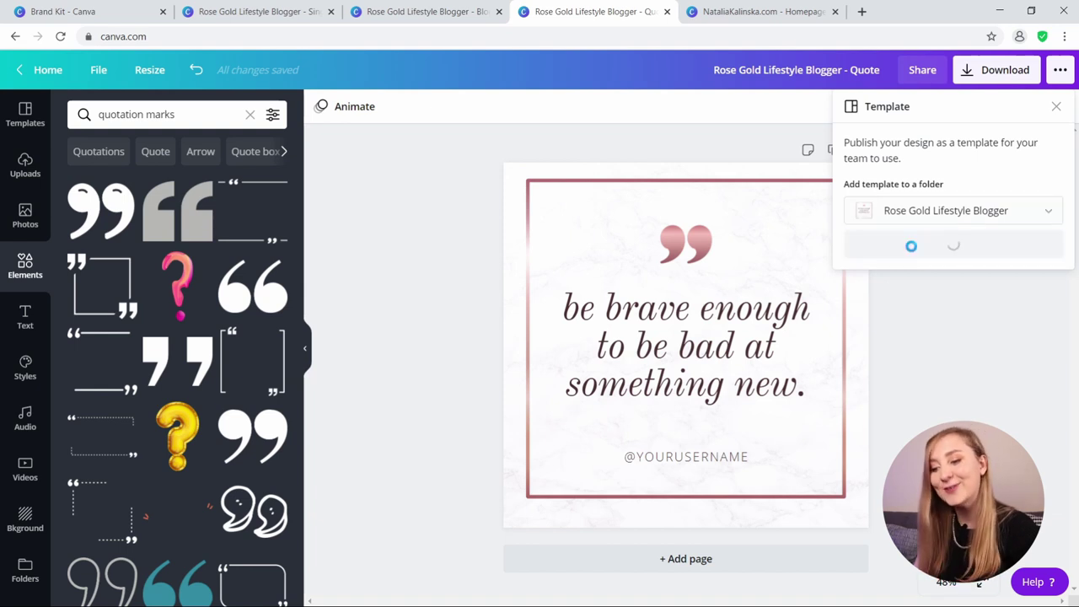
{"action": "left_click", "coordinate": [753, 192]}
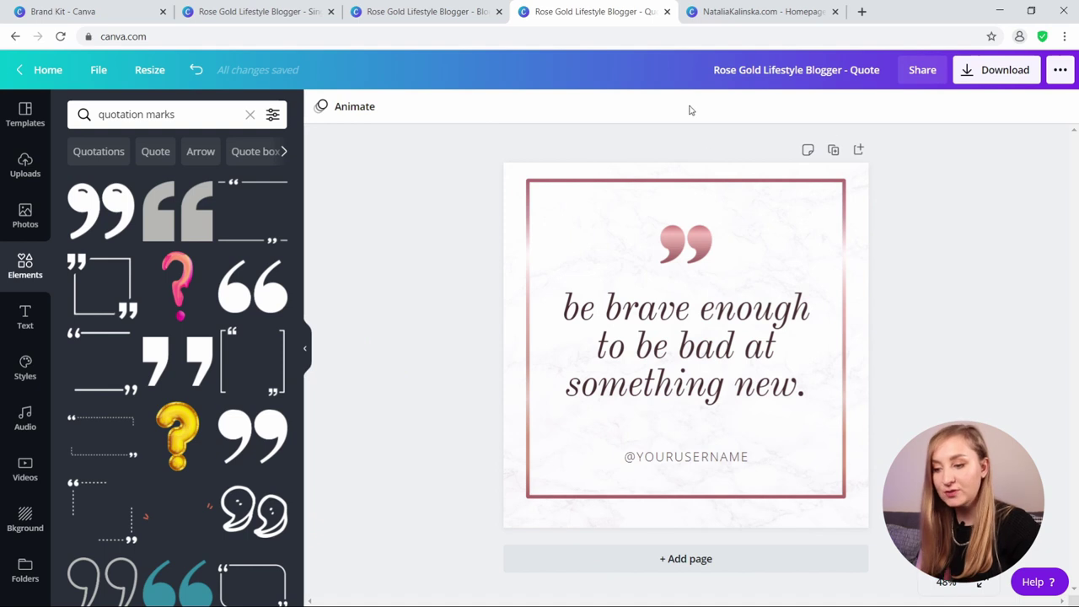
- Set the Quote design's share link to 'use as template' and copy it
{"action": "left_click", "coordinate": [923, 71]}
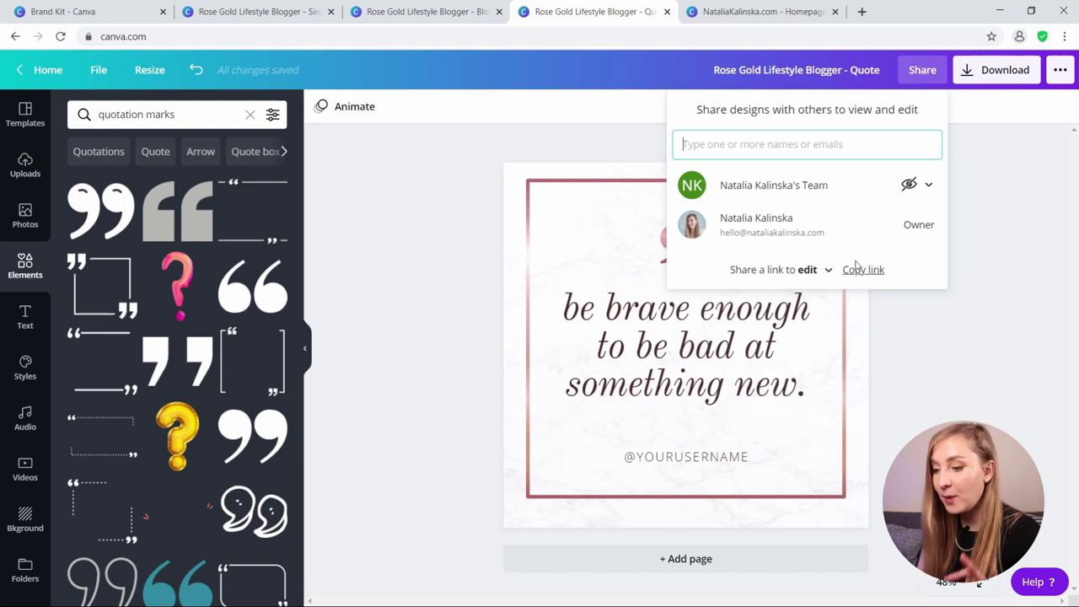
{"action": "left_click", "coordinate": [815, 272]}
{"action": "left_click", "coordinate": [827, 301]}
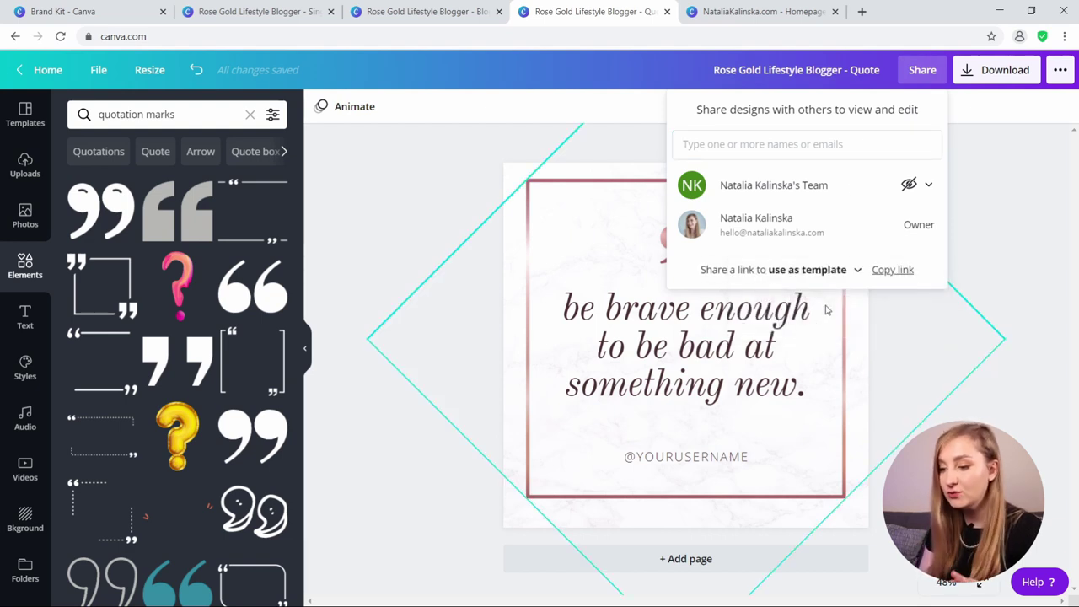
{"action": "left_click", "coordinate": [894, 270]}
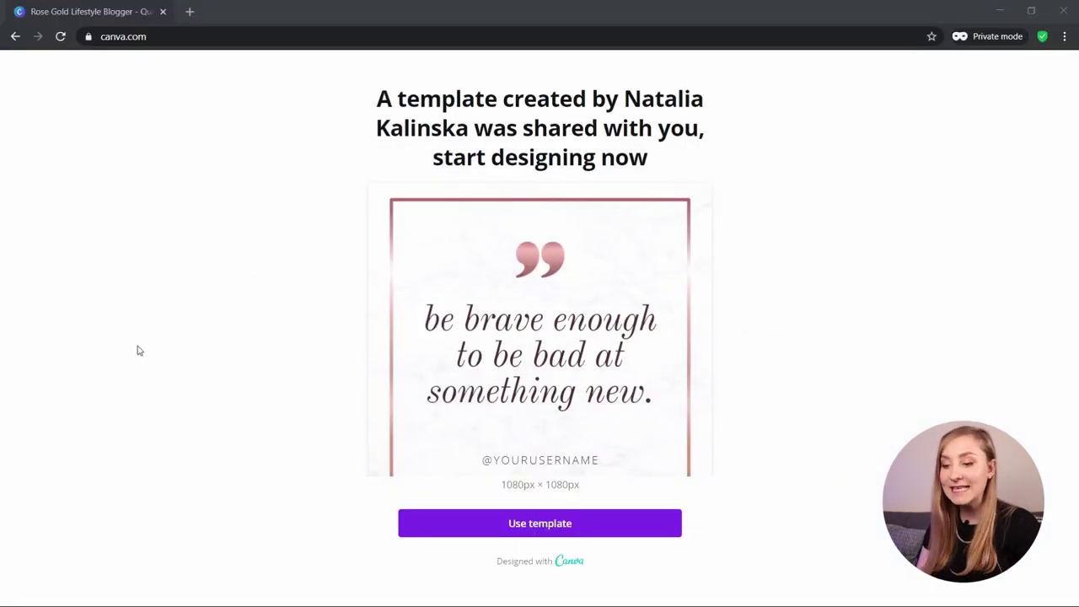
{"action": "left_click", "coordinate": [146, 343]}
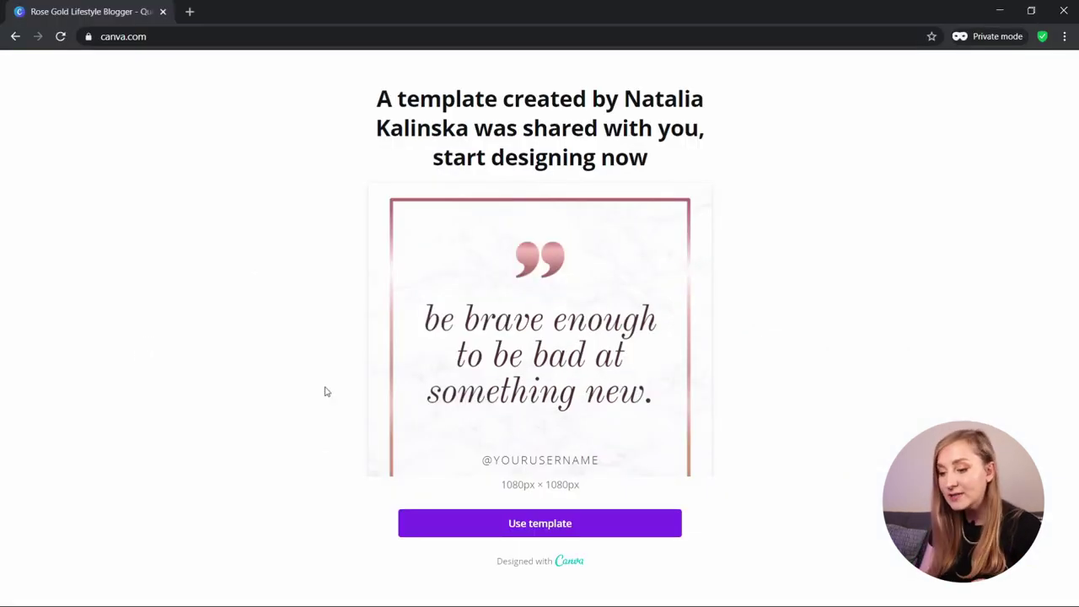
{"action": "left_click", "coordinate": [519, 526]}
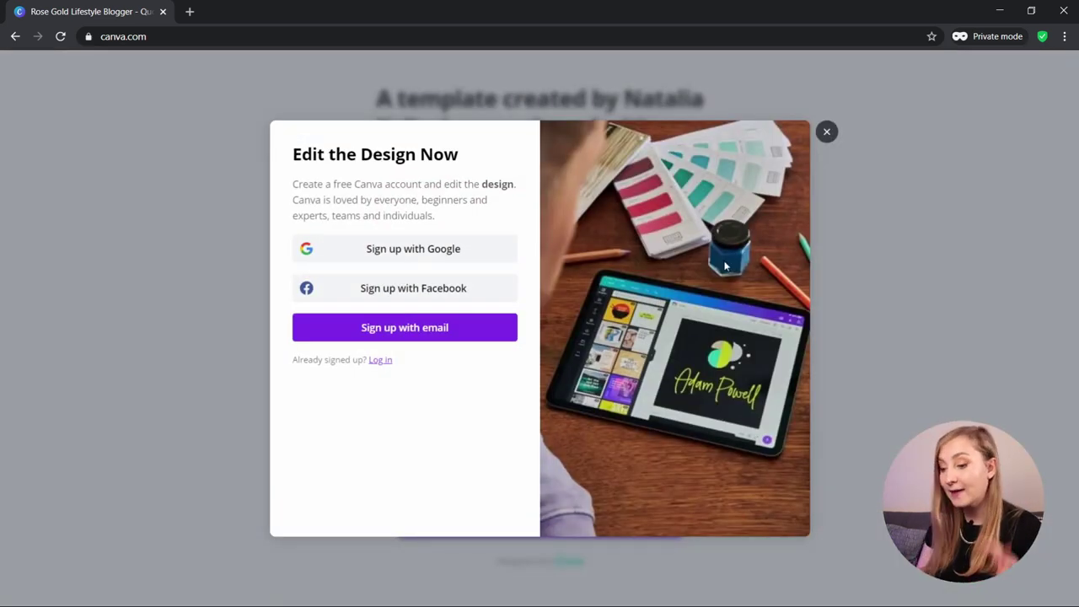
{"action": "left_click", "coordinate": [827, 133]}
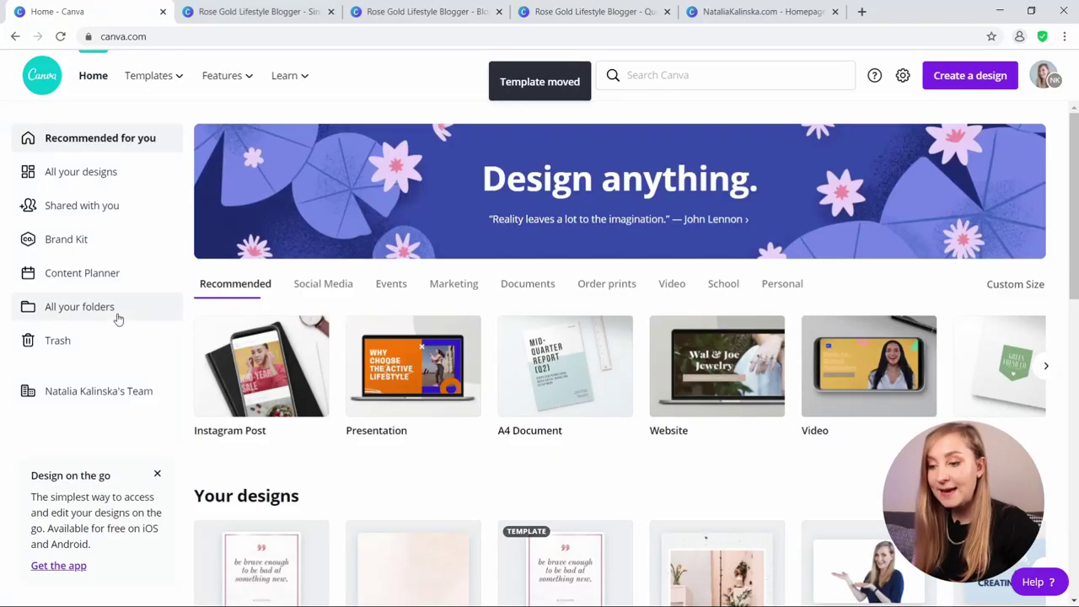
- From All your folders, open Rose Gold Lifestyle Blogger and preview the quote template
{"action": "left_click", "coordinate": [118, 314]}
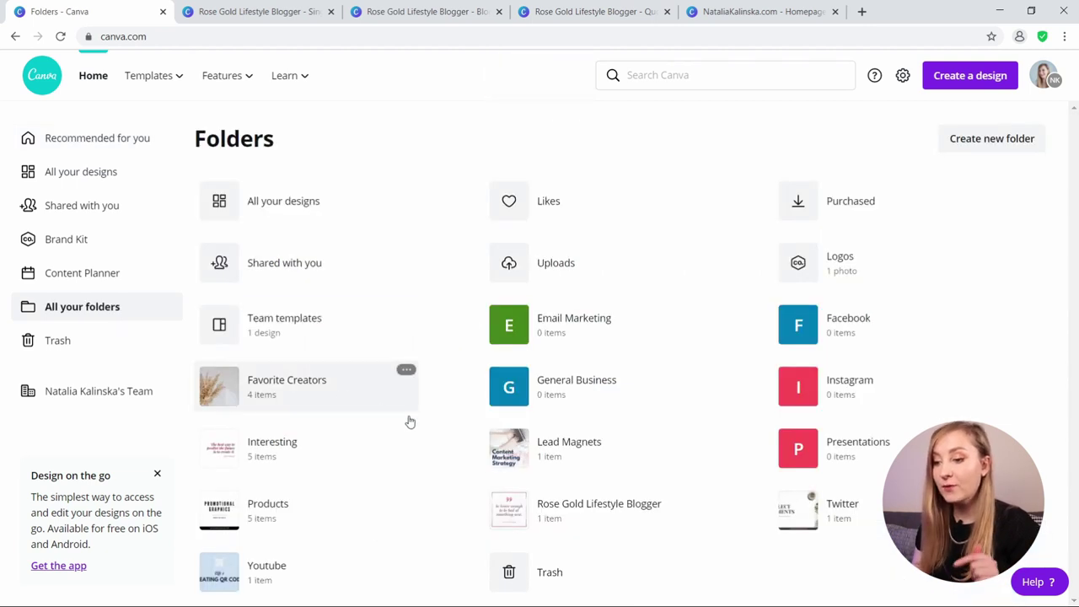
{"action": "left_click", "coordinate": [598, 509]}
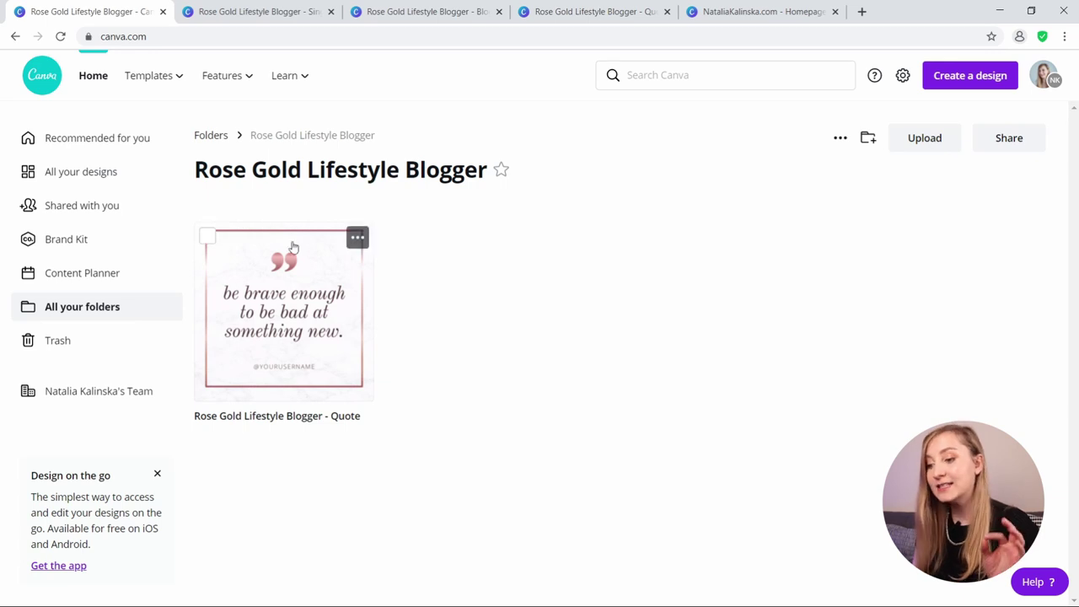
{"action": "left_click", "coordinate": [315, 301]}
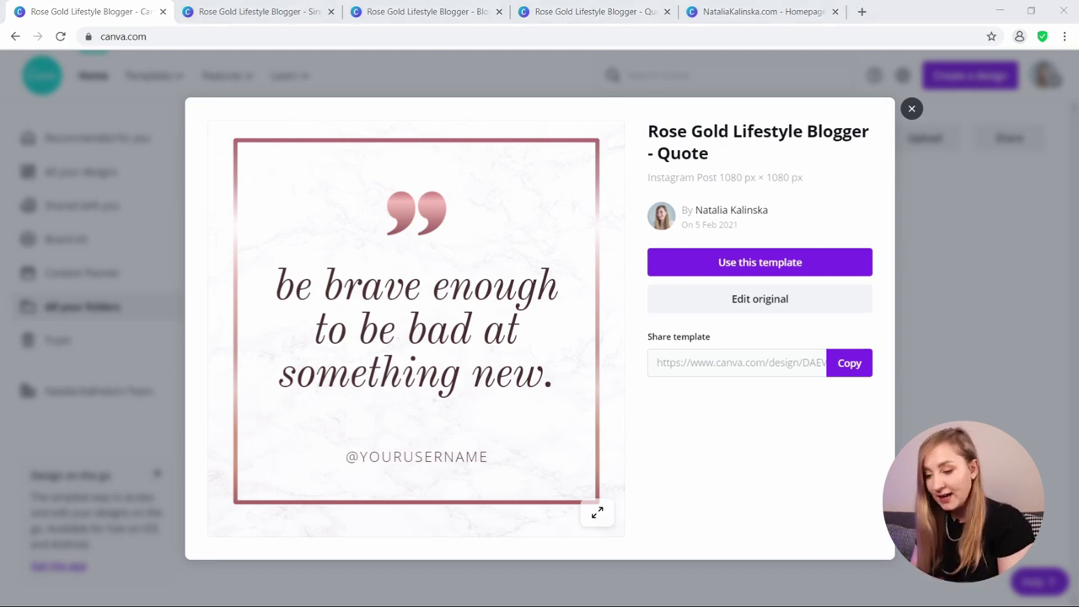
{"action": "left_click", "coordinate": [520, 438]}
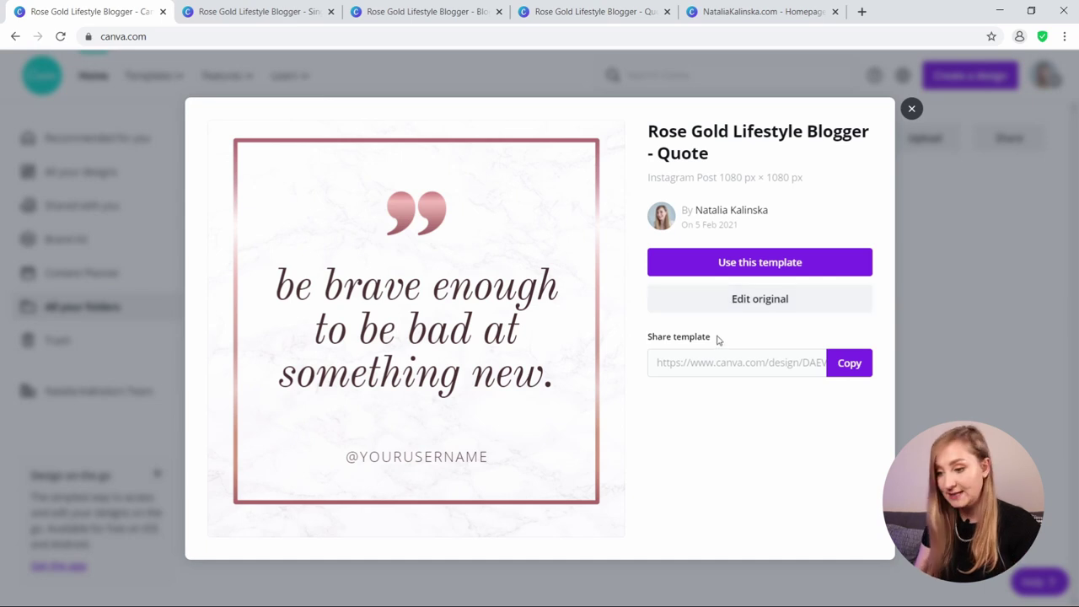
{"action": "left_click", "coordinate": [711, 271]}
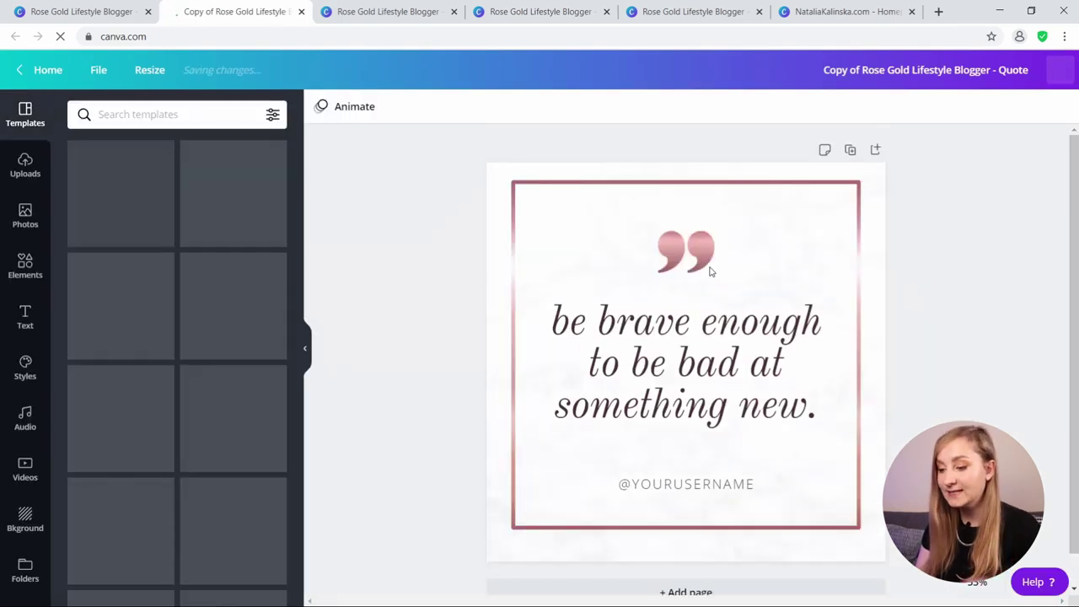
{"action": "key", "text": "ctrl+w"}
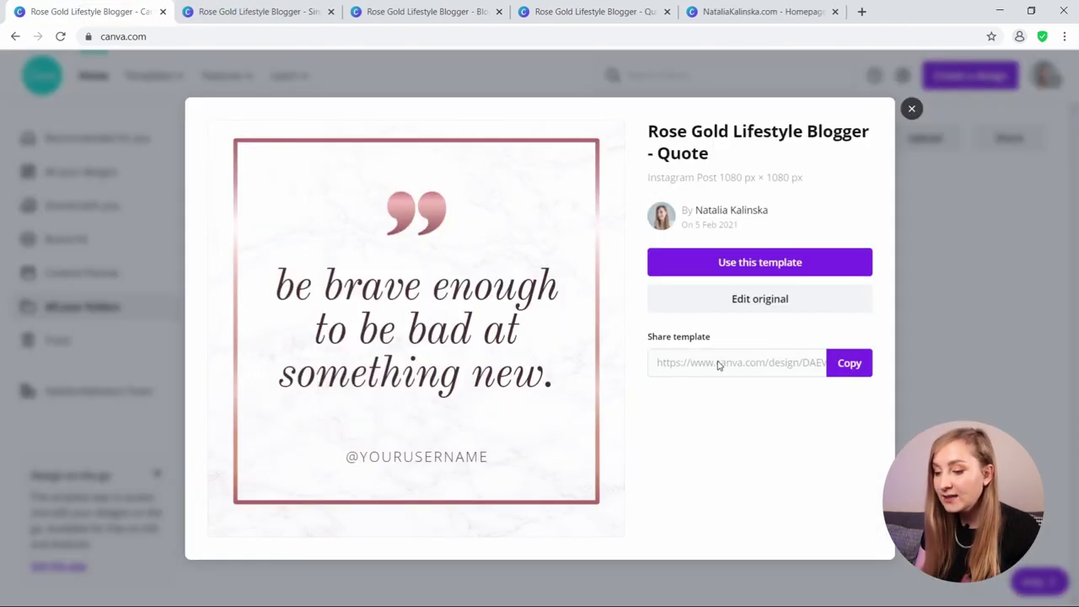
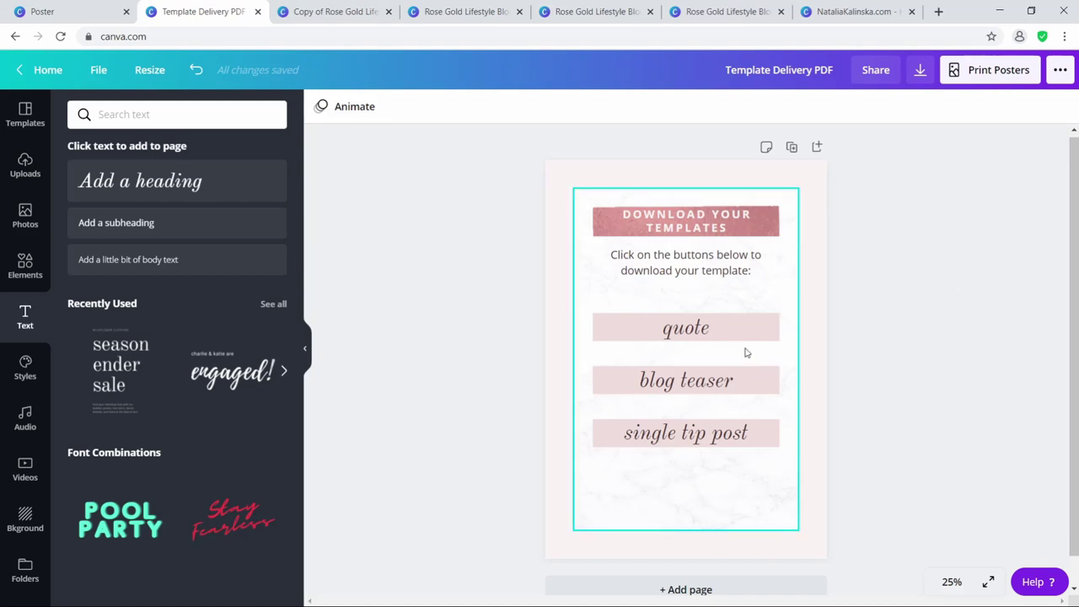
- Link the 'quote' button text to its template URL, then deselect the page
{"action": "left_click", "coordinate": [718, 332]}
{"action": "left_click", "coordinate": [829, 107]}
{"action": "left_click", "coordinate": [786, 141]}
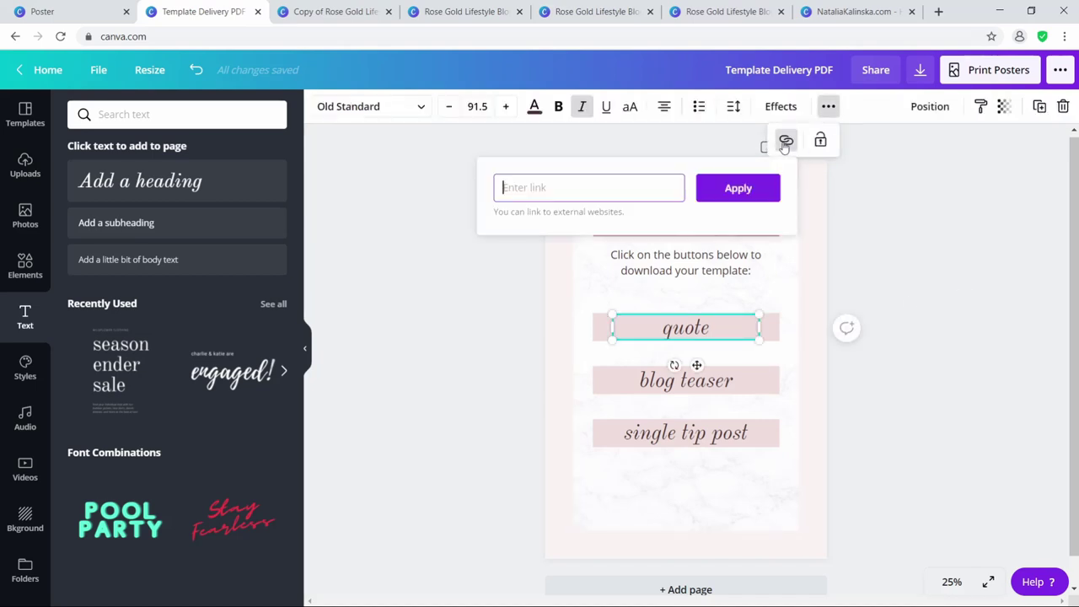
{"action": "left_click", "coordinate": [735, 189]}
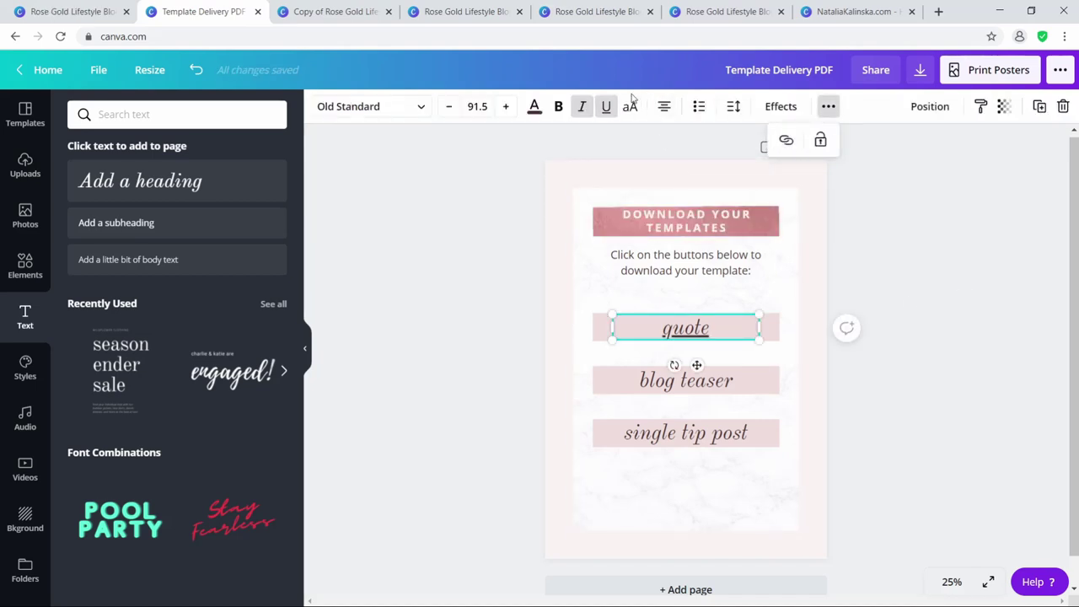
{"action": "left_click", "coordinate": [706, 386]}
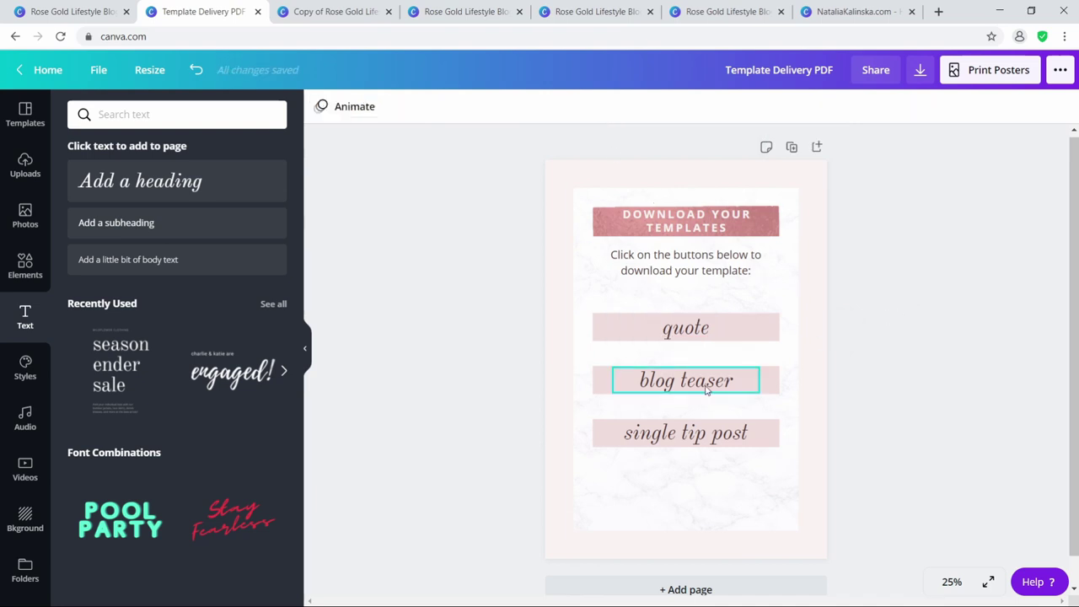
{"action": "left_click", "coordinate": [961, 261]}
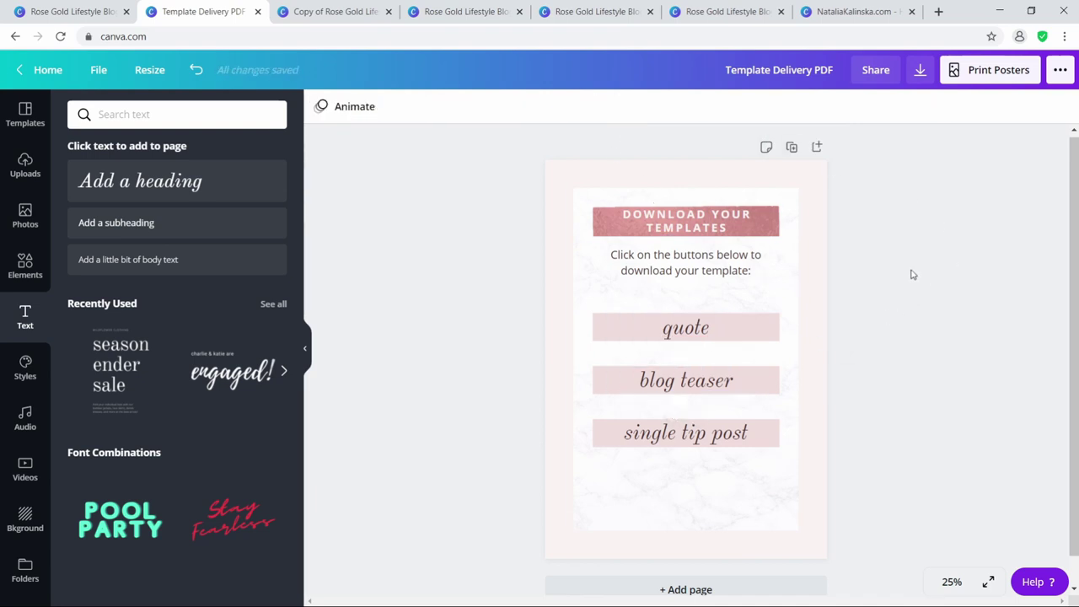